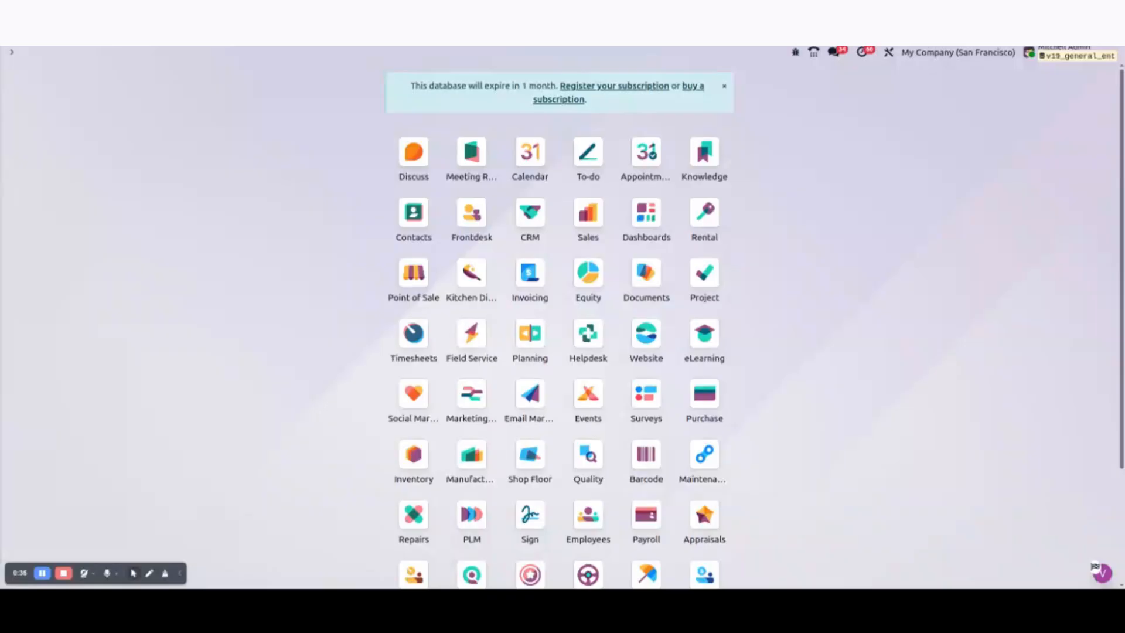
Open the My Company (San Francisco) record in the companies settings and review its branches, including the details of Branch 1
{"action": "scroll", "coordinate": [309, 282], "scroll_direction": "down", "scroll_amount": 3}
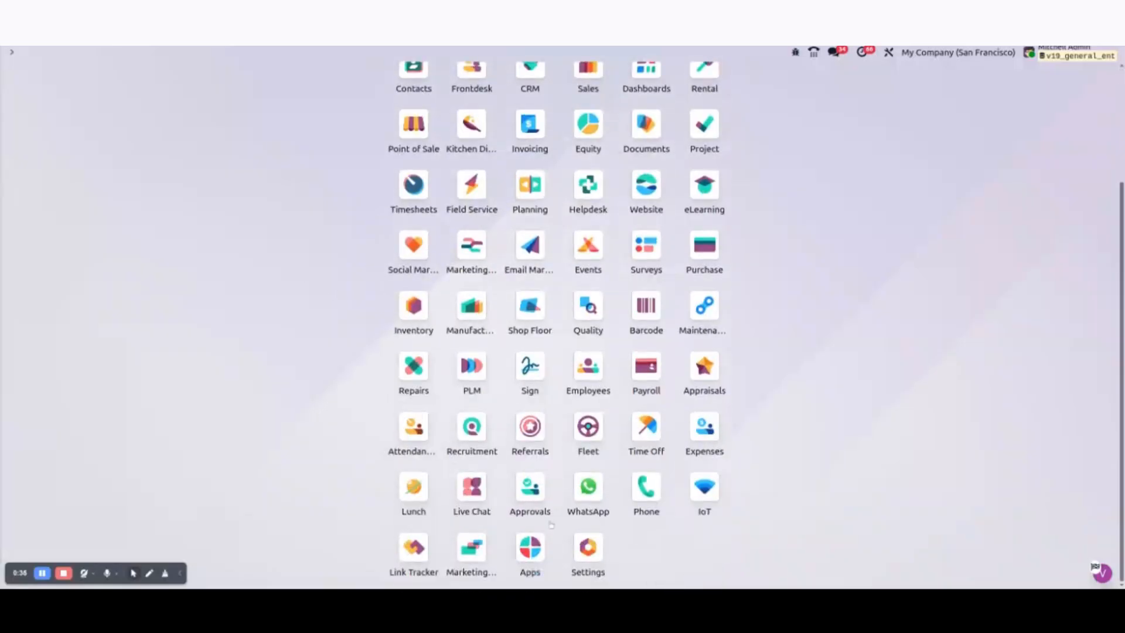
{"action": "left_click", "coordinate": [595, 552]}
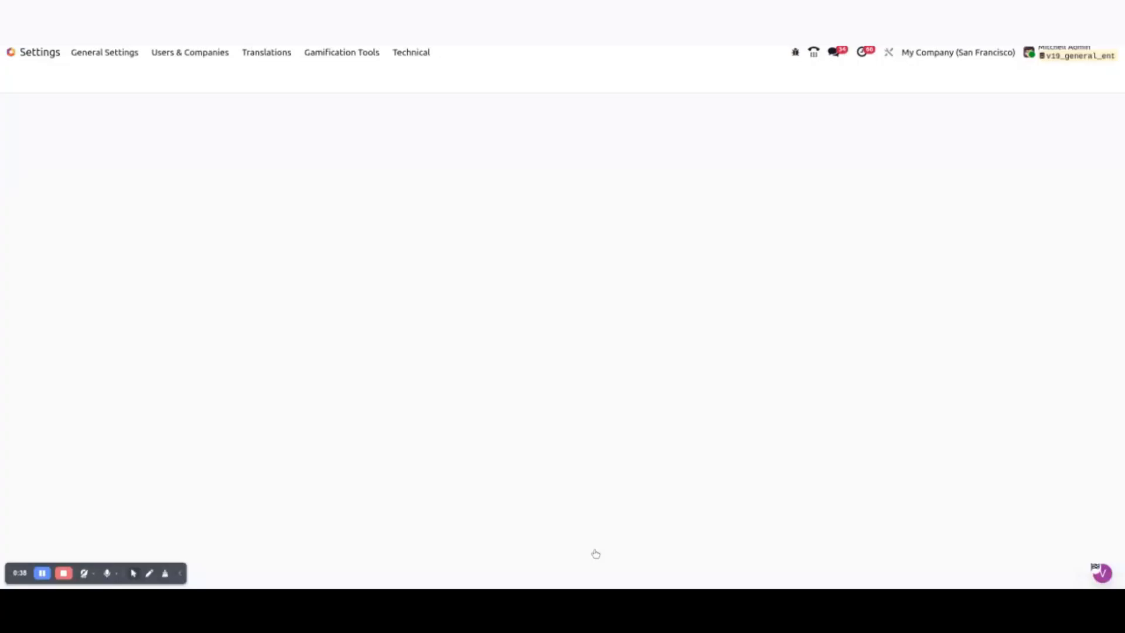
{"action": "left_click", "coordinate": [164, 56]}
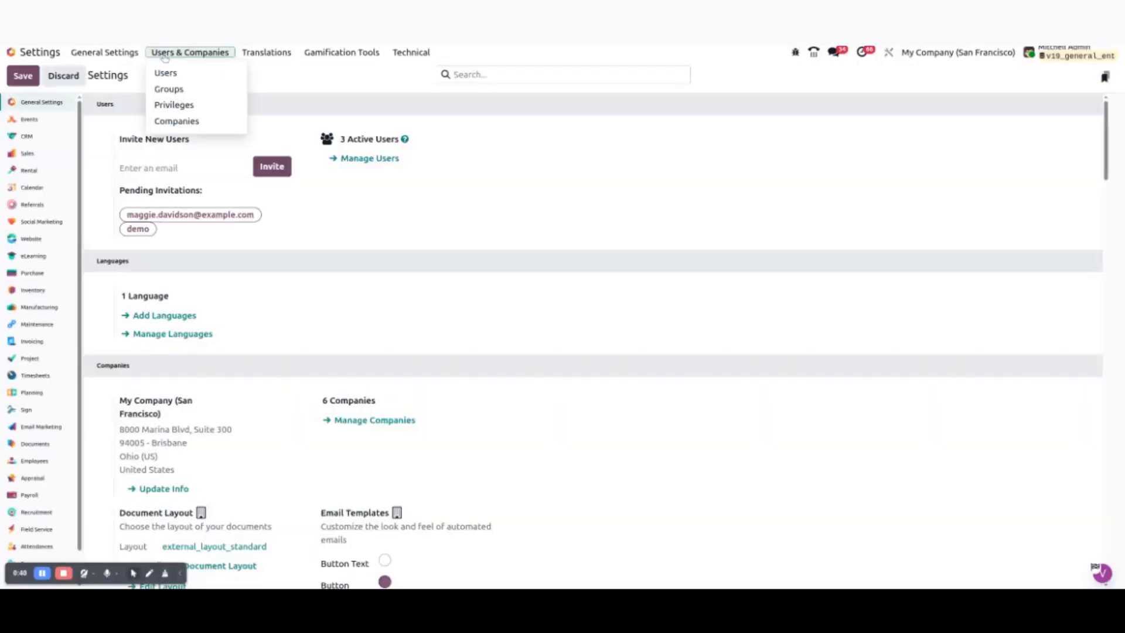
{"action": "left_click", "coordinate": [177, 123]}
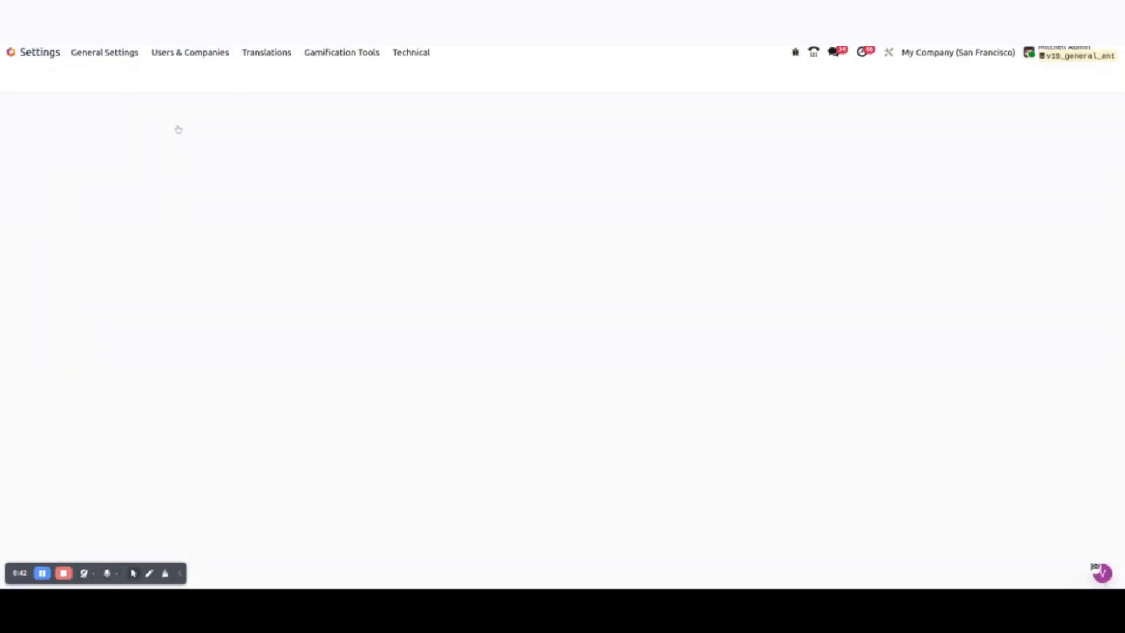
{"action": "left_click", "coordinate": [249, 188]}
{"action": "left_click", "coordinate": [138, 166]}
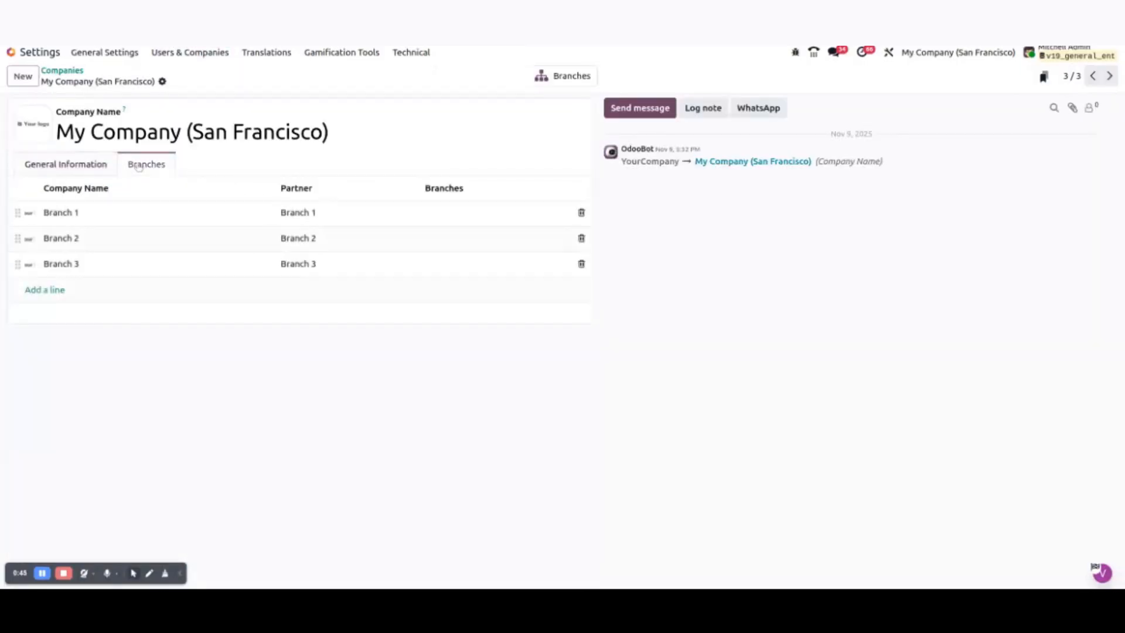
{"action": "left_click", "coordinate": [138, 214]}
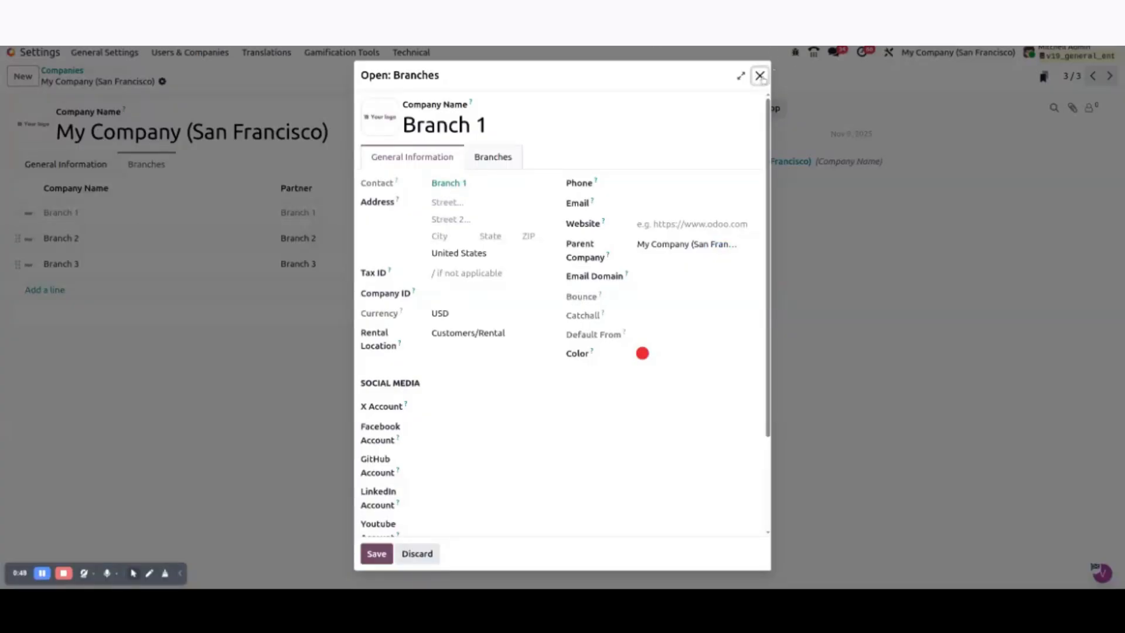
{"action": "left_click", "coordinate": [760, 75]}
Open the journals list in Invoicing and switch the active company to Branch 1
{"action": "left_click", "coordinate": [18, 53]}
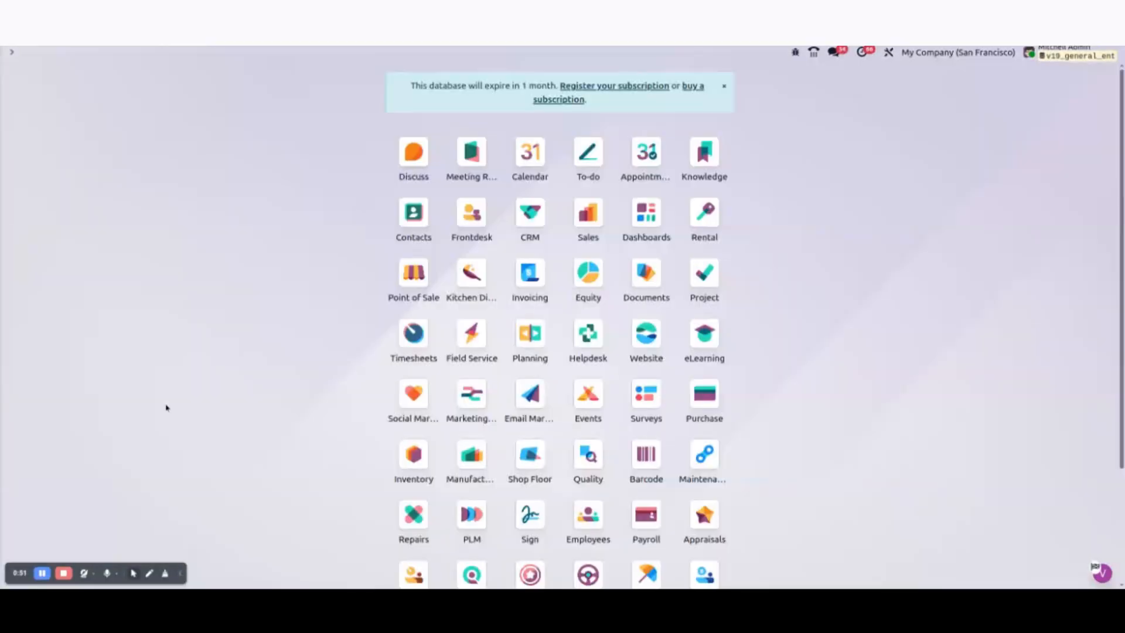
{"action": "left_click", "coordinate": [541, 284]}
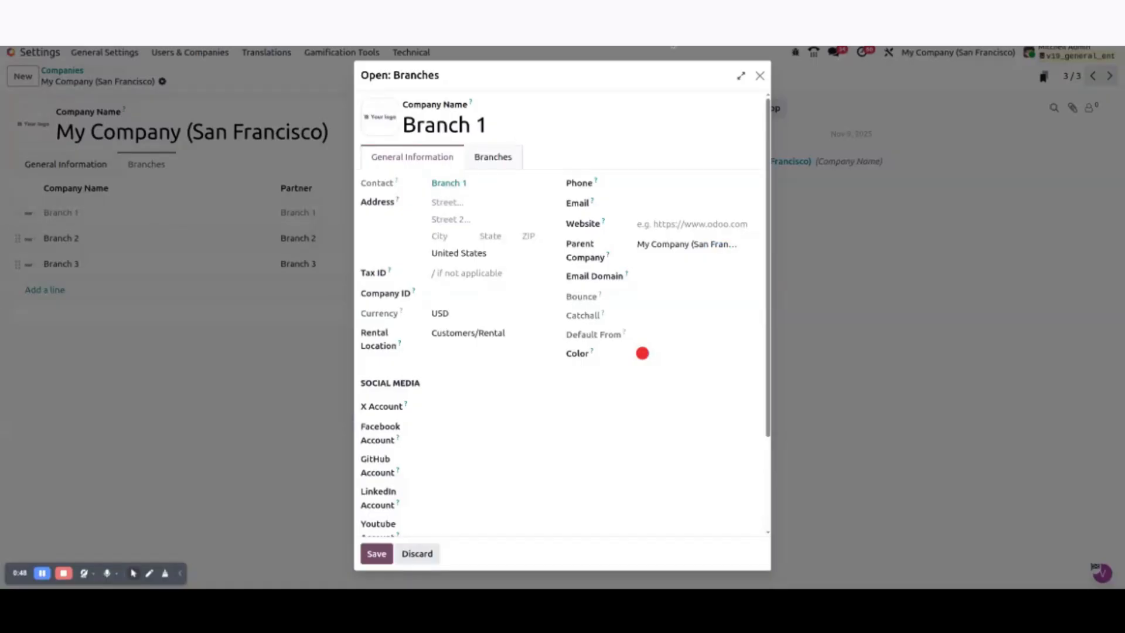
{"action": "left_click", "coordinate": [760, 75]}
{"action": "left_click", "coordinate": [26, 55]}
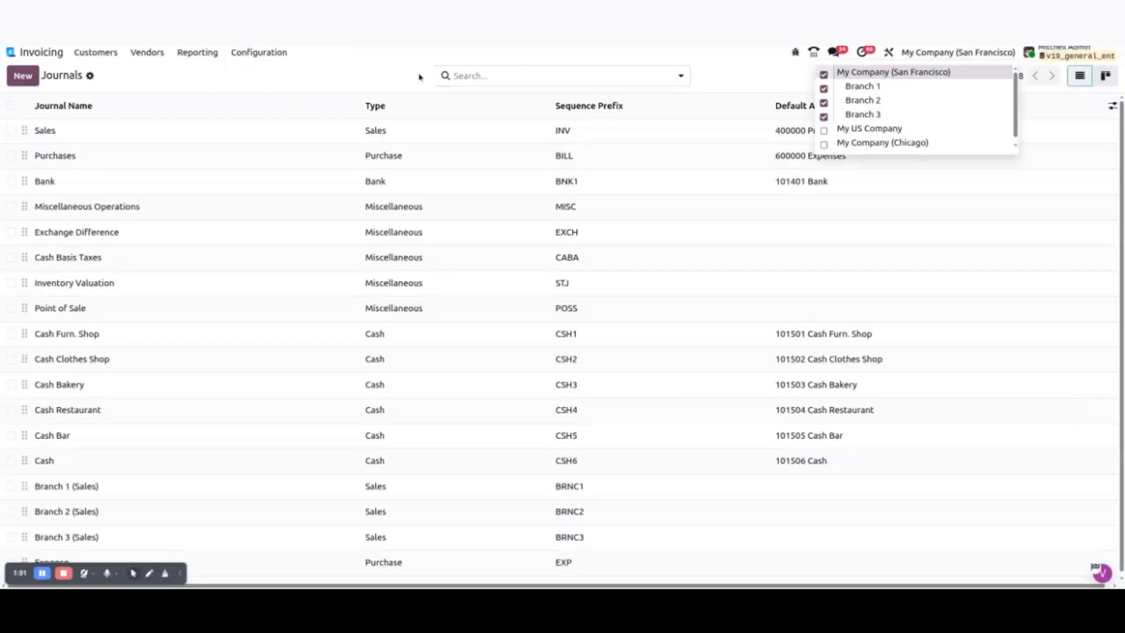
{"action": "left_click", "coordinate": [385, 70]}
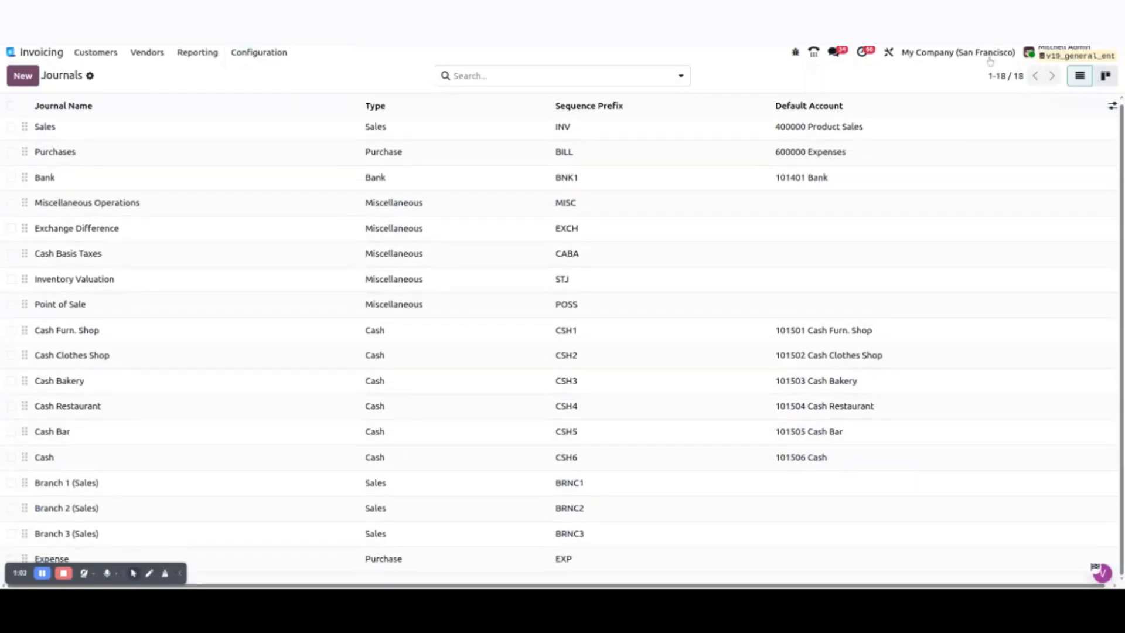
{"action": "left_click", "coordinate": [990, 53]}
{"action": "left_click", "coordinate": [925, 90]}
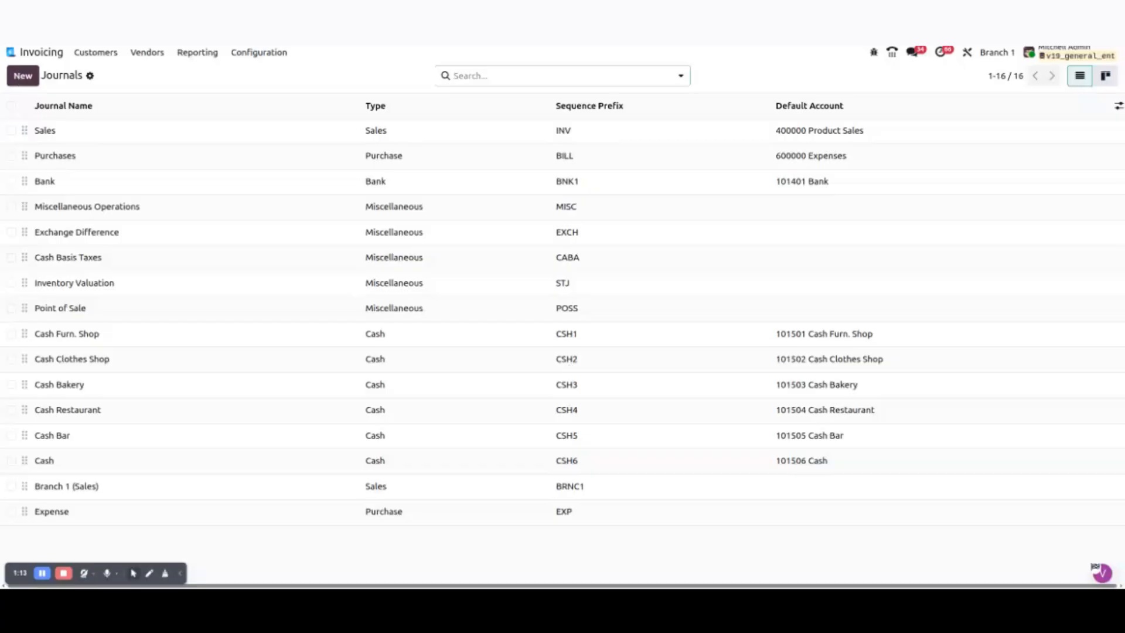
Draft a new Sales journal for Branch 1 with sequence prefix BRNC1, view its advanced settings, and discard it
{"action": "left_click", "coordinate": [21, 76]}
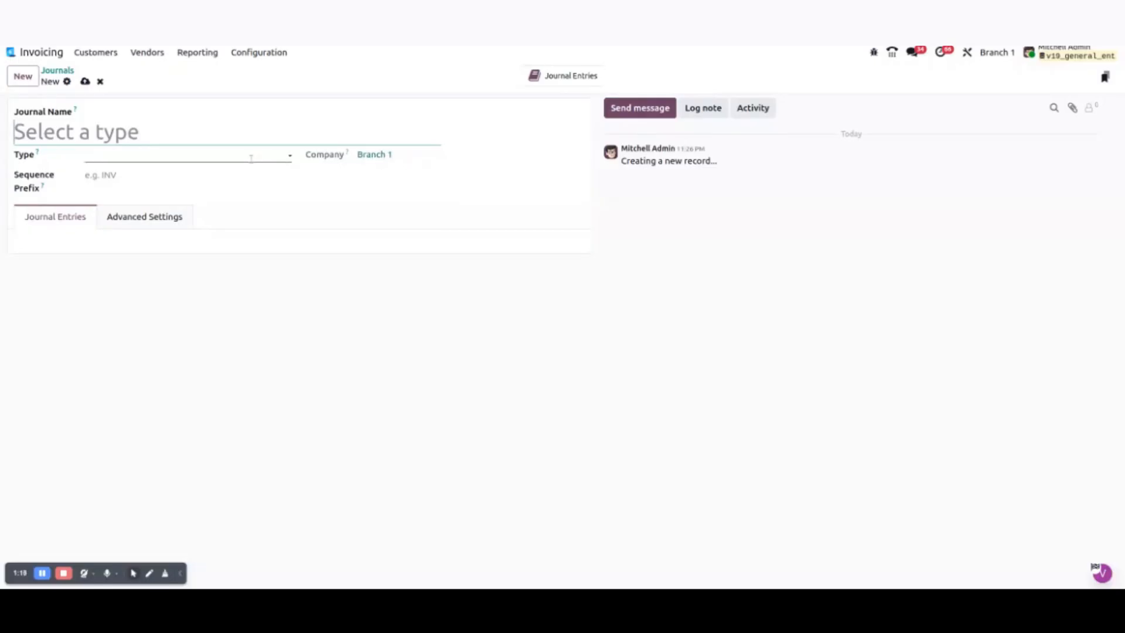
{"action": "left_click", "coordinate": [151, 154]}
{"action": "left_click", "coordinate": [120, 177]}
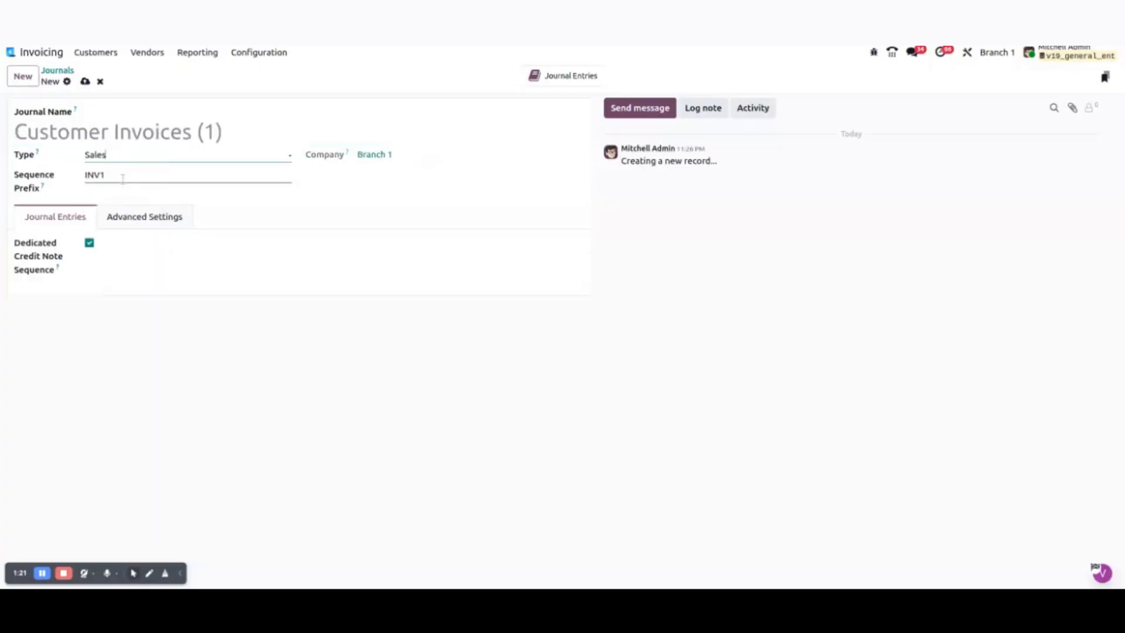
{"action": "double_click", "coordinate": [99, 174]}
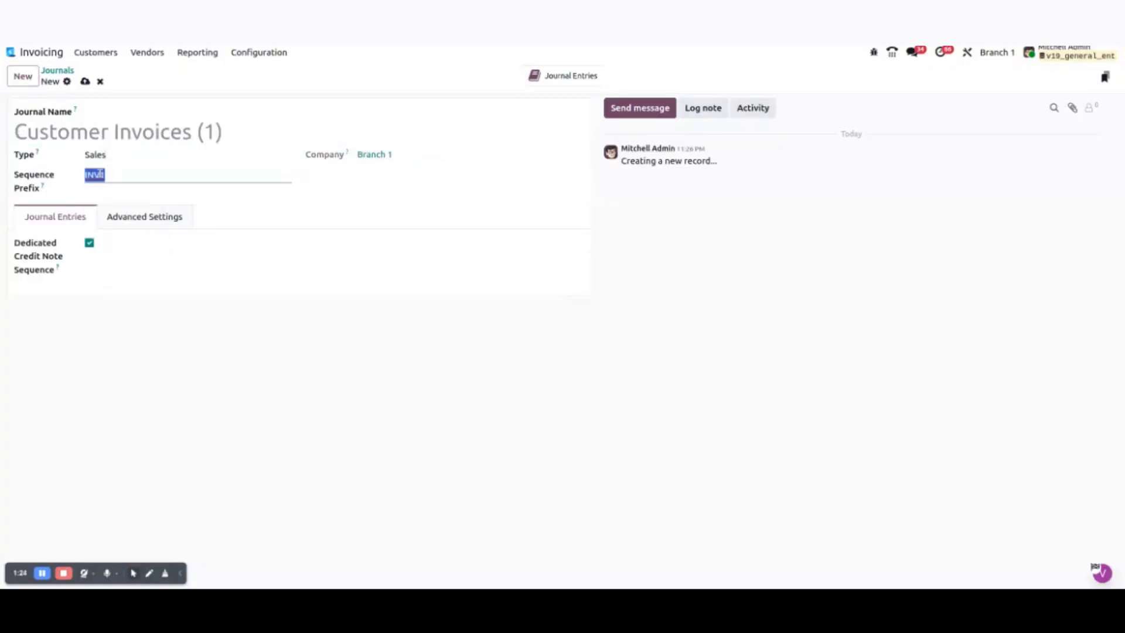
{"action": "type", "text": "BRNC1"}
{"action": "left_click", "coordinate": [144, 216]}
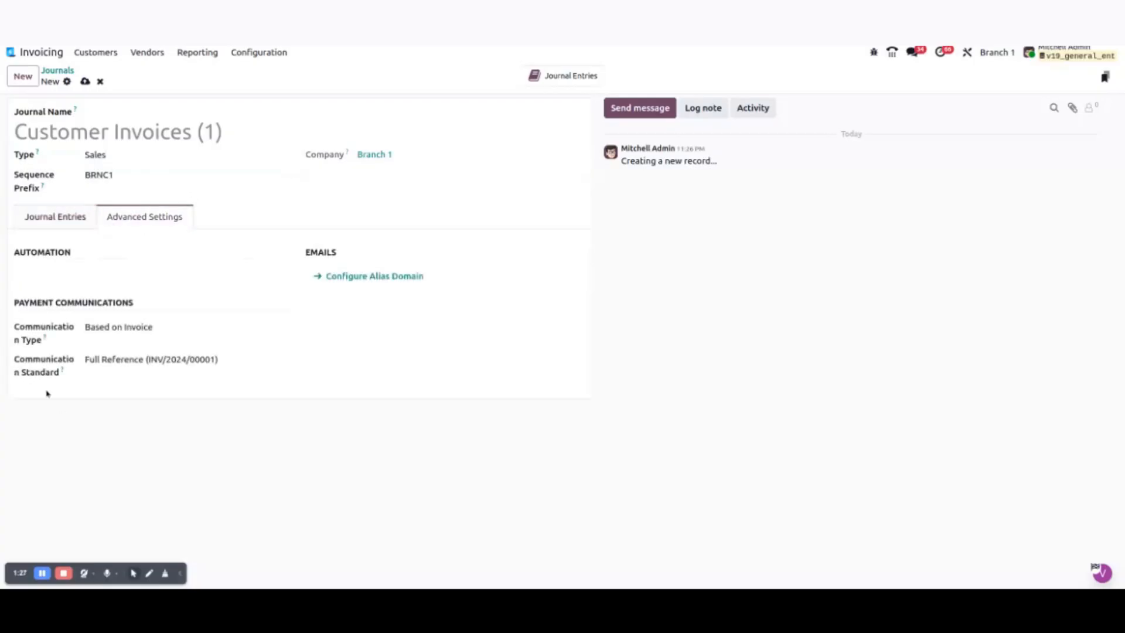
{"action": "left_click", "coordinate": [99, 82]}
Review the name, sequence prefix and advanced settings of the Branch 1 (Sales) journal, and return to the journals list
{"action": "left_click", "coordinate": [120, 492]}
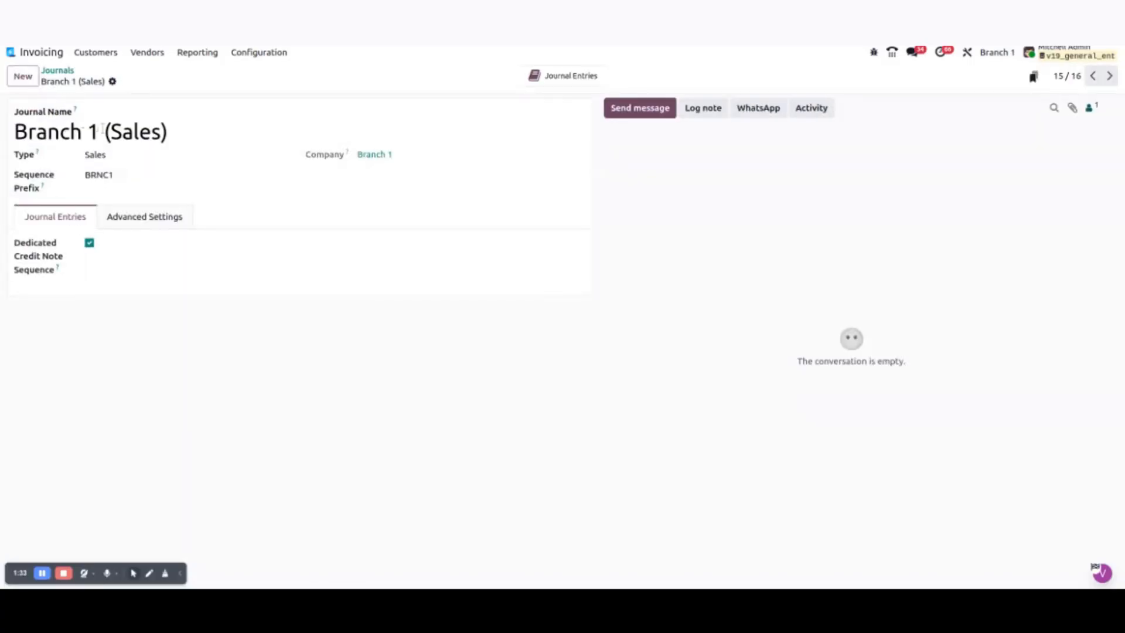
{"action": "left_click_drag", "start_coordinate": [97, 135], "coordinate": [14, 133]}
{"action": "left_click", "coordinate": [149, 215]}
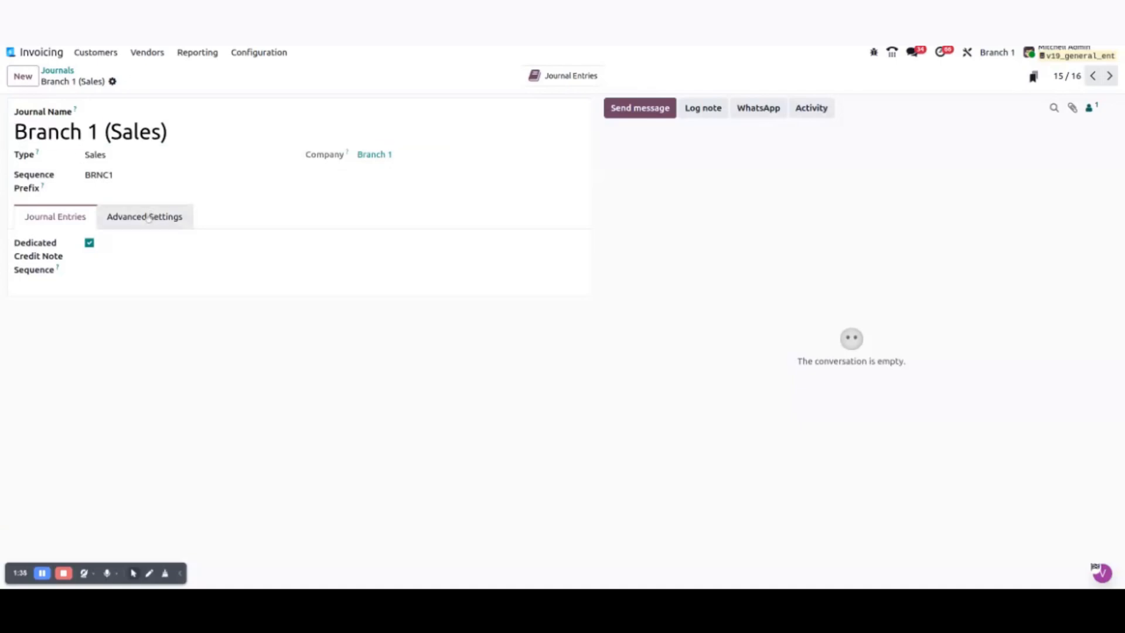
{"action": "left_click_drag", "start_coordinate": [116, 176], "coordinate": [78, 172]}
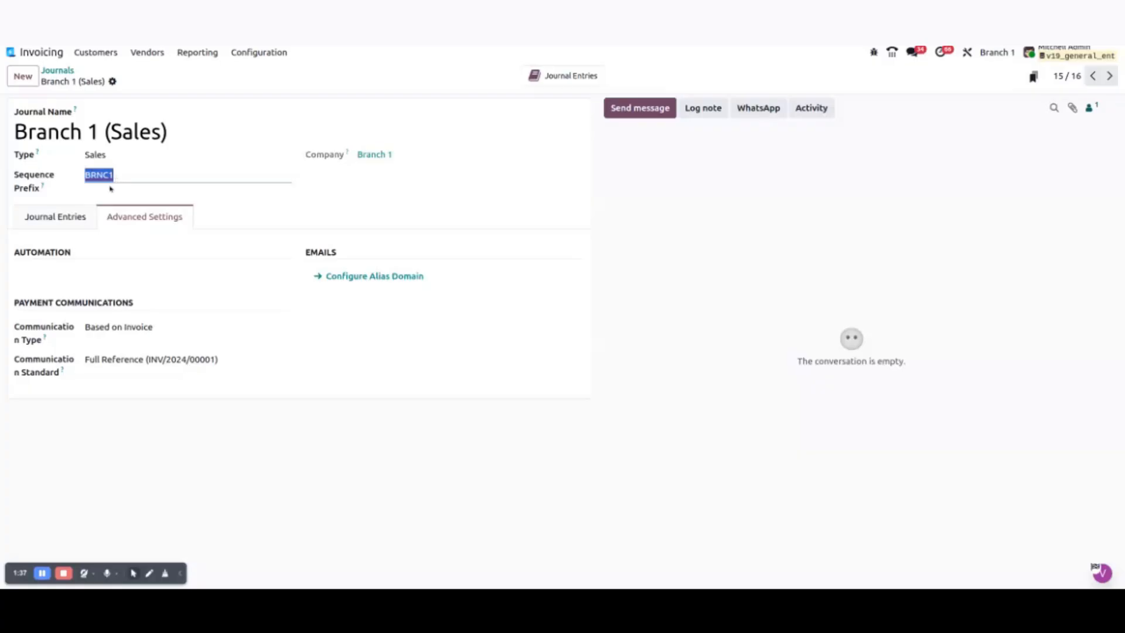
{"action": "left_click", "coordinate": [57, 70]}
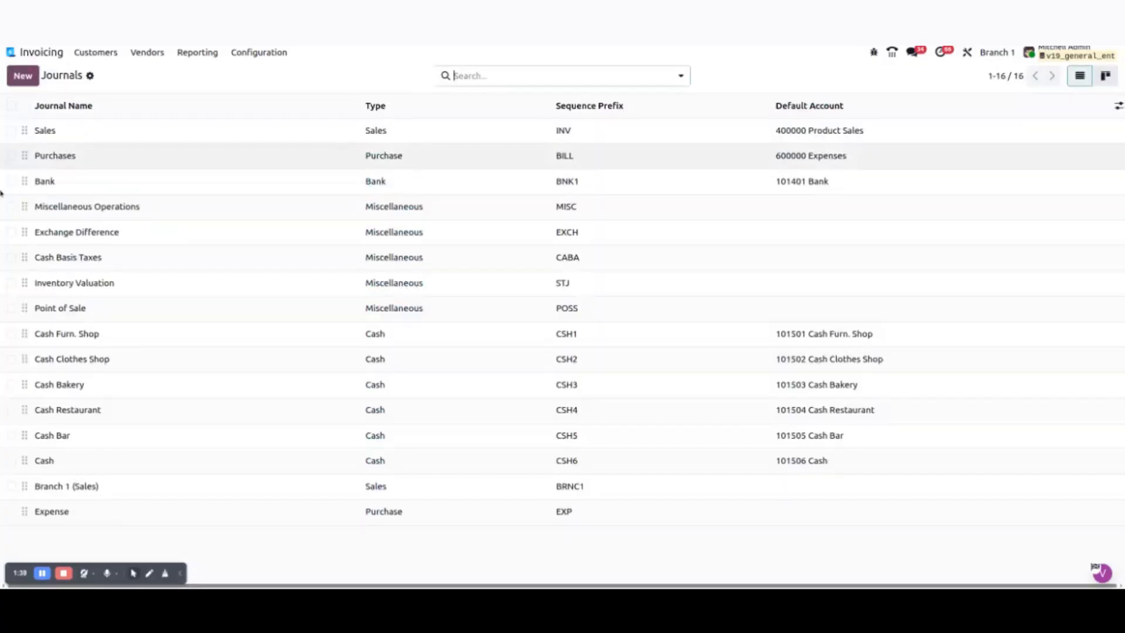
Switch the active company to Branch 2 and review the sequence prefix and advanced settings of the Branch 2 (Sales) journal
{"action": "left_click", "coordinate": [1002, 59]}
{"action": "left_click", "coordinate": [992, 100]}
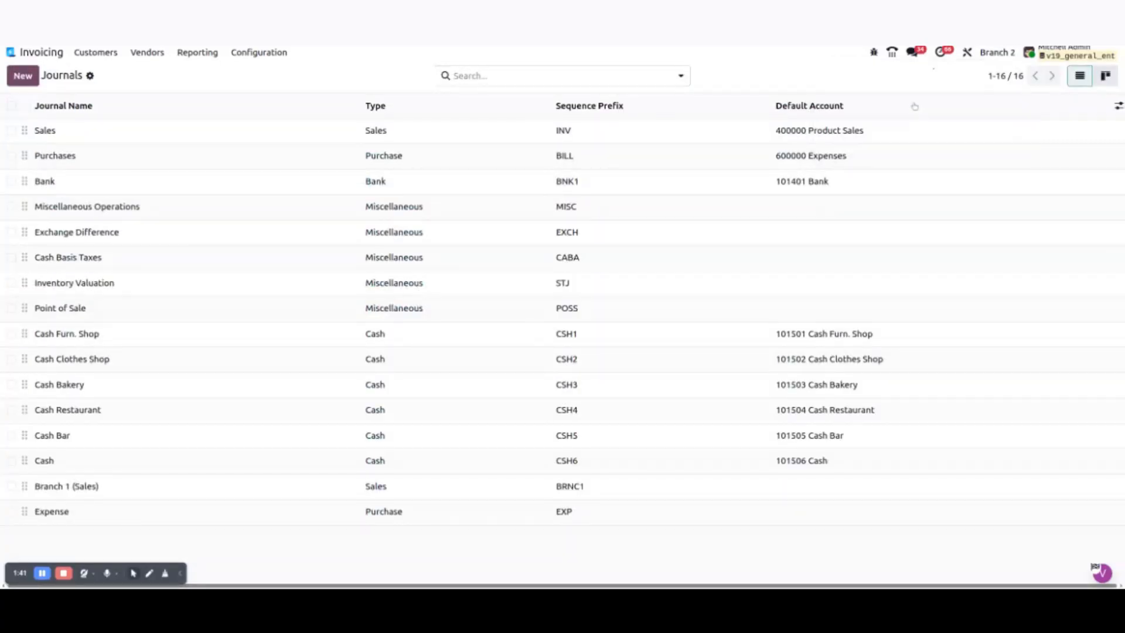
{"action": "mouse_move", "coordinate": [915, 107]}
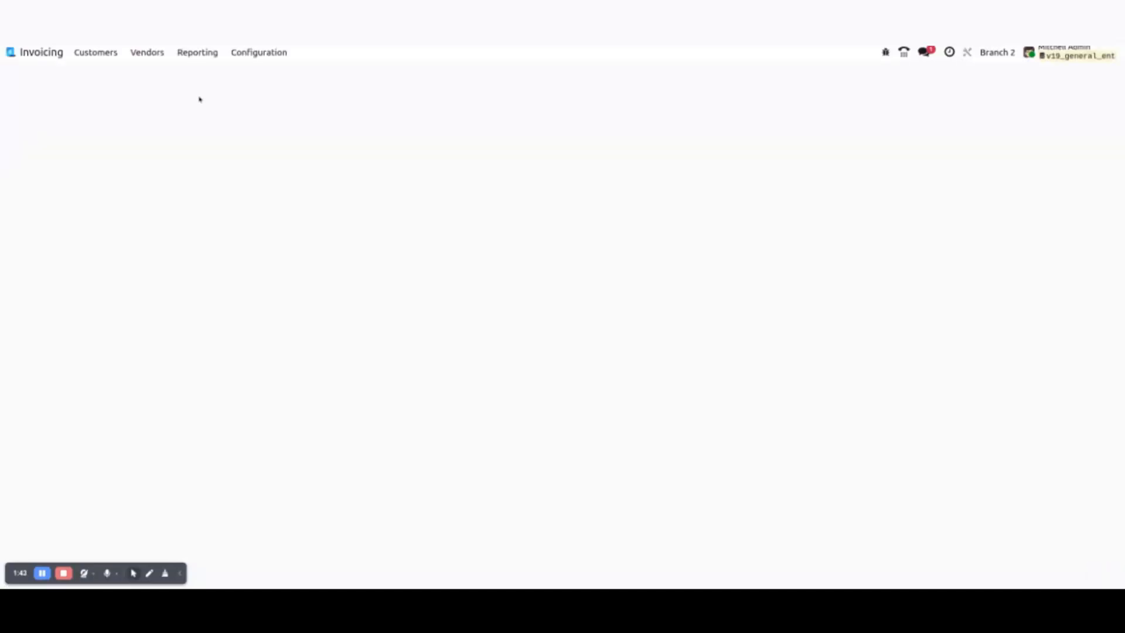
{"action": "left_click", "coordinate": [170, 486]}
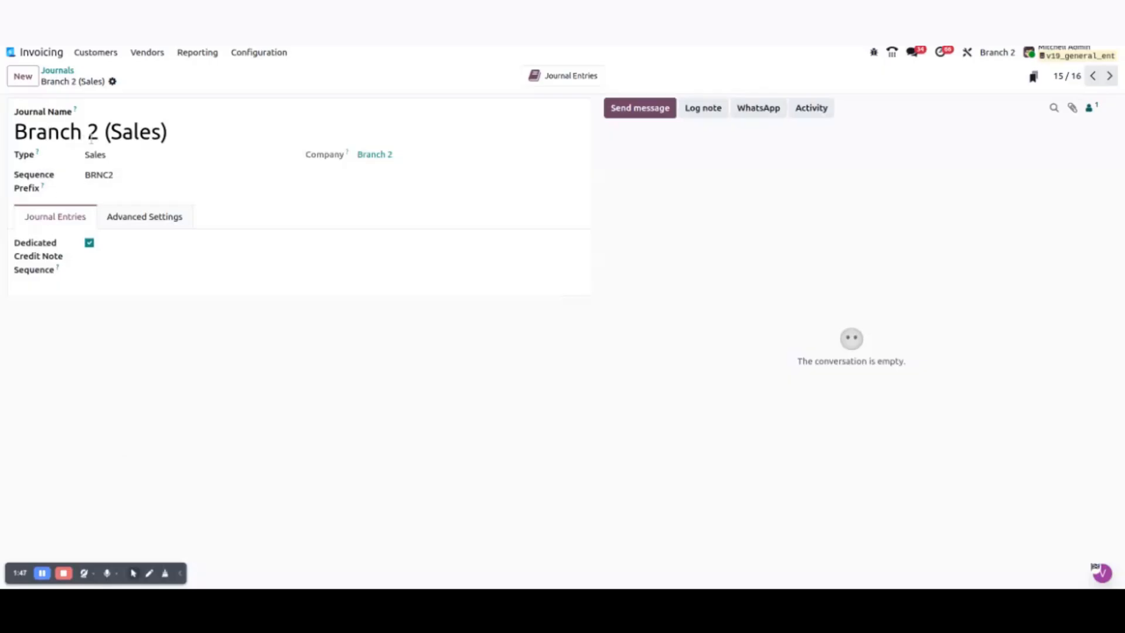
{"action": "double_click", "coordinate": [112, 175]}
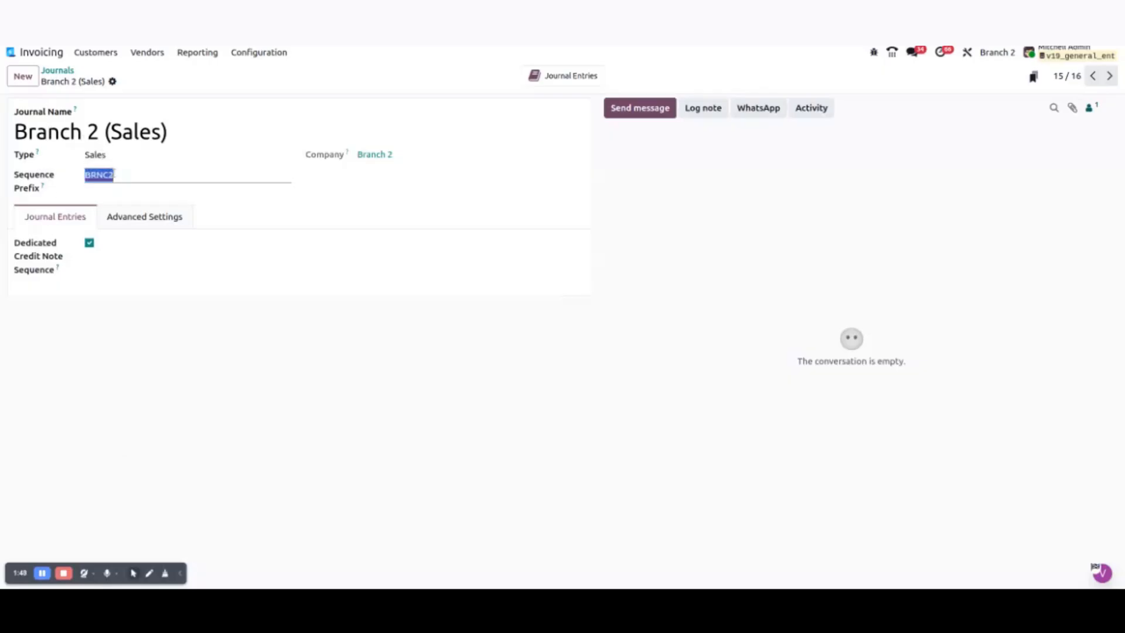
{"action": "left_click", "coordinate": [113, 175]}
{"action": "left_click", "coordinate": [140, 217]}
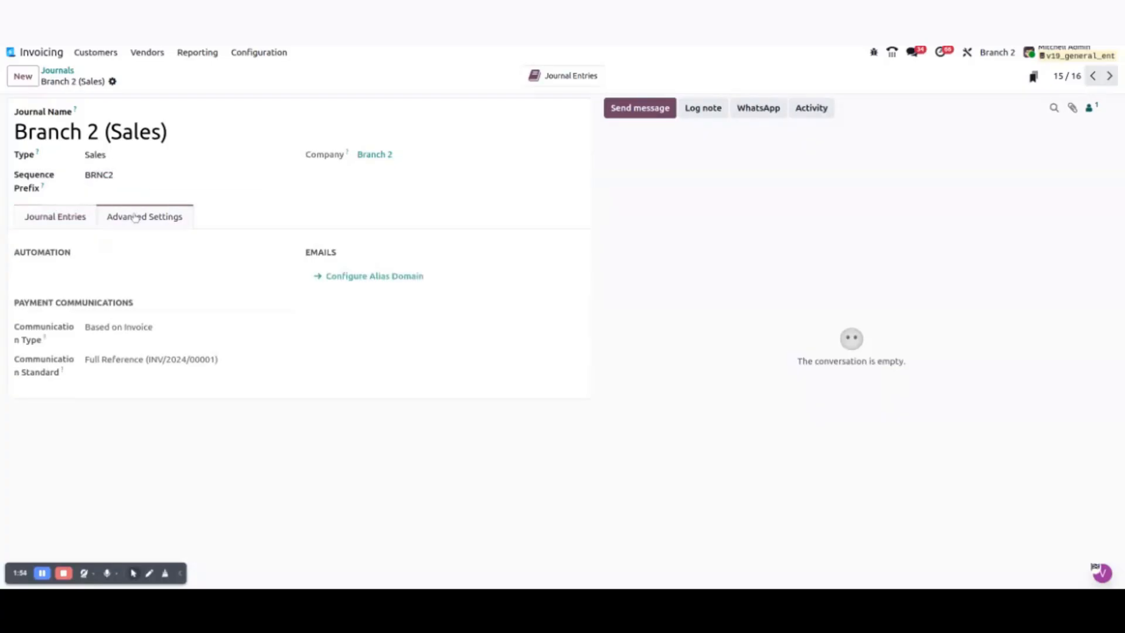
{"action": "left_click", "coordinate": [58, 70]}
Switch the active company to Branch 3 and review the sequence prefix and advanced settings of the Branch 3 (Sales) journal
{"action": "left_click", "coordinate": [1002, 53]}
{"action": "left_click", "coordinate": [915, 119]}
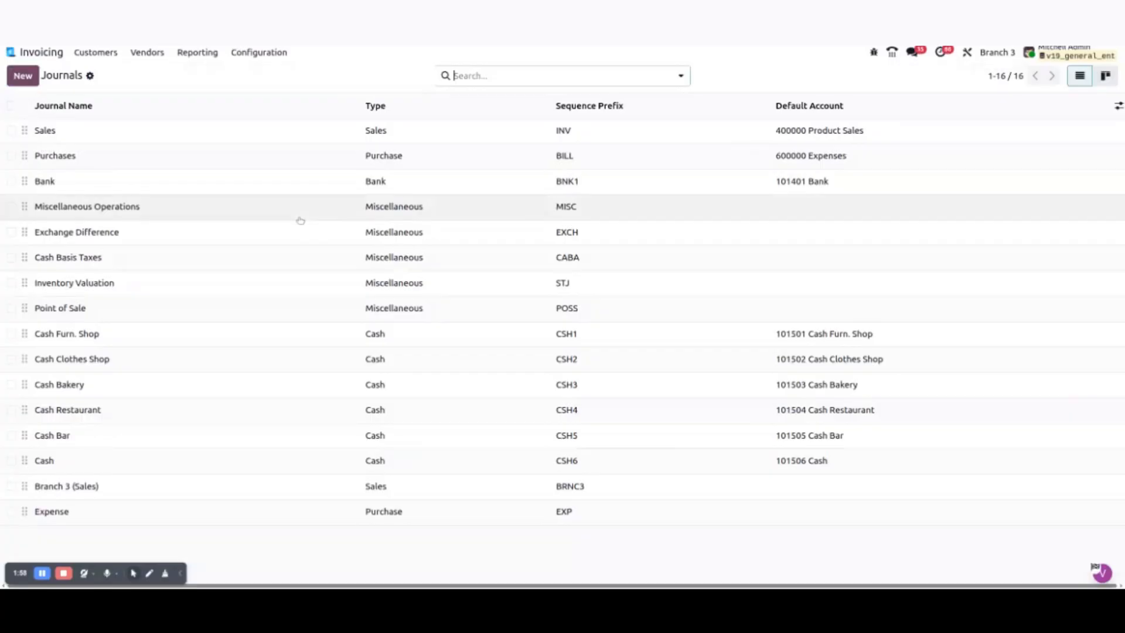
{"action": "left_click", "coordinate": [141, 489]}
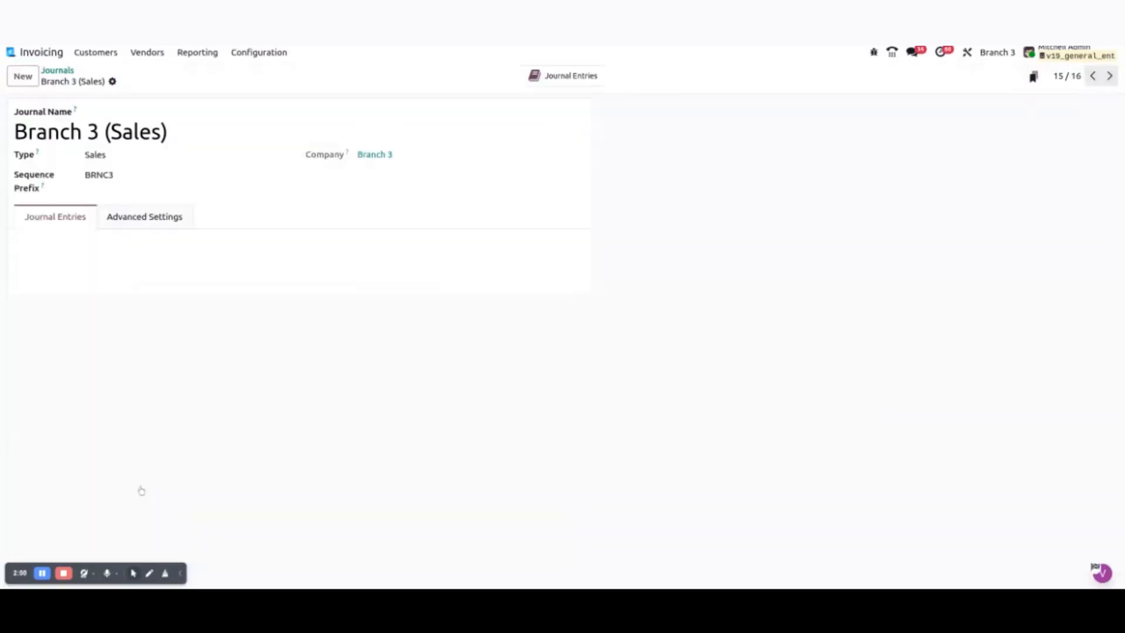
{"action": "left_click", "coordinate": [145, 217]}
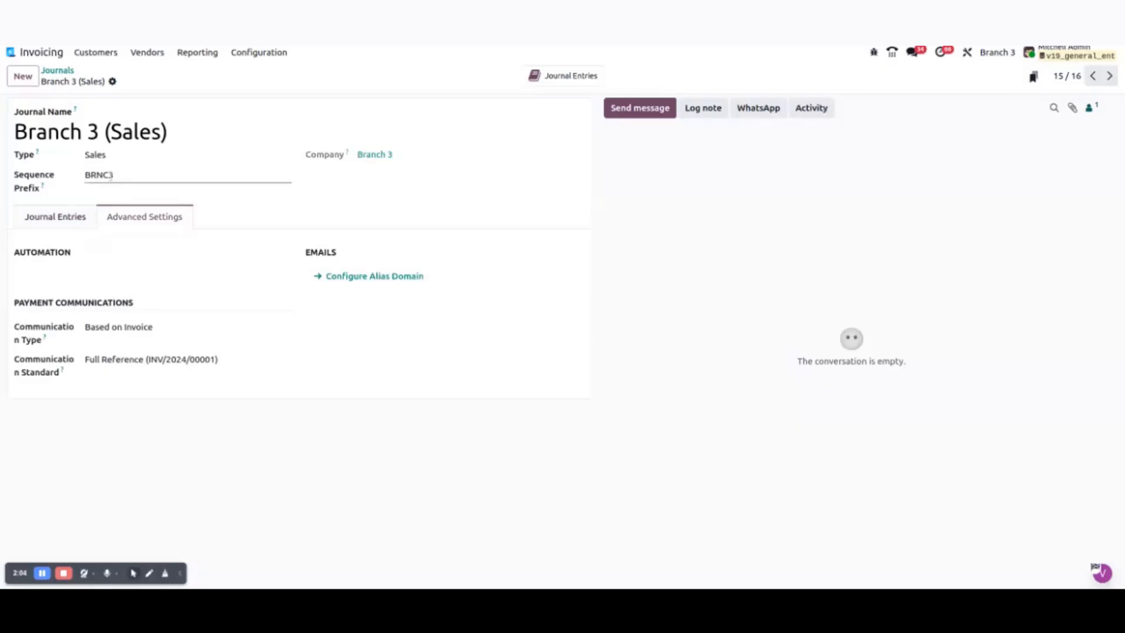
{"action": "left_click", "coordinate": [120, 175]}
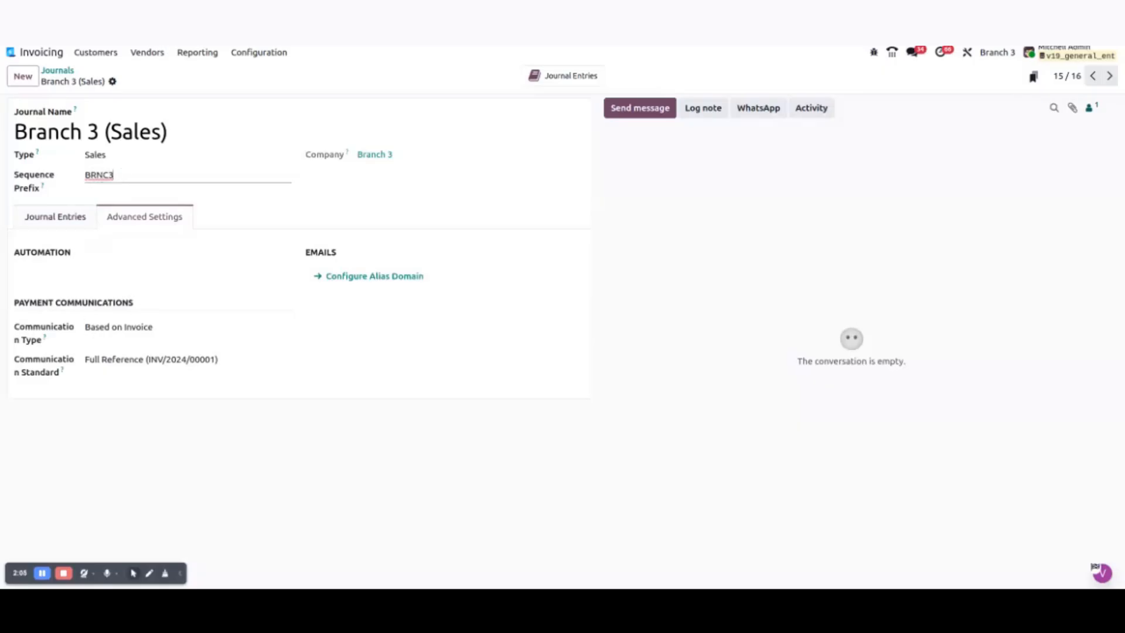
{"action": "left_click", "coordinate": [67, 77]}
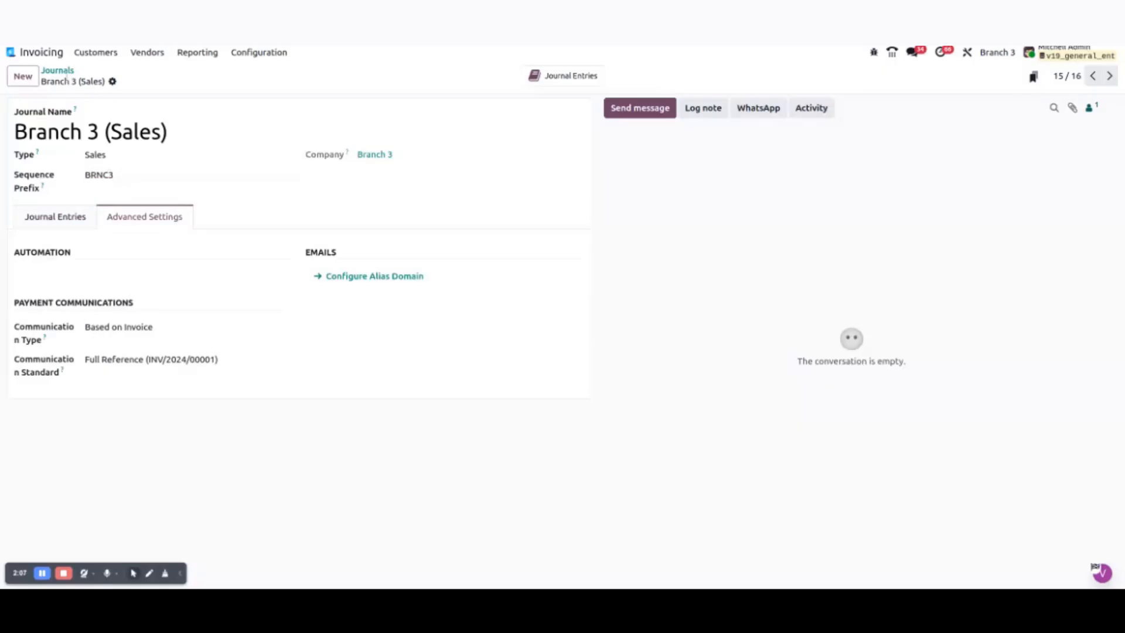
{"action": "left_click", "coordinate": [66, 69]}
Switch the active company to Branch 1 and open the customer invoices list
{"action": "left_click", "coordinate": [1004, 56]}
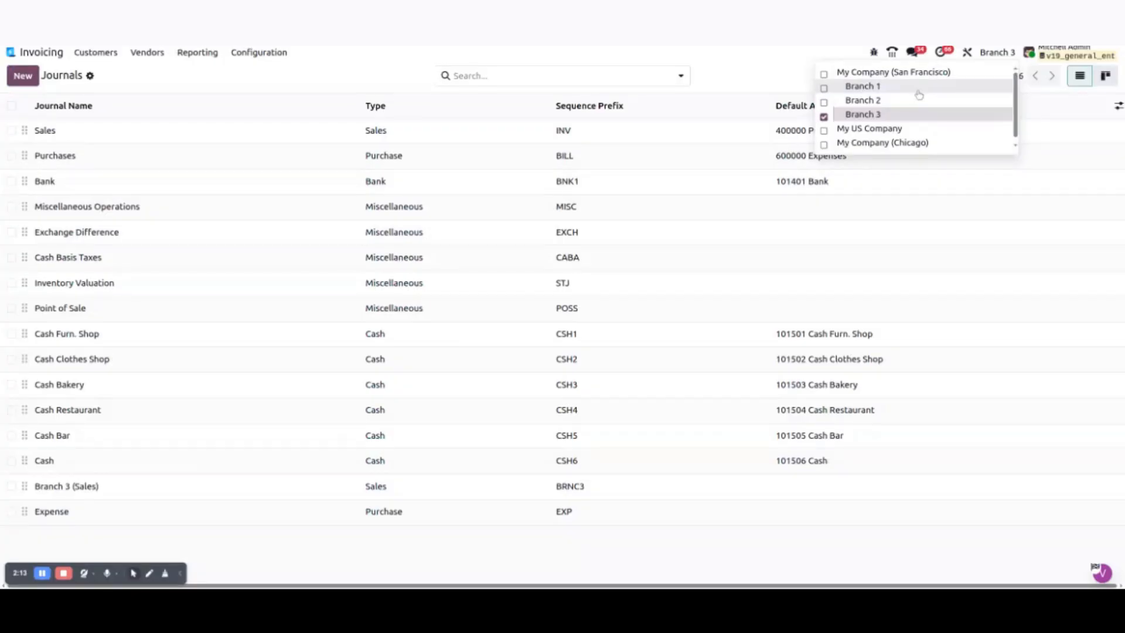
{"action": "left_click", "coordinate": [919, 91]}
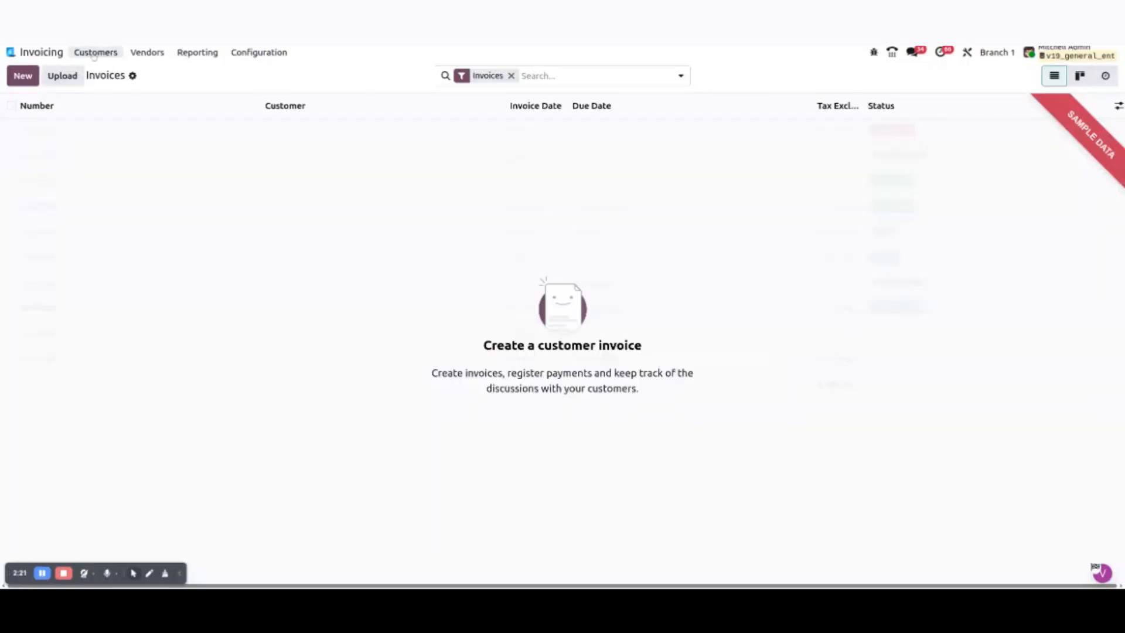
{"action": "left_click", "coordinate": [94, 53]}
{"action": "left_click", "coordinate": [95, 73]}
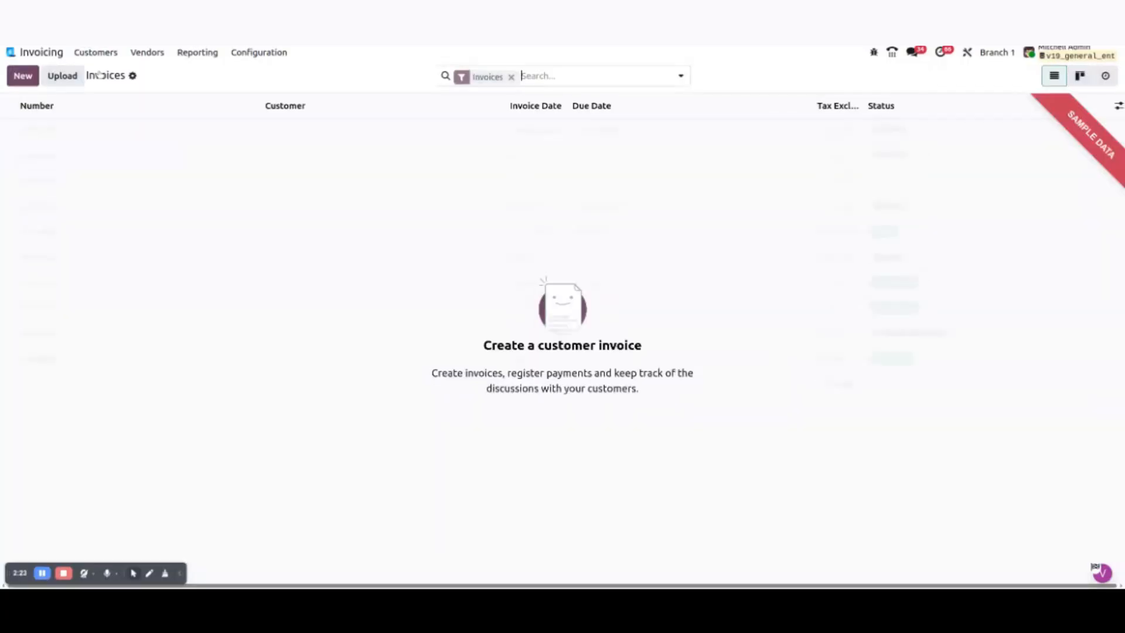
Create a new customer invoice for Branch 1 with Azure Interior as the customer
{"action": "left_click", "coordinate": [24, 76]}
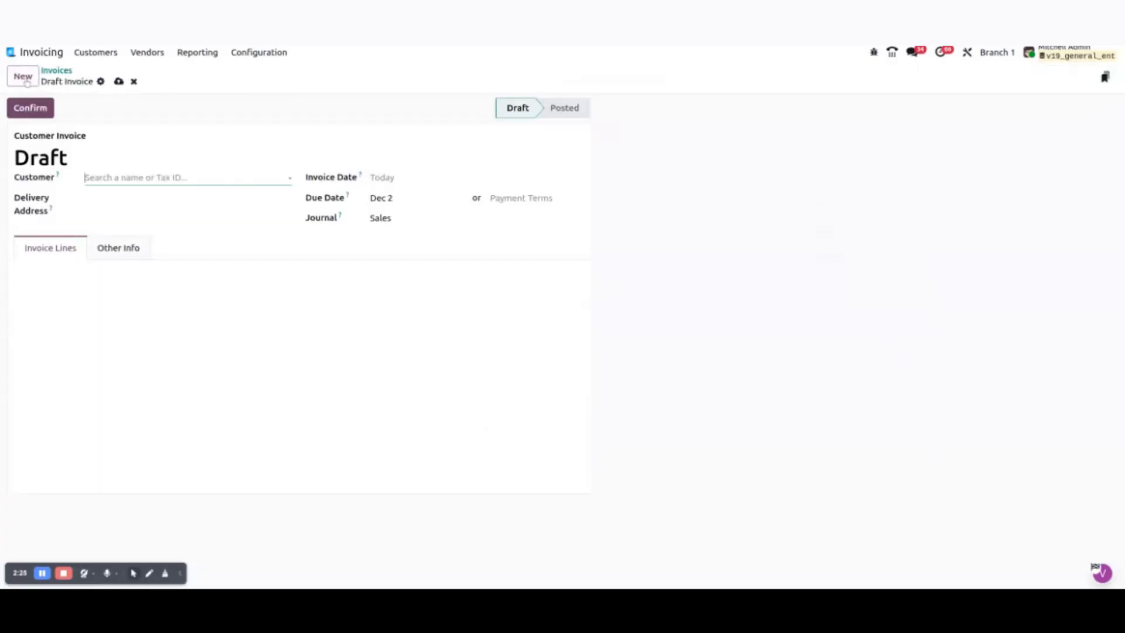
{"action": "left_click", "coordinate": [203, 178]}
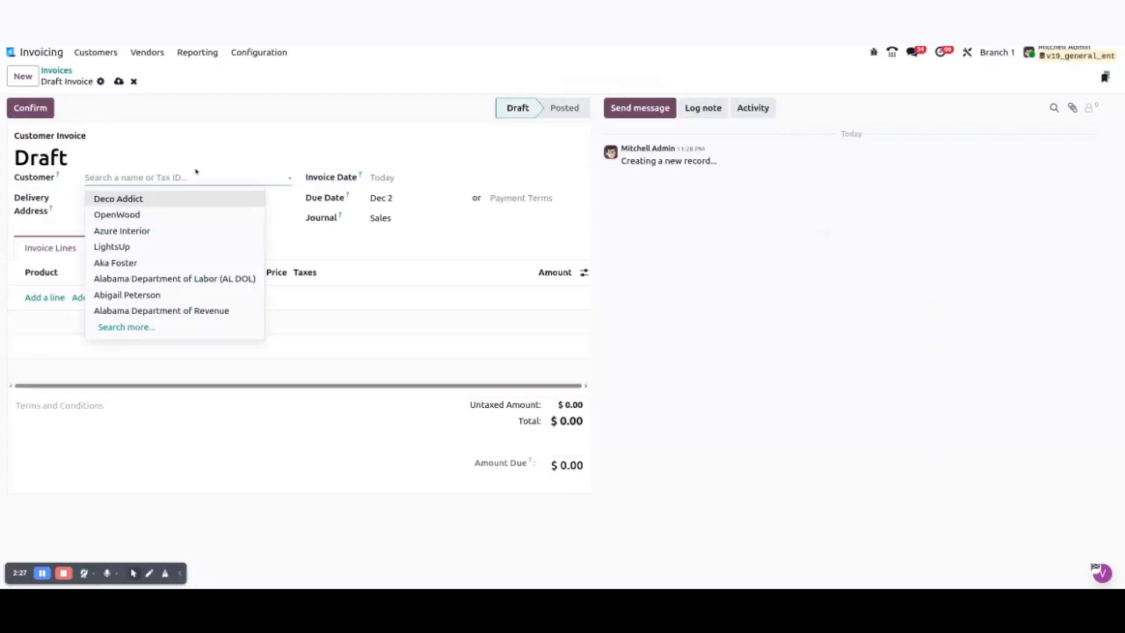
{"action": "left_click", "coordinate": [122, 231]}
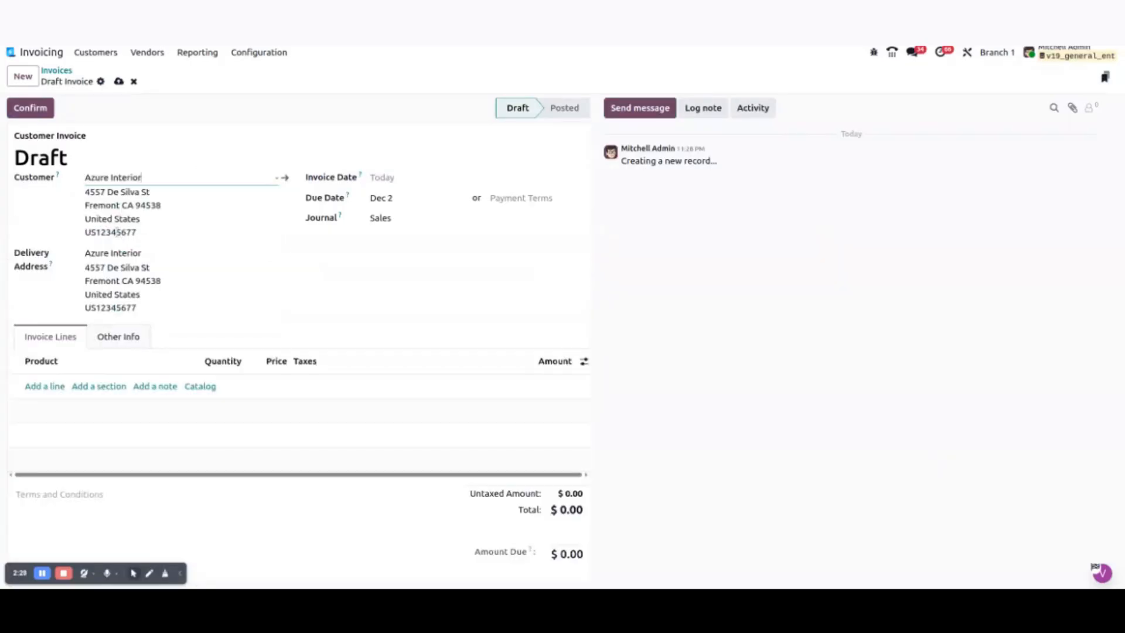
Check the draft invoice's company in its additional information and set its journal to Branch 1 (Sales)
{"action": "left_click", "coordinate": [116, 332]}
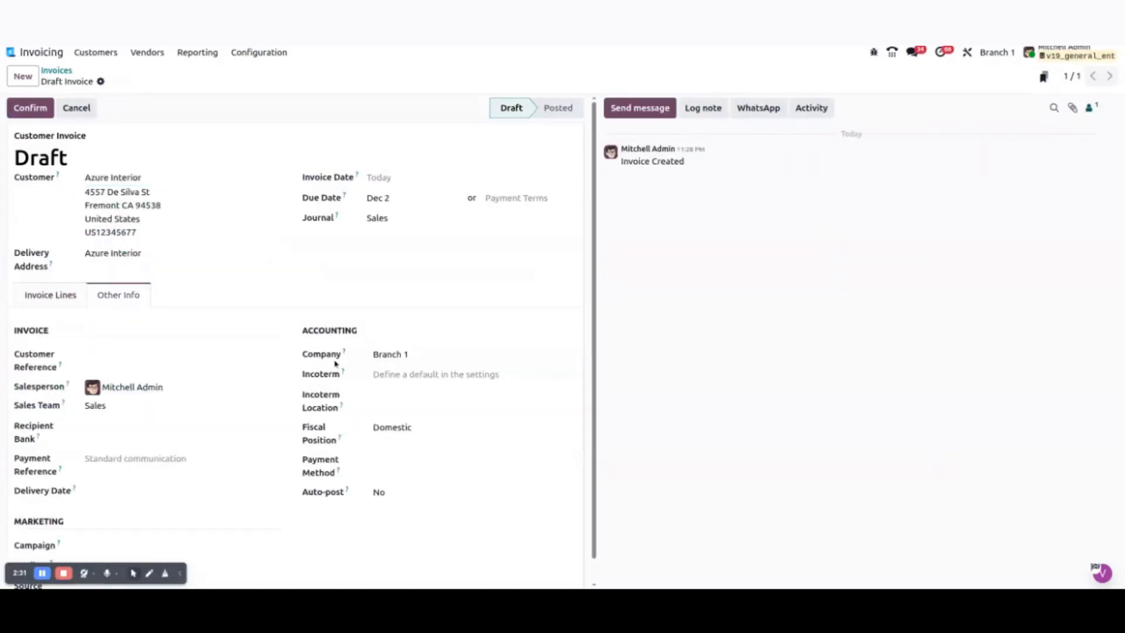
{"action": "left_click", "coordinate": [400, 355]}
{"action": "left_click", "coordinate": [400, 355]}
{"action": "left_click", "coordinate": [382, 218]}
{"action": "left_click", "coordinate": [402, 255]}
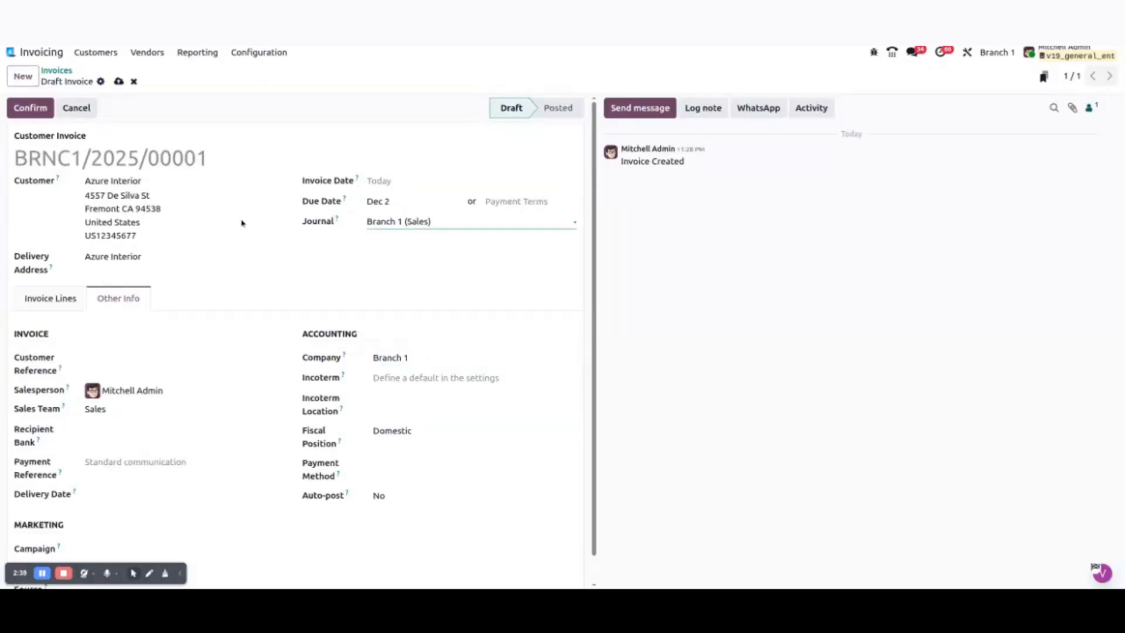
{"action": "left_click", "coordinate": [38, 299]}
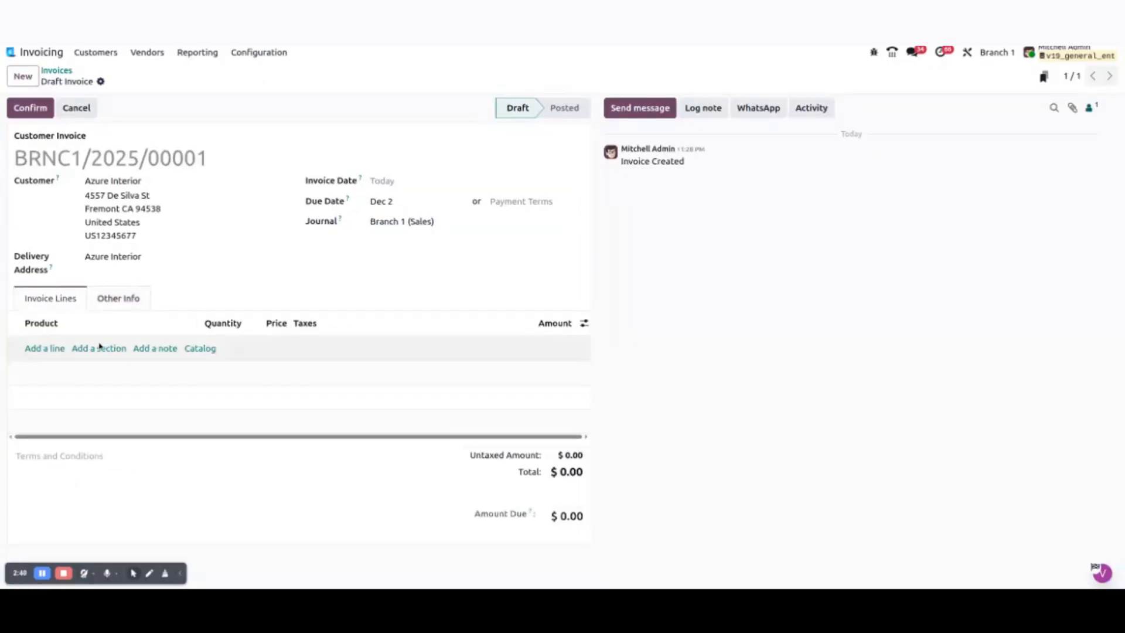
{"action": "left_click", "coordinate": [421, 223]}
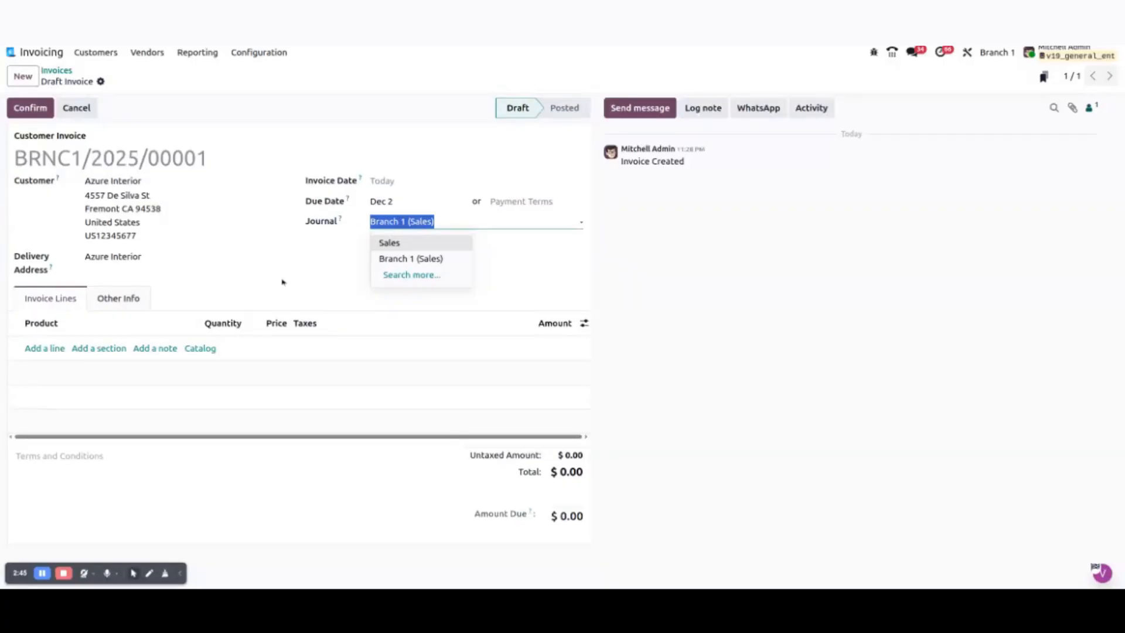
{"action": "left_click", "coordinate": [327, 247]}
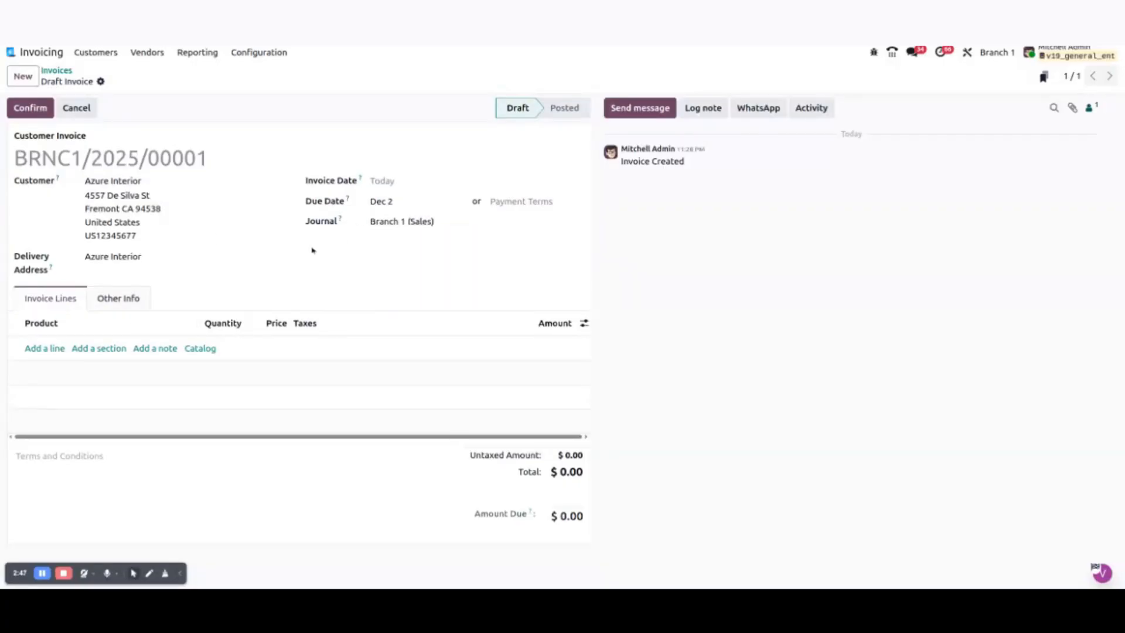
Add a Customizable Desk (White, Custom) line to the draft invoice, then save and confirm the invoice
{"action": "left_click", "coordinate": [45, 348]}
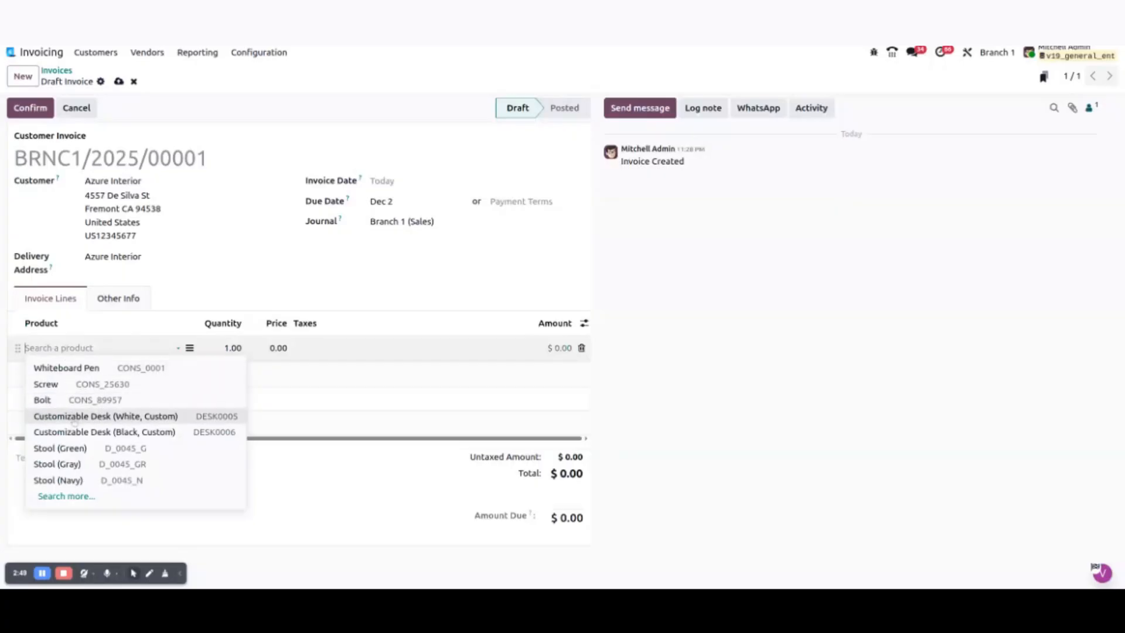
{"action": "left_click", "coordinate": [73, 417]}
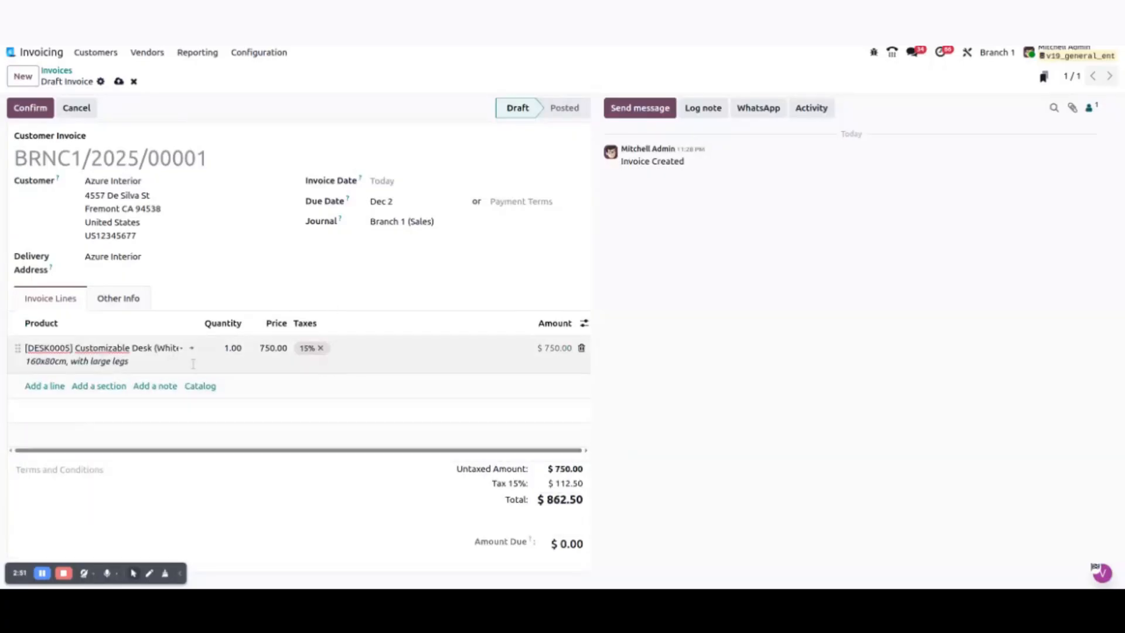
{"action": "left_click", "coordinate": [119, 81]}
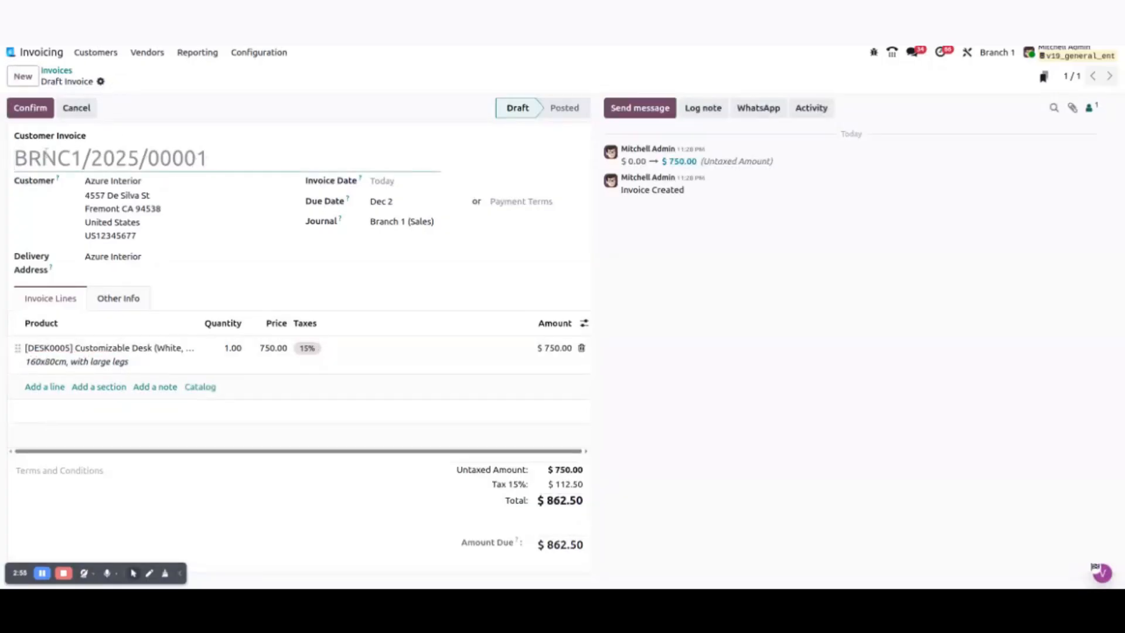
{"action": "left_click", "coordinate": [34, 109]}
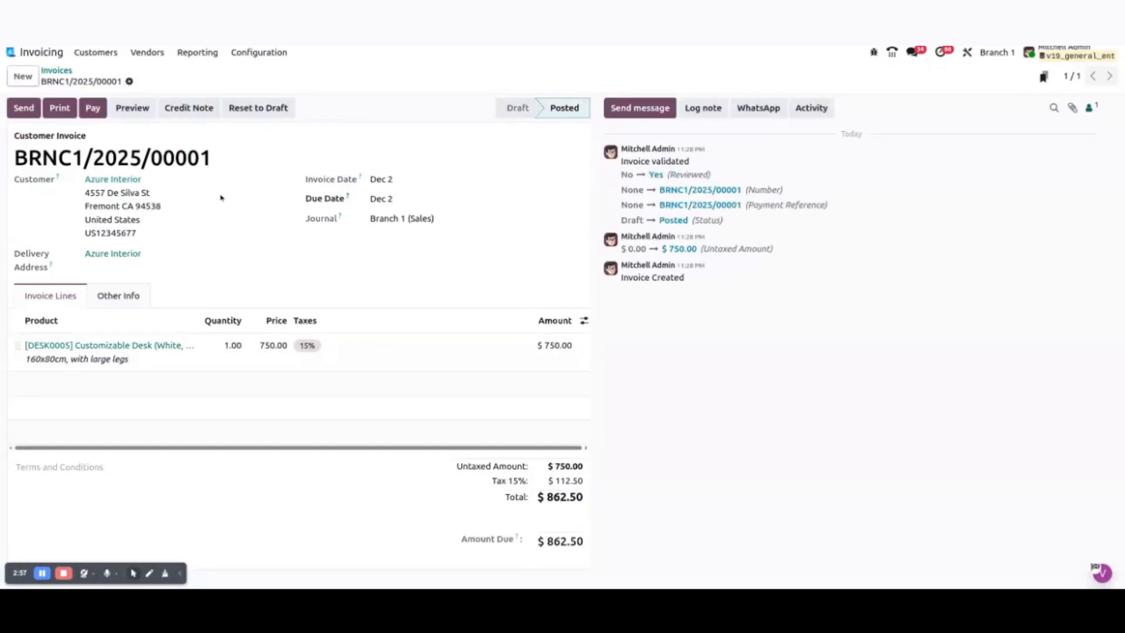
{"action": "left_click_drag", "start_coordinate": [12, 159], "coordinate": [232, 160]}
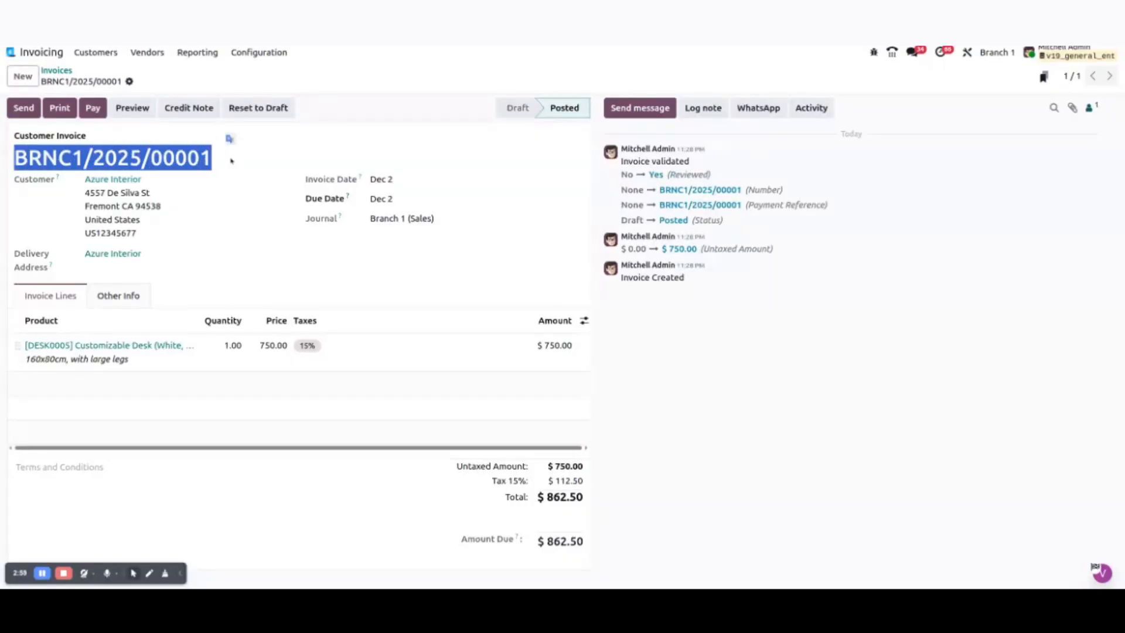
Create another customer invoice for Azure Interior with the Branch 1 (Sales) journal
{"action": "left_click", "coordinate": [23, 77]}
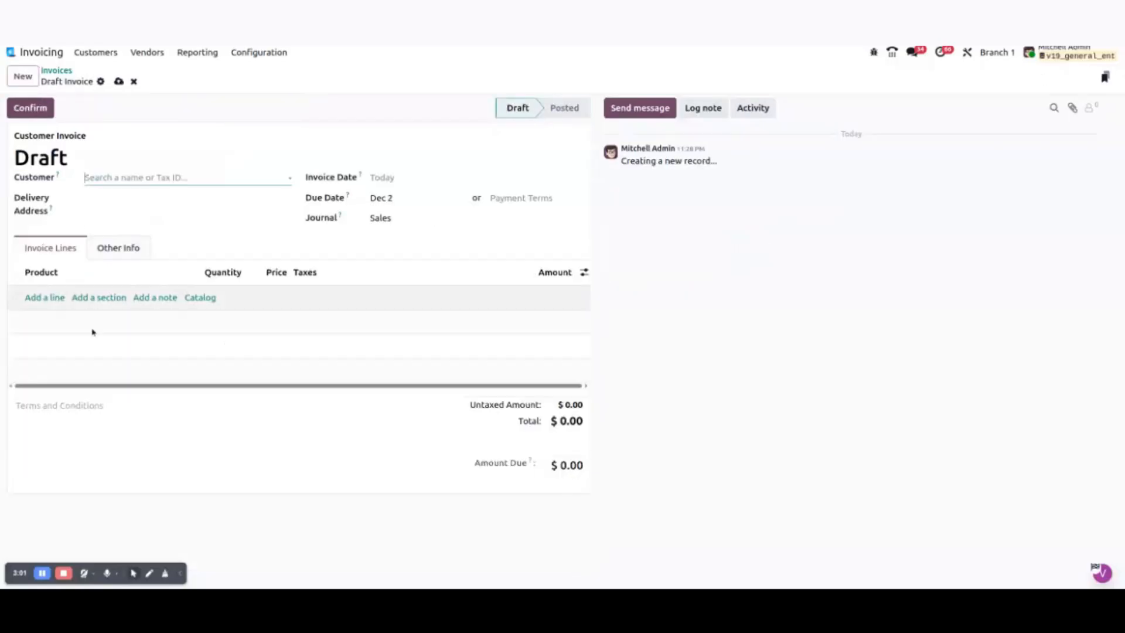
{"action": "left_click", "coordinate": [129, 176]}
{"action": "left_click", "coordinate": [123, 231]}
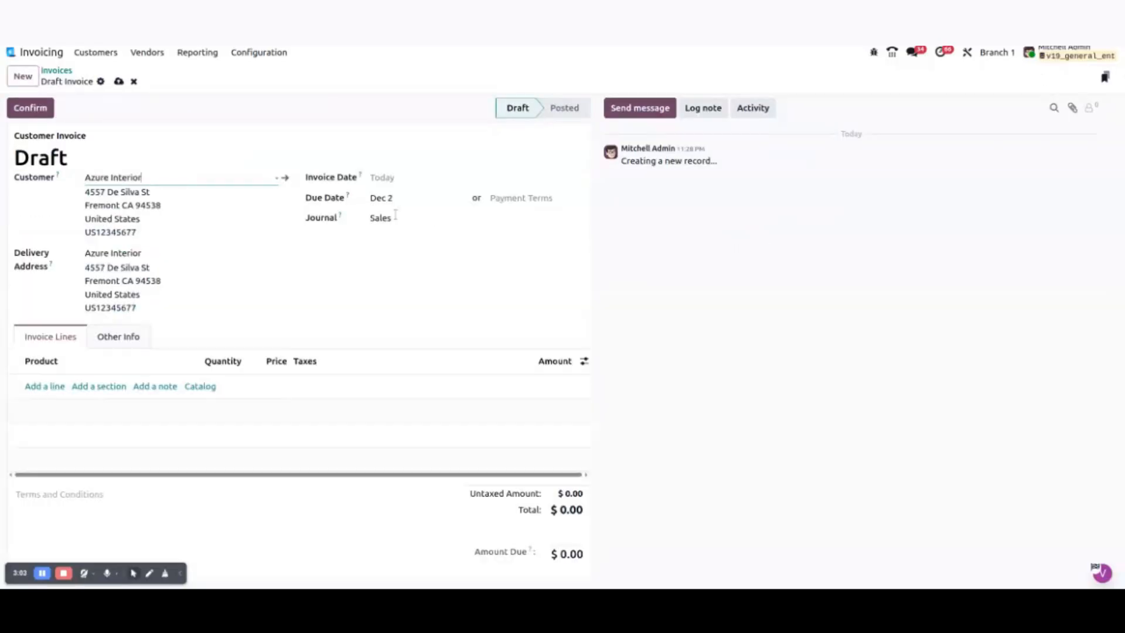
{"action": "left_click", "coordinate": [387, 218]}
{"action": "left_click", "coordinate": [404, 256]}
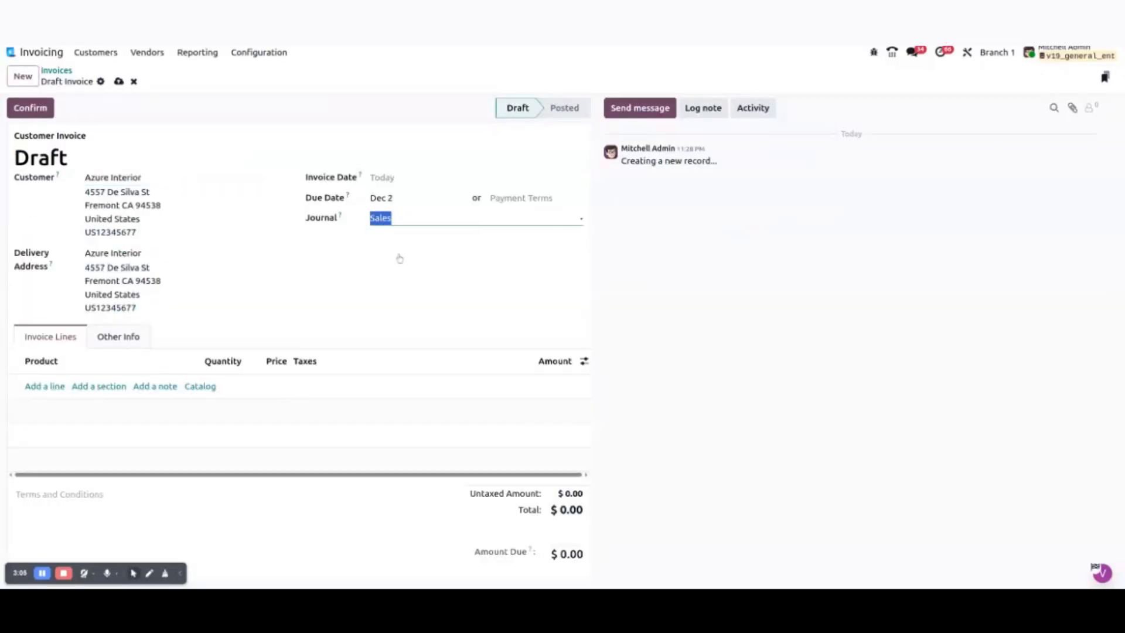
{"action": "left_click", "coordinate": [118, 336]}
{"action": "left_click", "coordinate": [50, 295]}
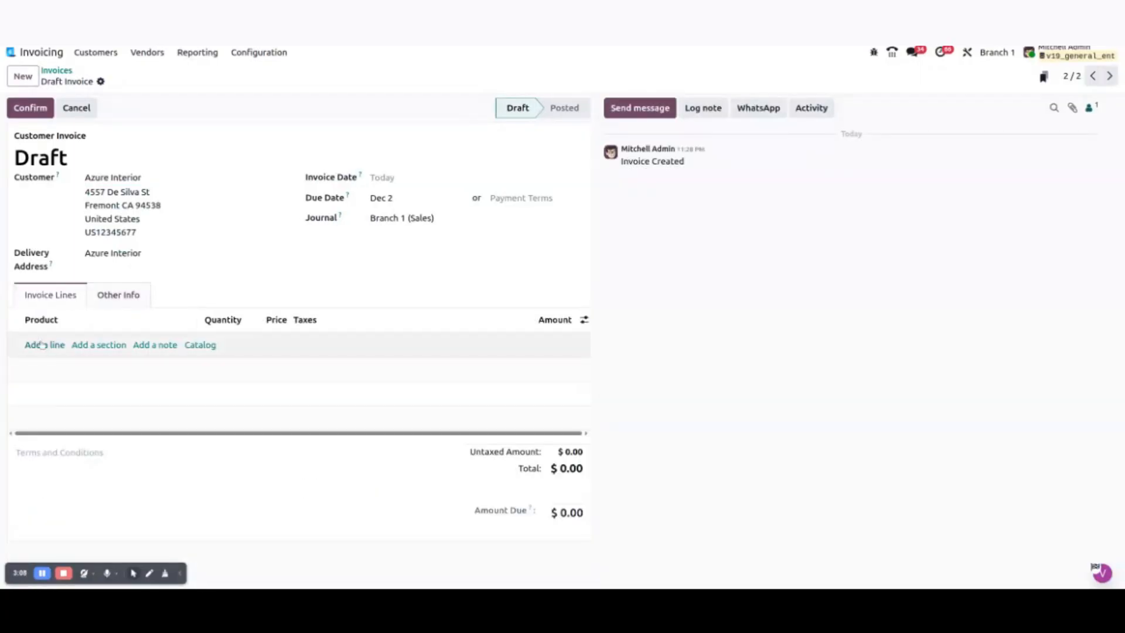
Add a Screw line priced at 135 to the second Branch 1 invoice and confirm the invoice
{"action": "left_click", "coordinate": [40, 344]}
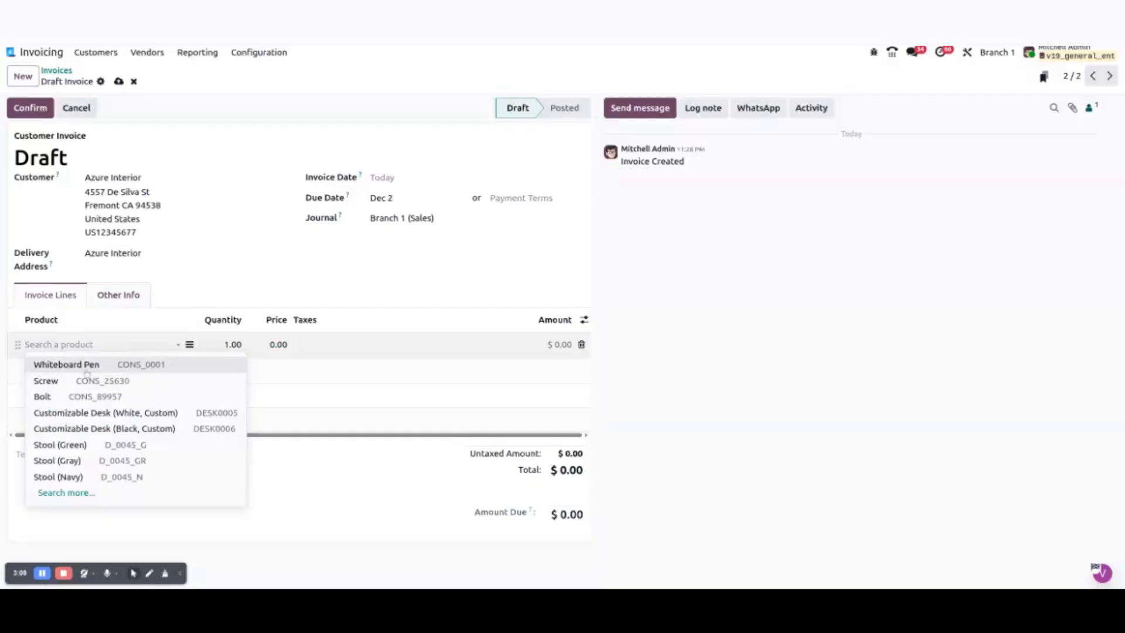
{"action": "left_click", "coordinate": [50, 380]}
{"action": "left_click", "coordinate": [274, 344]}
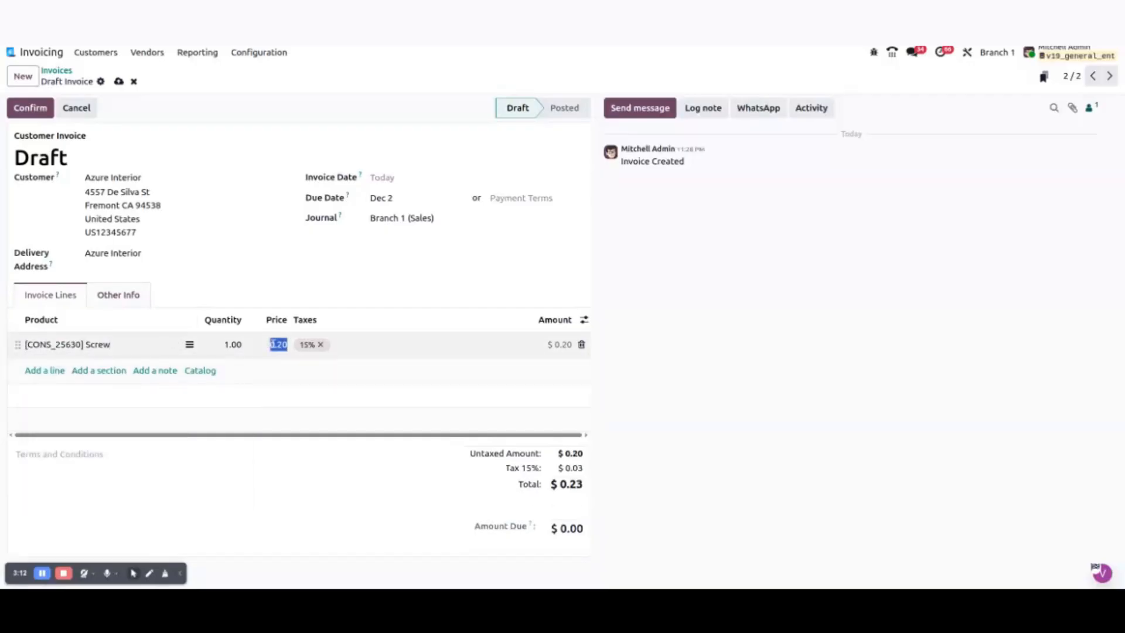
{"action": "type", "text": "135"}
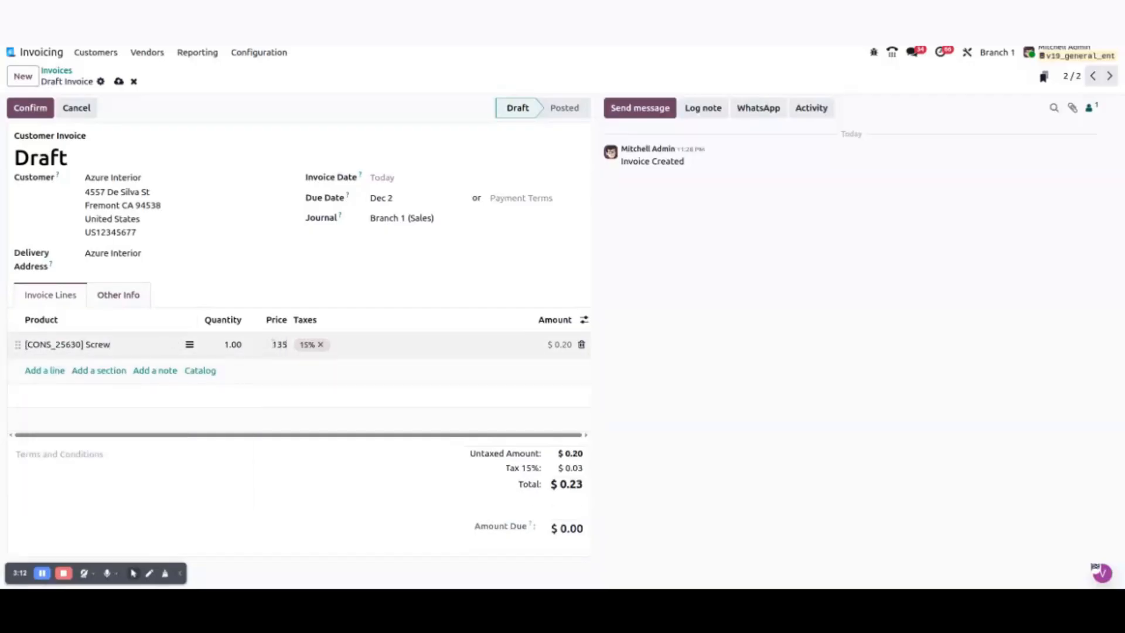
{"action": "left_click", "coordinate": [30, 108]}
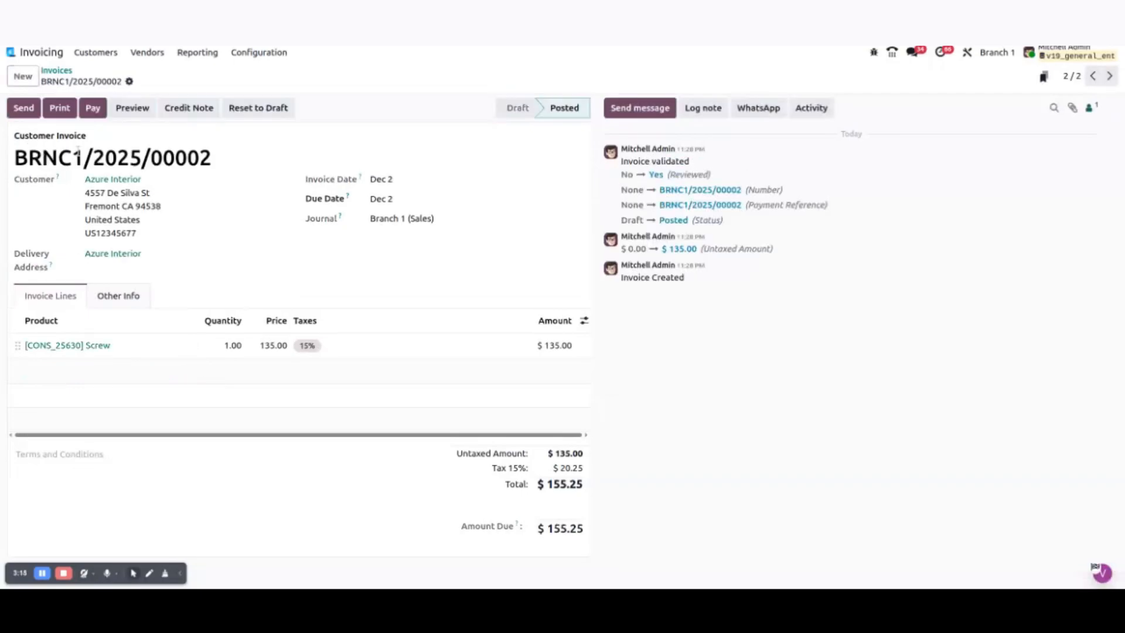
{"action": "left_click_drag", "start_coordinate": [240, 159], "coordinate": [14, 157]}
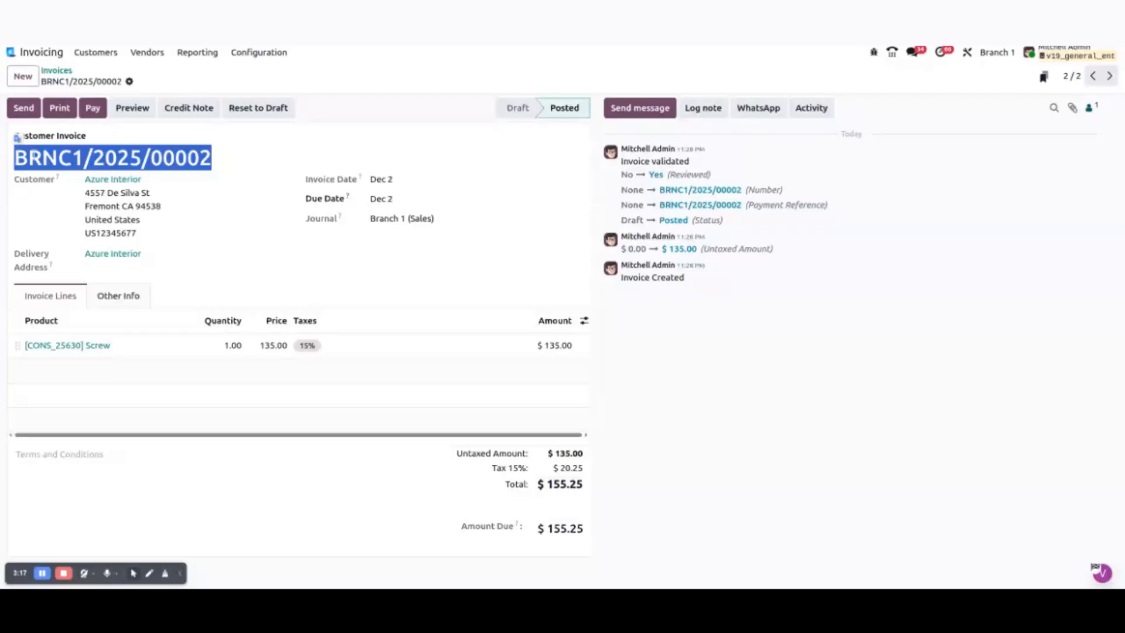
{"action": "left_click", "coordinate": [128, 164]}
Return to the invoices list and switch the active company to Branch 2
{"action": "left_click", "coordinate": [69, 71]}
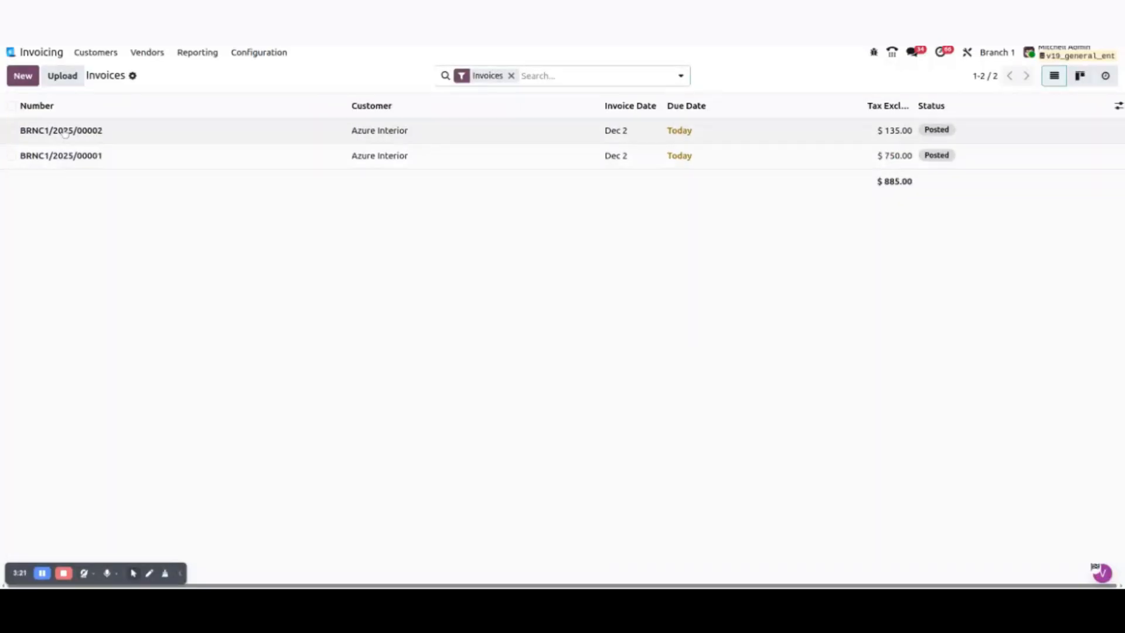
{"action": "left_click", "coordinate": [995, 51]}
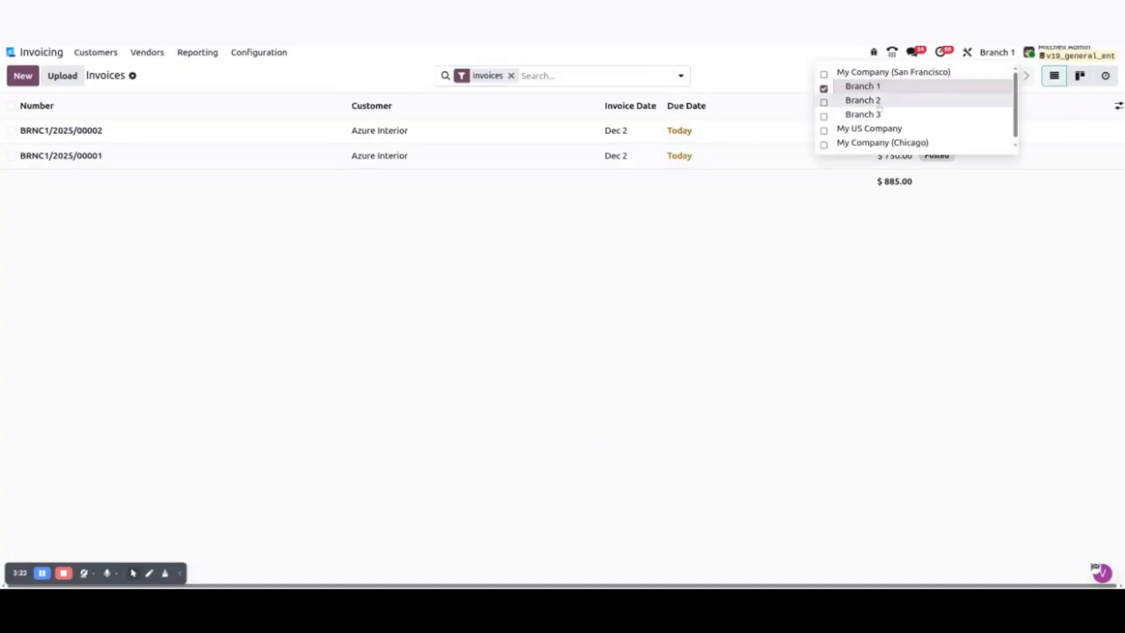
{"action": "left_click", "coordinate": [877, 101]}
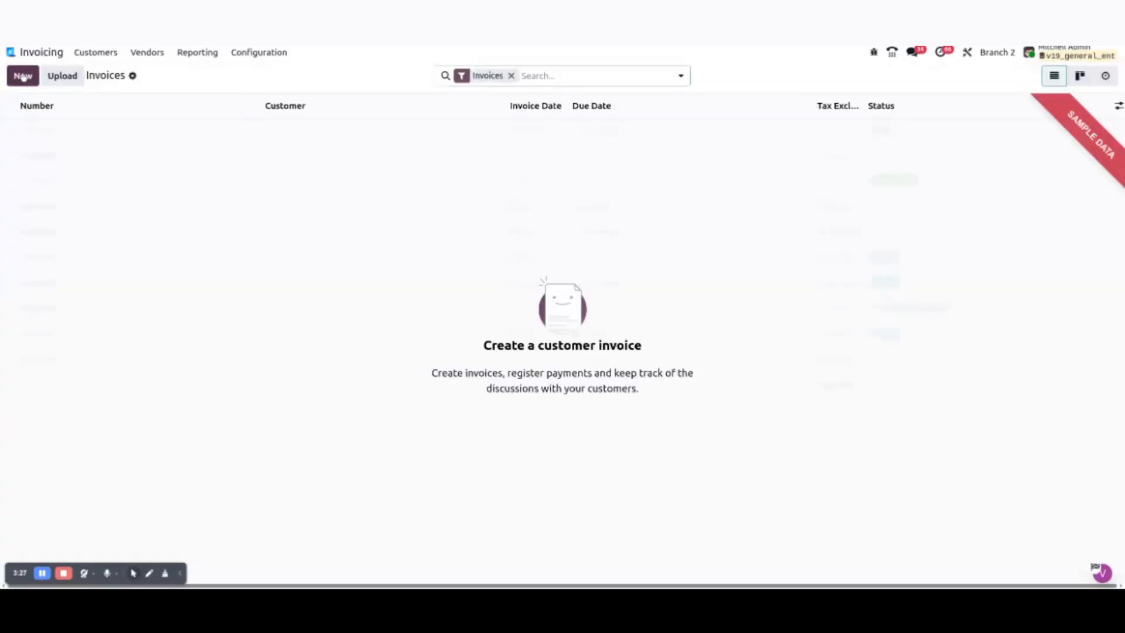
Create a customer invoice for LightsUp with the Branch 2 (Sales) journal and check its company
{"action": "left_click", "coordinate": [22, 76]}
{"action": "left_click", "coordinate": [171, 179]}
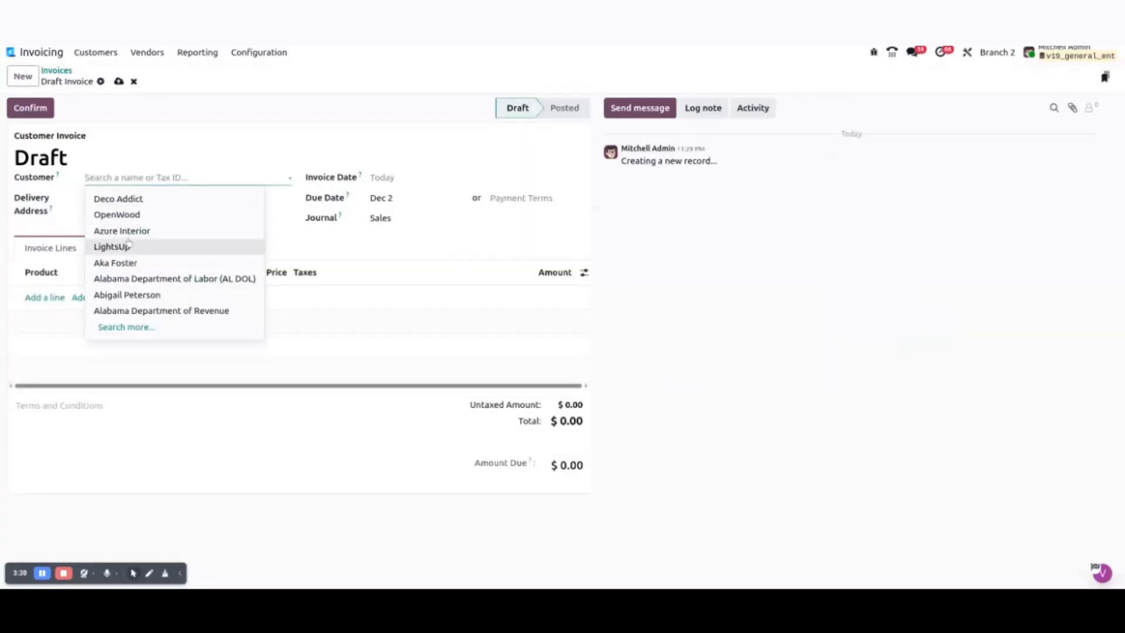
{"action": "left_click", "coordinate": [129, 242]}
{"action": "left_click", "coordinate": [404, 218]}
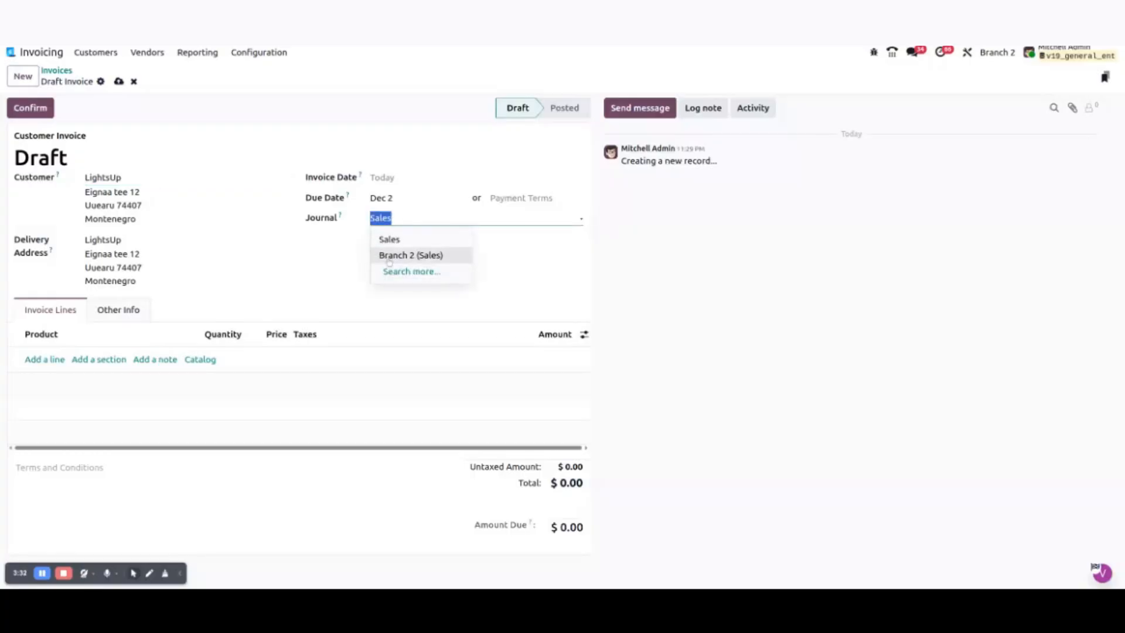
{"action": "left_click", "coordinate": [389, 256]}
{"action": "left_click", "coordinate": [123, 310]}
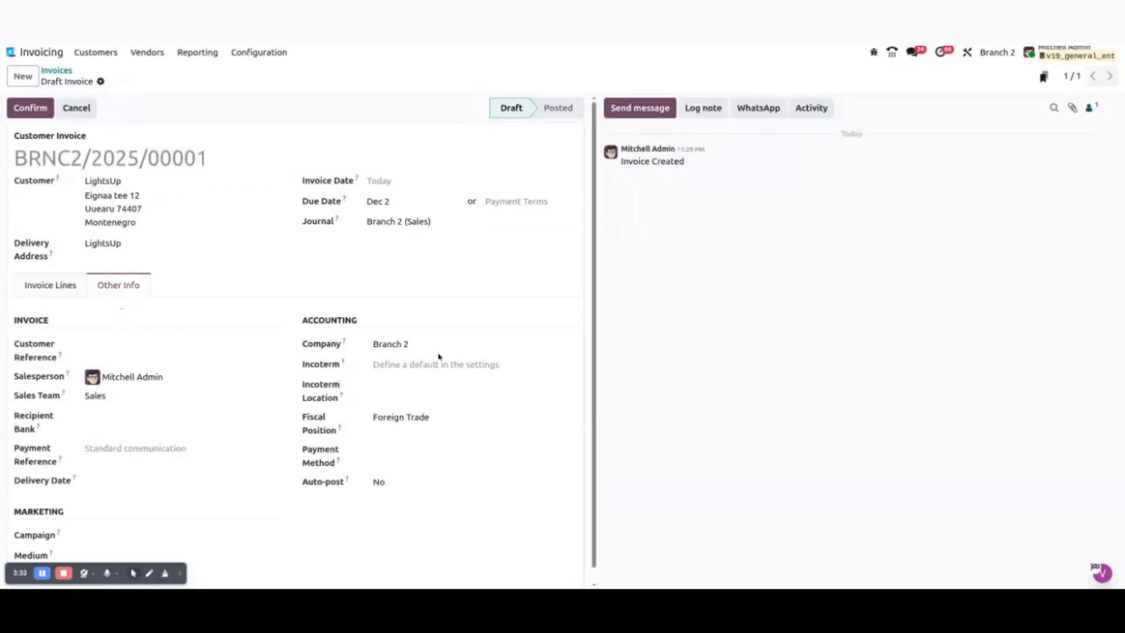
{"action": "left_click", "coordinate": [33, 285]}
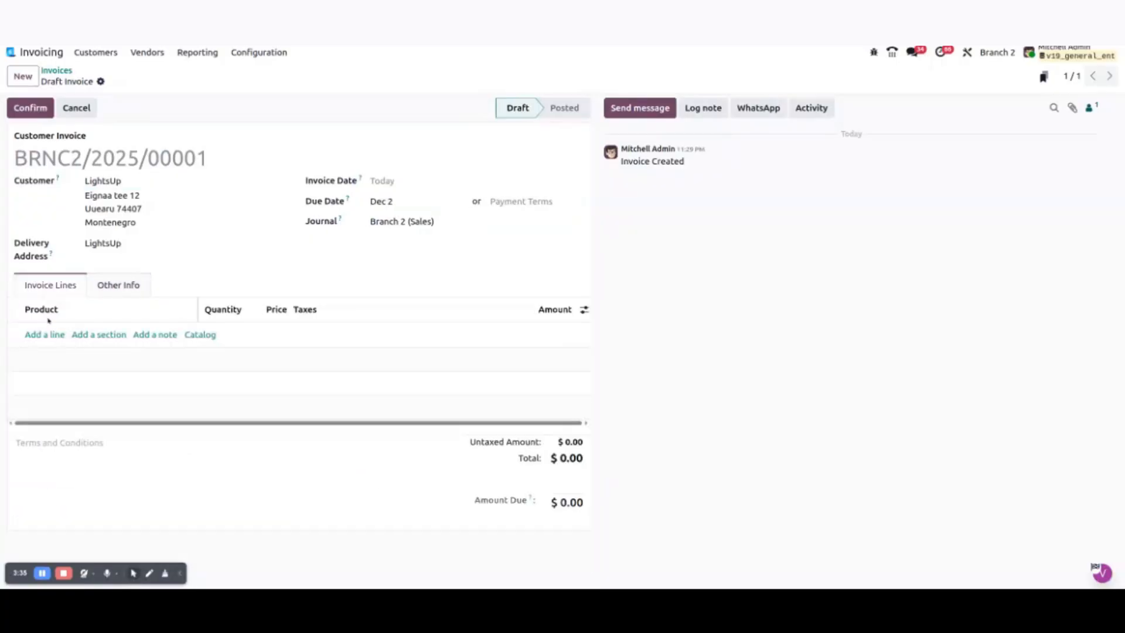
Add a Stool (Gray) line to the LightsUp invoice and confirm the invoice
{"action": "left_click", "coordinate": [44, 334]}
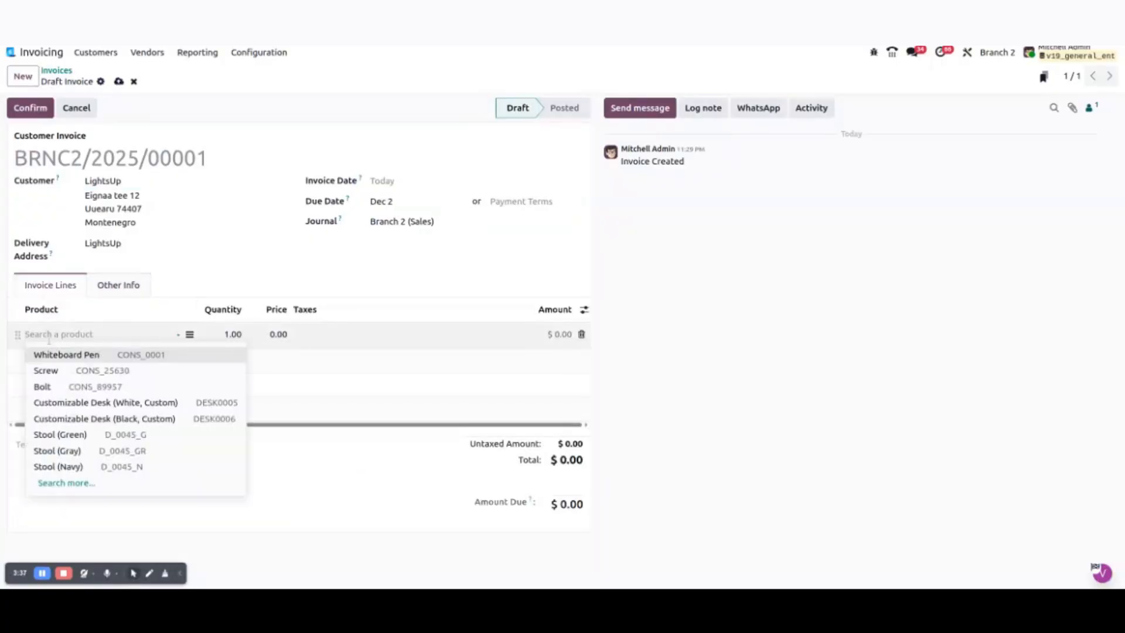
{"action": "left_click", "coordinate": [57, 450]}
{"action": "left_click", "coordinate": [36, 112]}
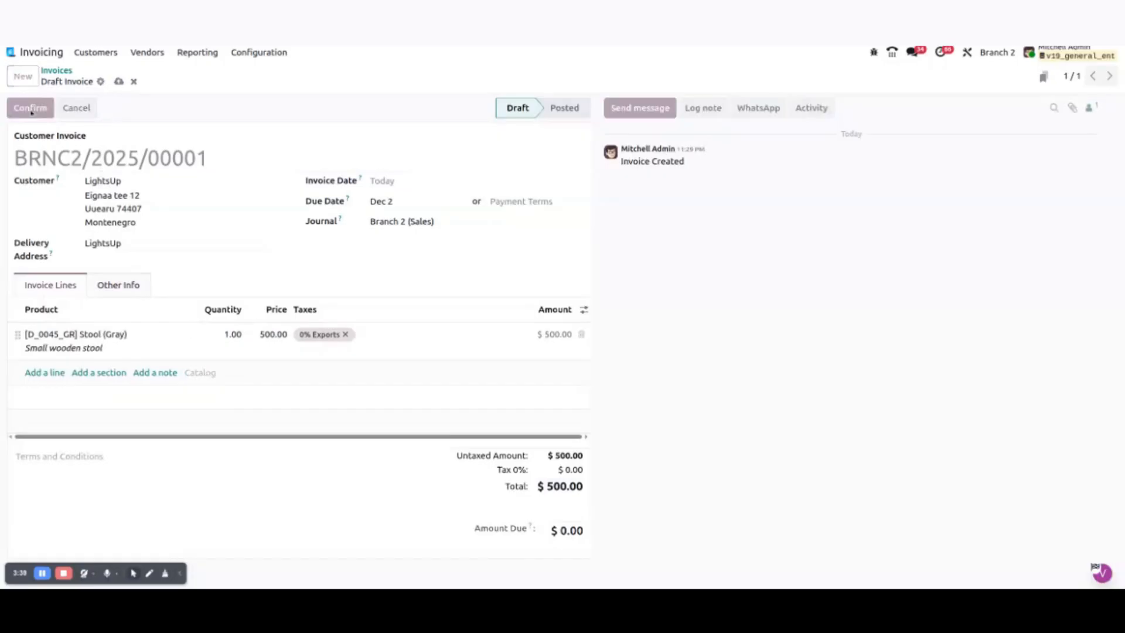
{"action": "left_click_drag", "start_coordinate": [18, 160], "coordinate": [219, 158]}
{"action": "left_click", "coordinate": [181, 180]}
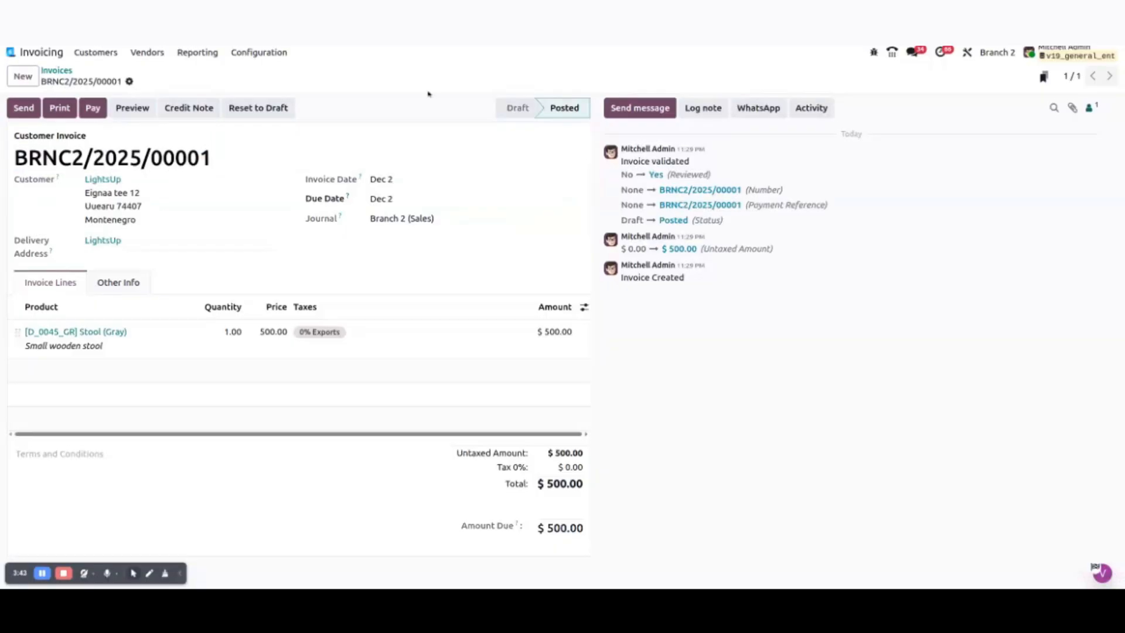
Switch the active company to Branch 3 and open the customer invoices list
{"action": "left_click", "coordinate": [1009, 54]}
{"action": "left_click", "coordinate": [933, 117]}
{"action": "left_click", "coordinate": [95, 52]}
{"action": "left_click", "coordinate": [110, 74]}
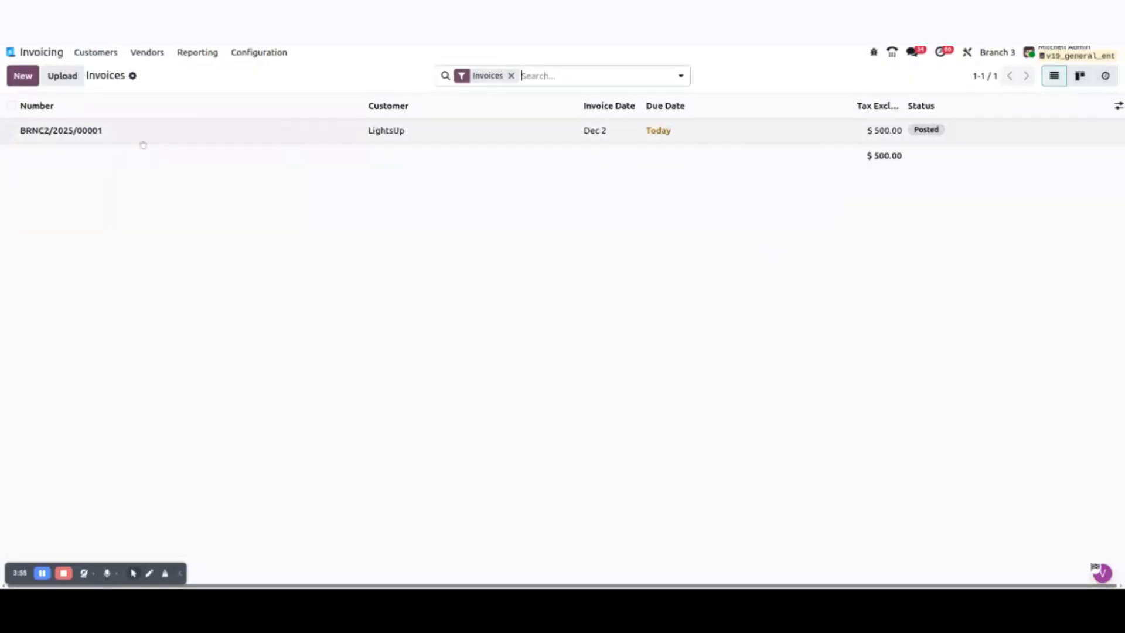
{"action": "left_click", "coordinate": [93, 53]}
{"action": "left_click", "coordinate": [96, 76]}
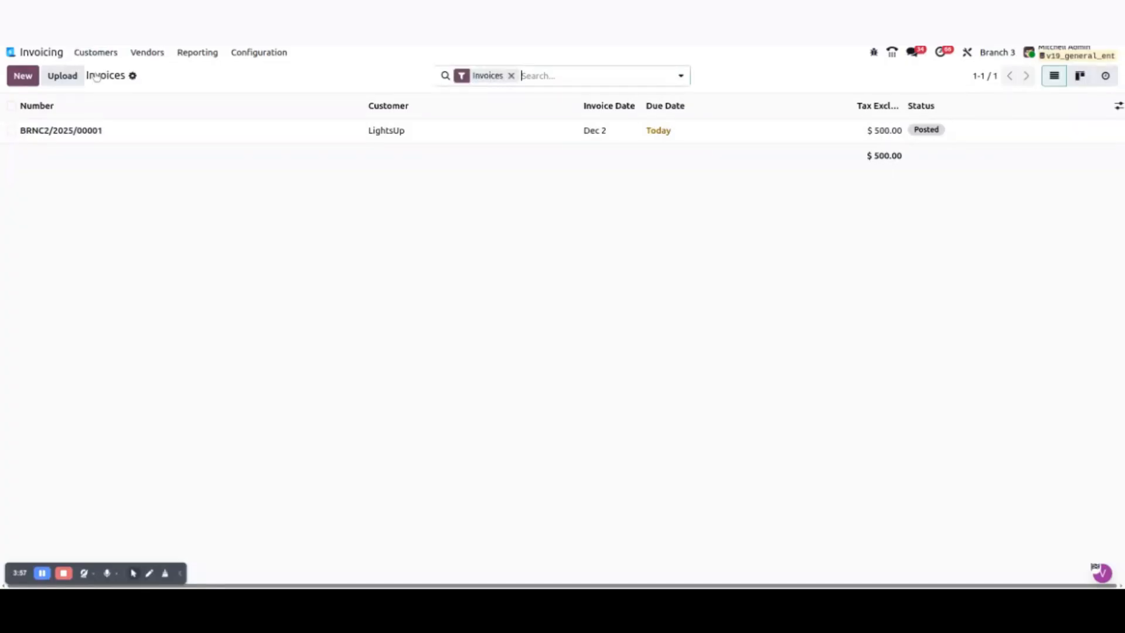
{"action": "left_click", "coordinate": [23, 76]}
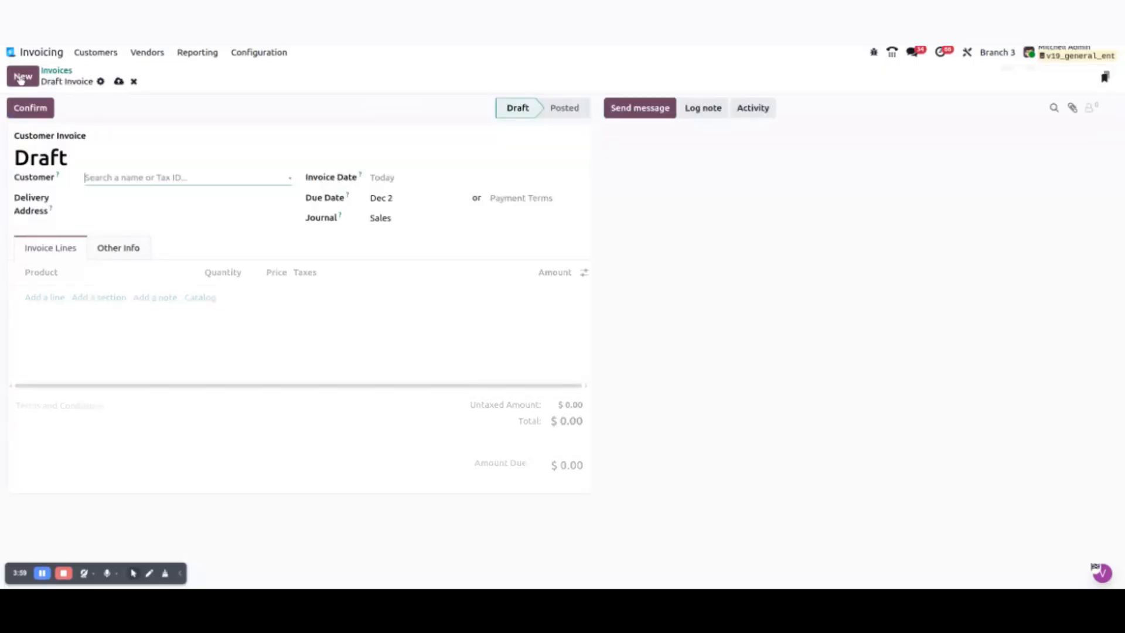
{"action": "left_click", "coordinate": [135, 176]}
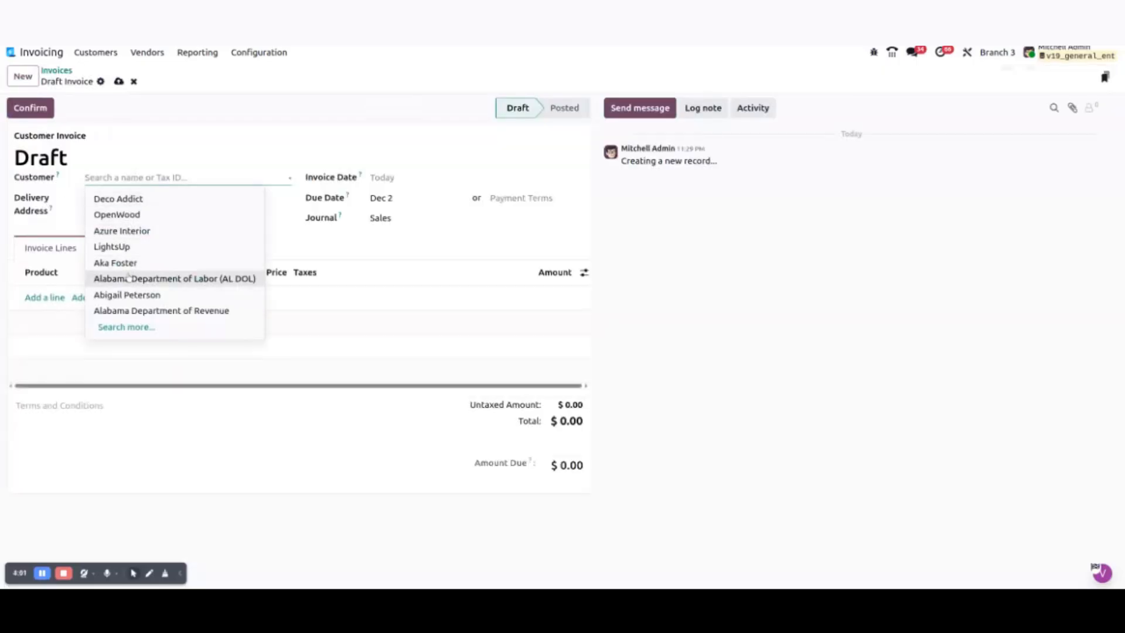
{"action": "left_click", "coordinate": [146, 278]}
{"action": "left_click", "coordinate": [393, 218]}
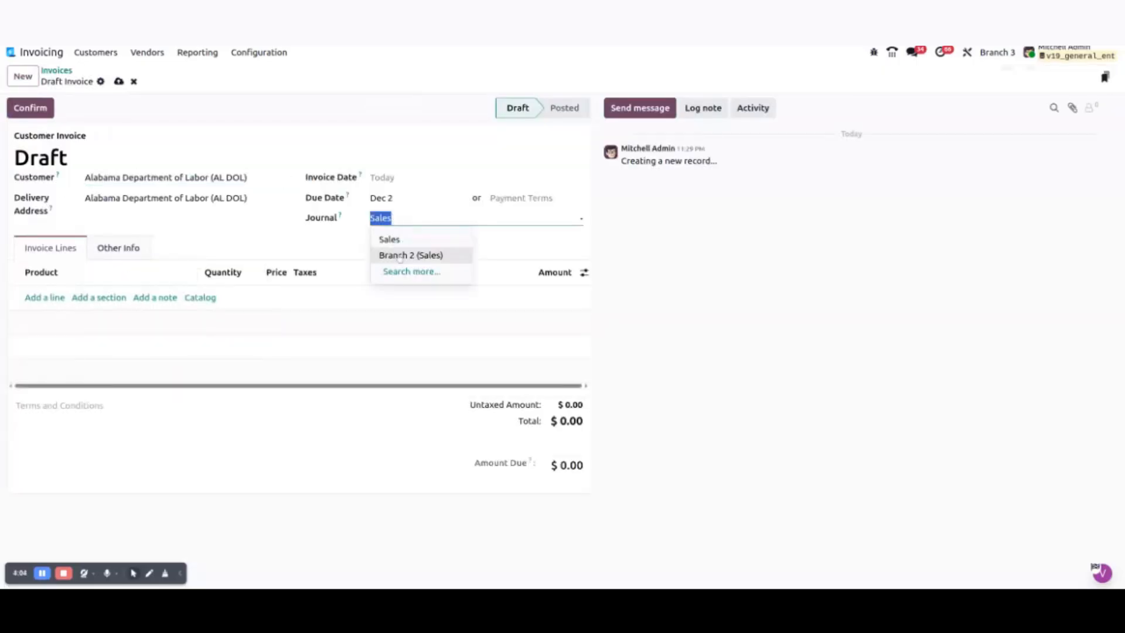
{"action": "left_click", "coordinate": [134, 82]}
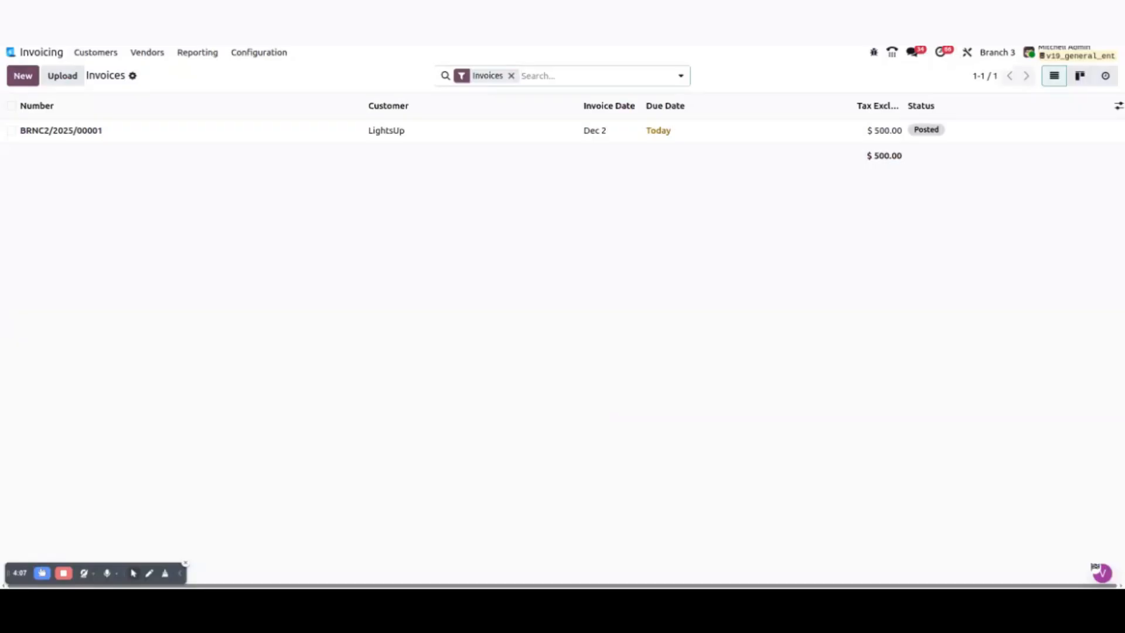
Create a customer invoice in Branch 3 with the Branch 3 (Sales) journal and check its company
{"action": "left_click", "coordinate": [1014, 51]}
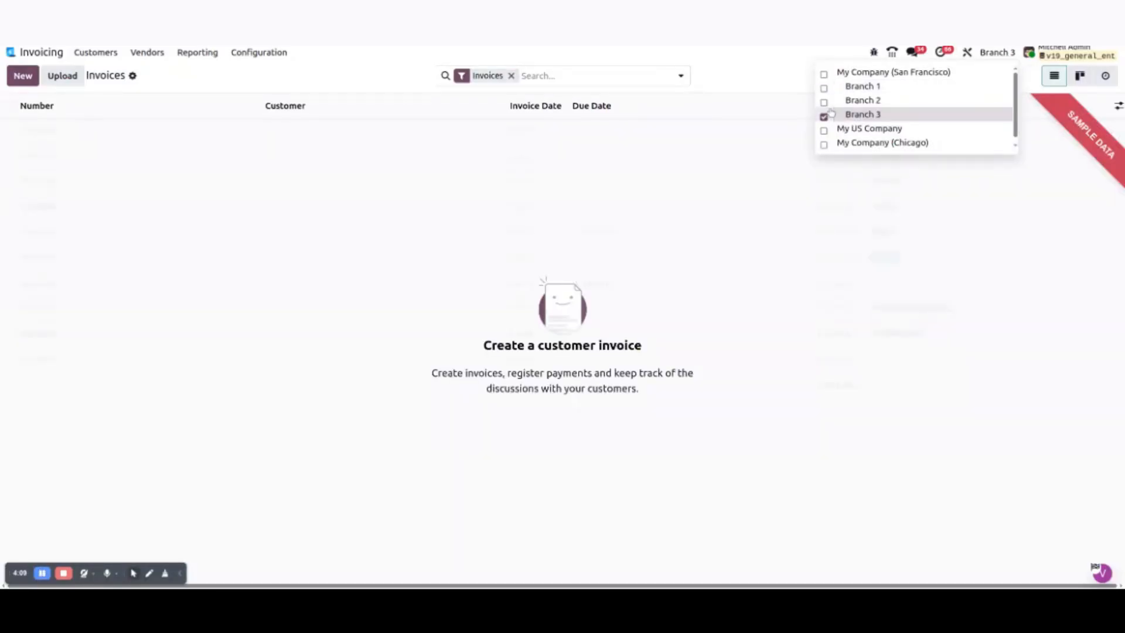
{"action": "left_click", "coordinate": [21, 76]}
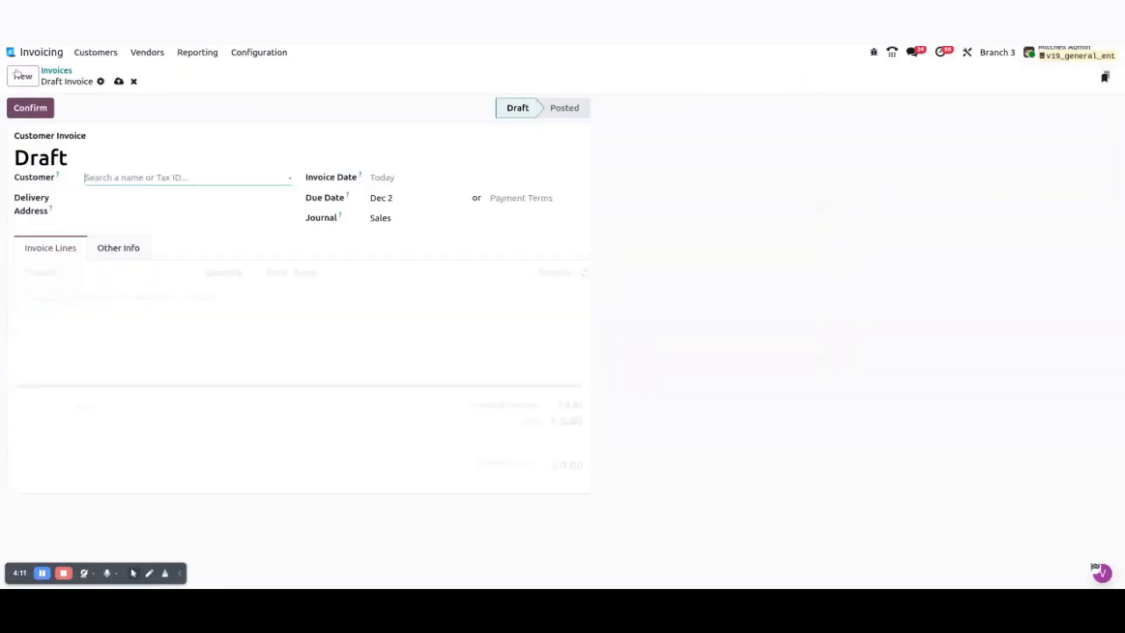
{"action": "left_click", "coordinate": [136, 177]}
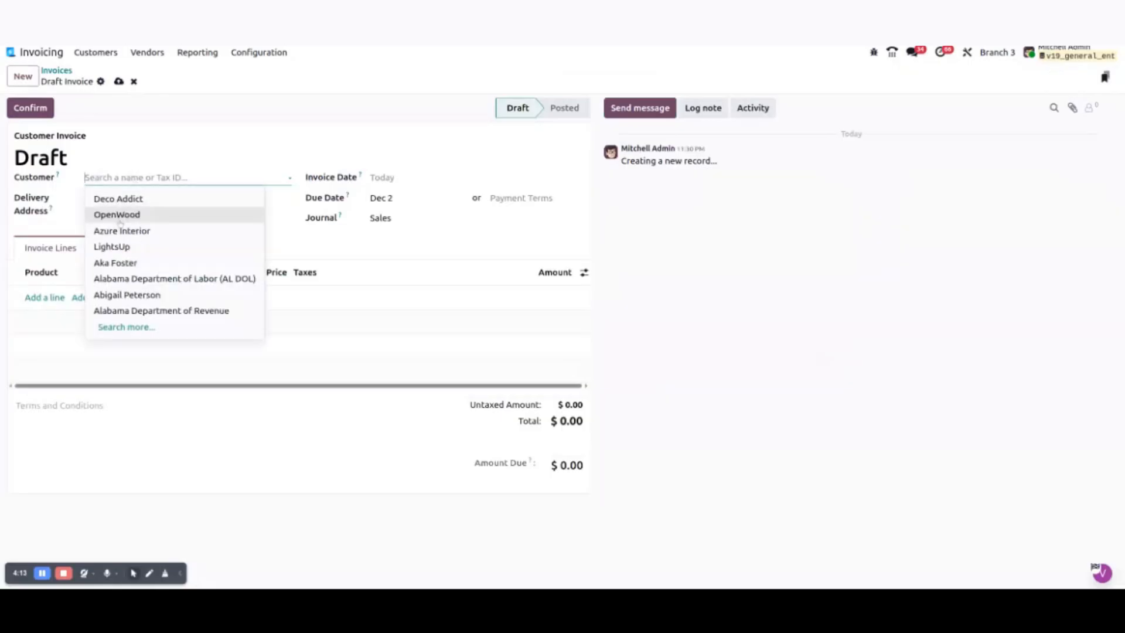
{"action": "left_click", "coordinate": [114, 262]}
{"action": "left_click", "coordinate": [403, 218]}
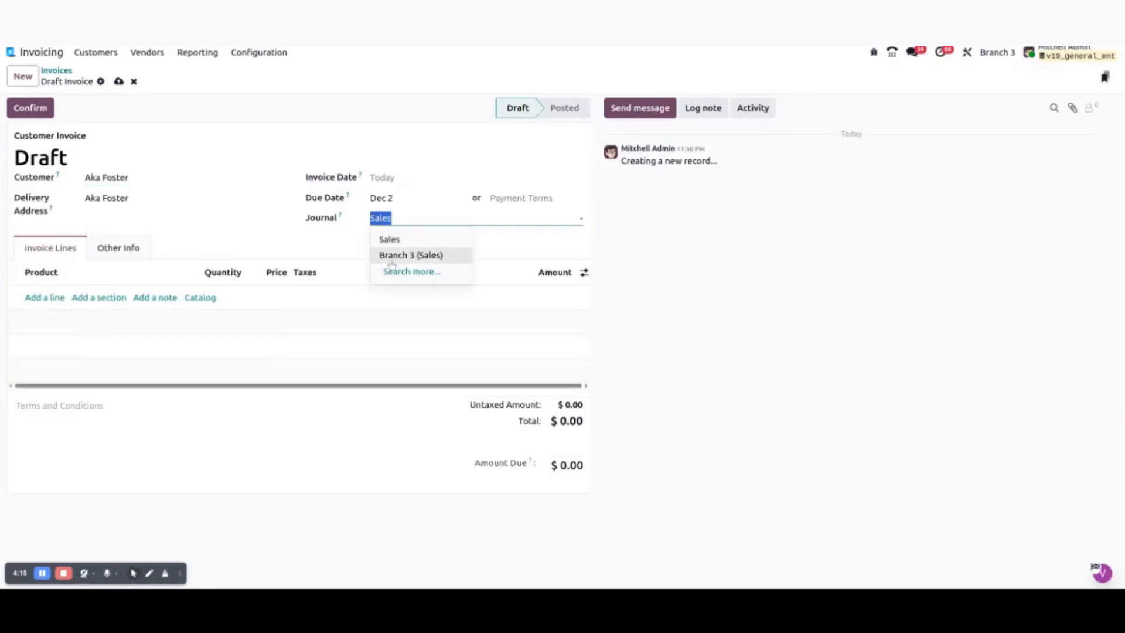
{"action": "left_click", "coordinate": [395, 254]}
{"action": "left_click", "coordinate": [136, 251]}
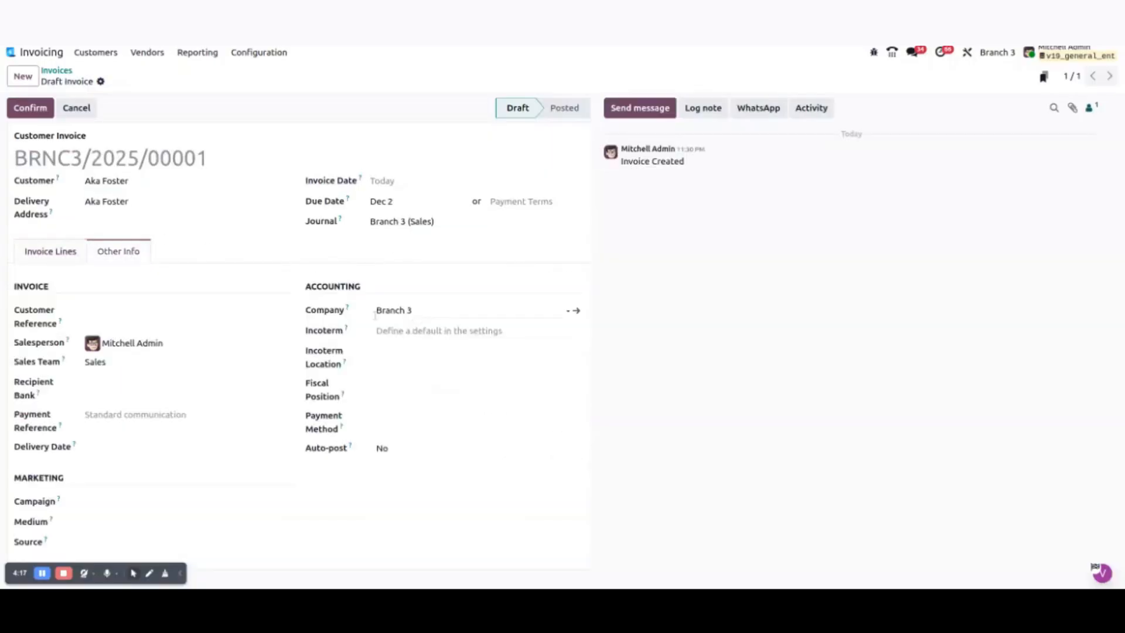
Add a Stool (Gray) line to the Branch 3 invoice, confirm it and check the invoice number
{"action": "left_click", "coordinate": [75, 256]}
{"action": "left_click", "coordinate": [69, 302]}
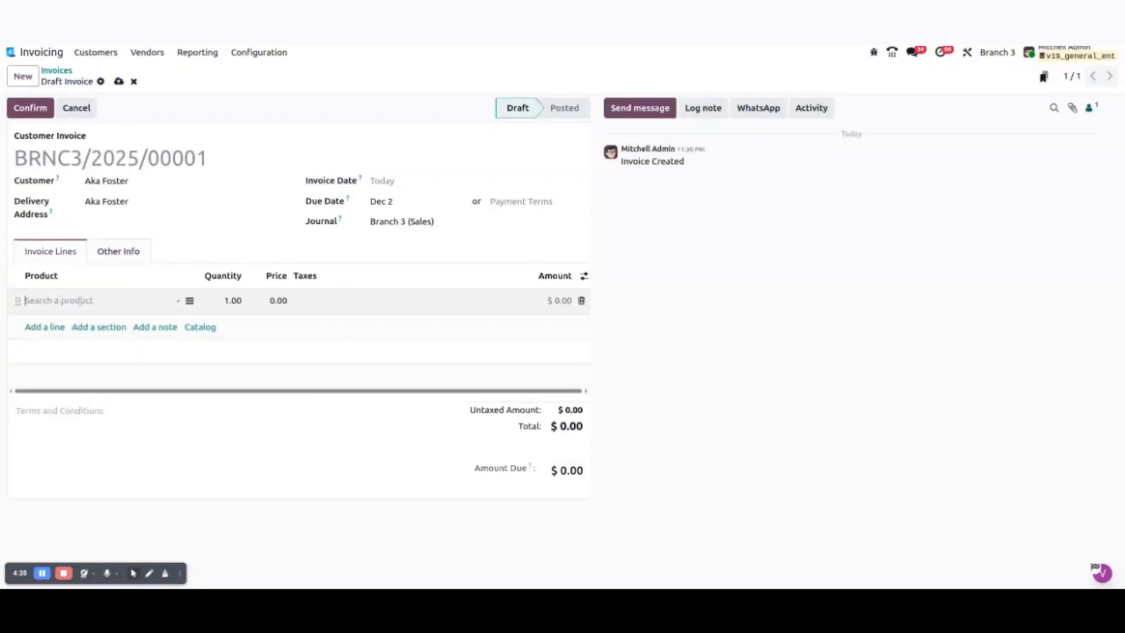
{"action": "left_click", "coordinate": [58, 417]}
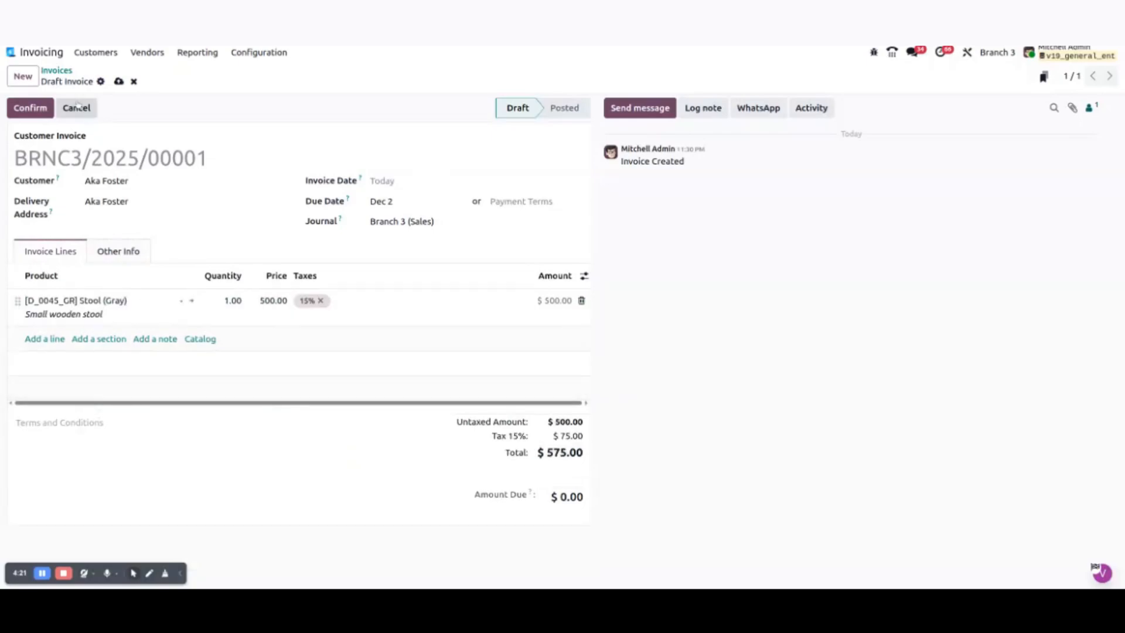
{"action": "left_click", "coordinate": [30, 108]}
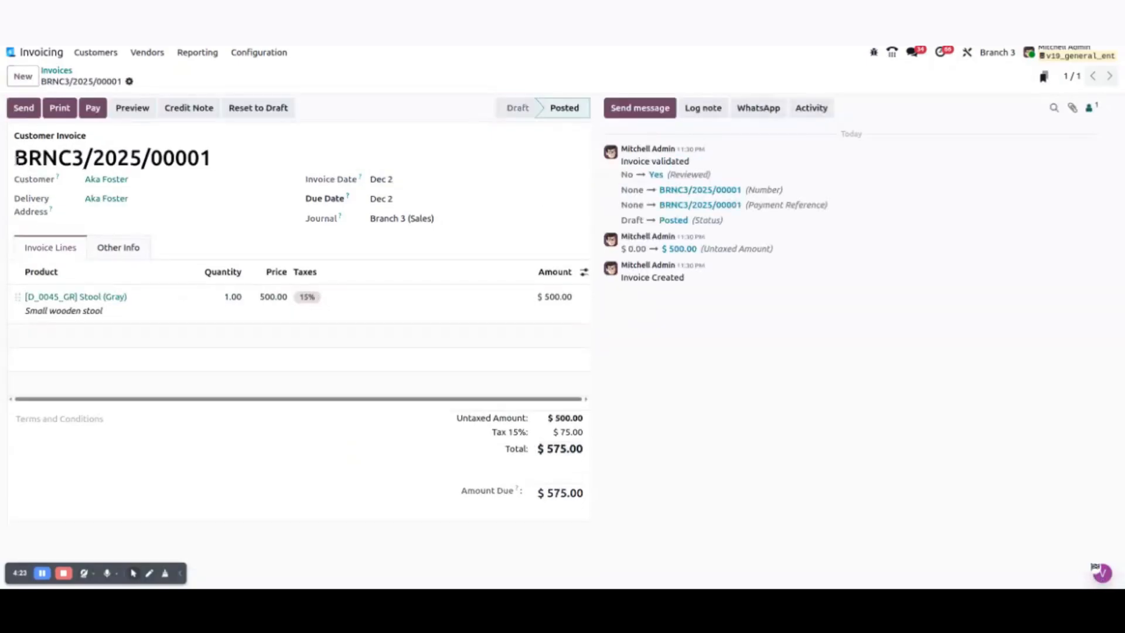
{"action": "left_click_drag", "start_coordinate": [16, 158], "coordinate": [247, 161]}
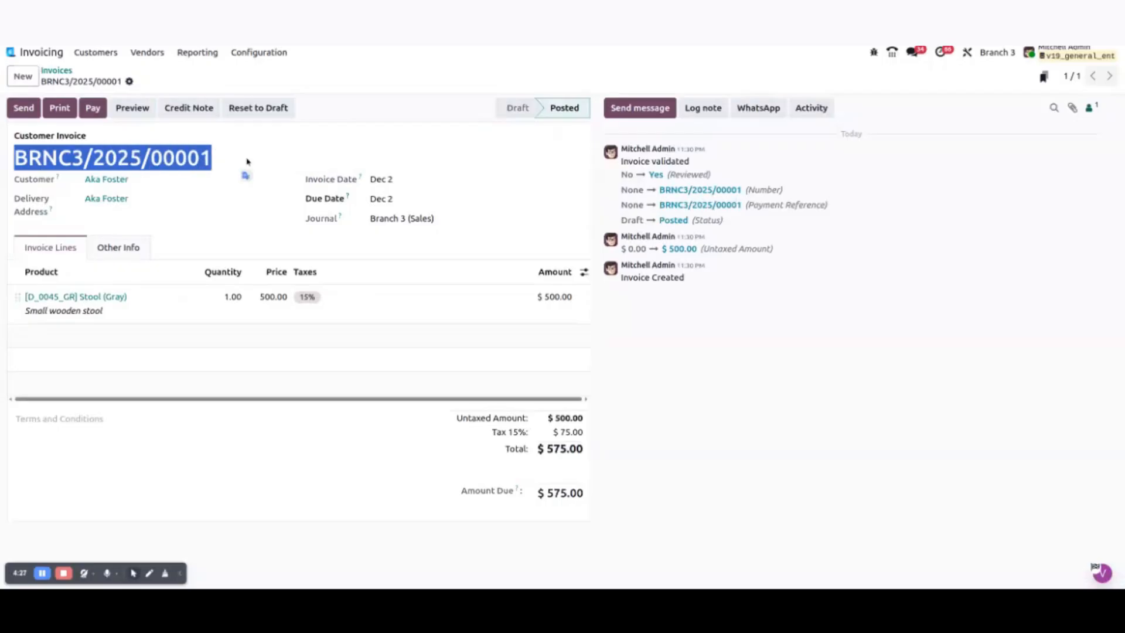
{"action": "left_click", "coordinate": [409, 109]}
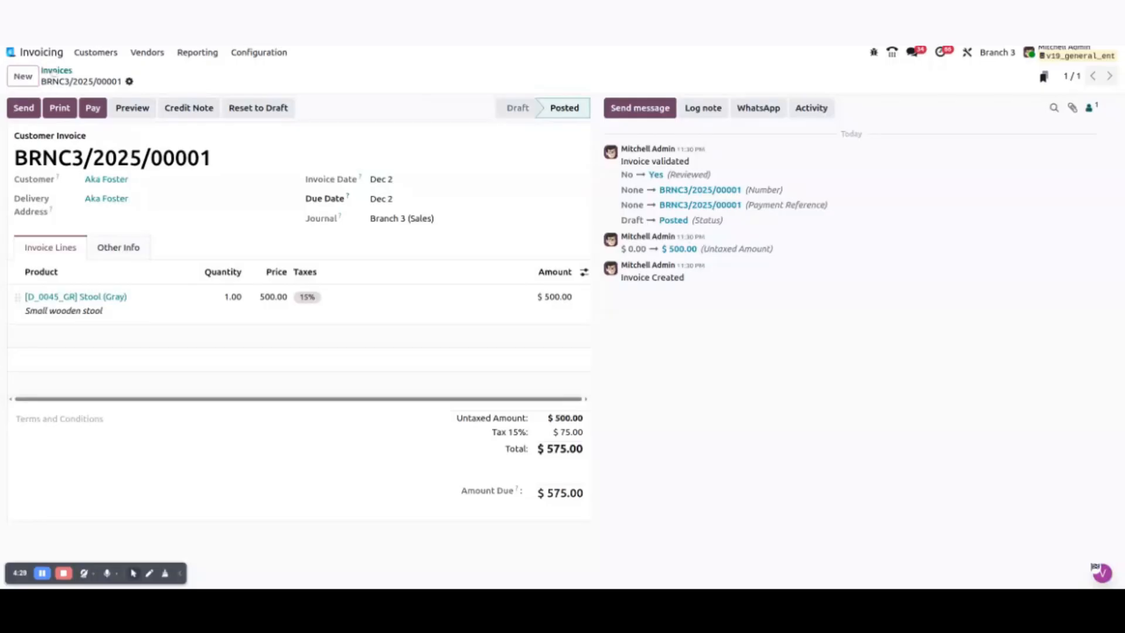
Return to the invoices list and switch the active company to Branch 1
{"action": "left_click", "coordinate": [57, 71]}
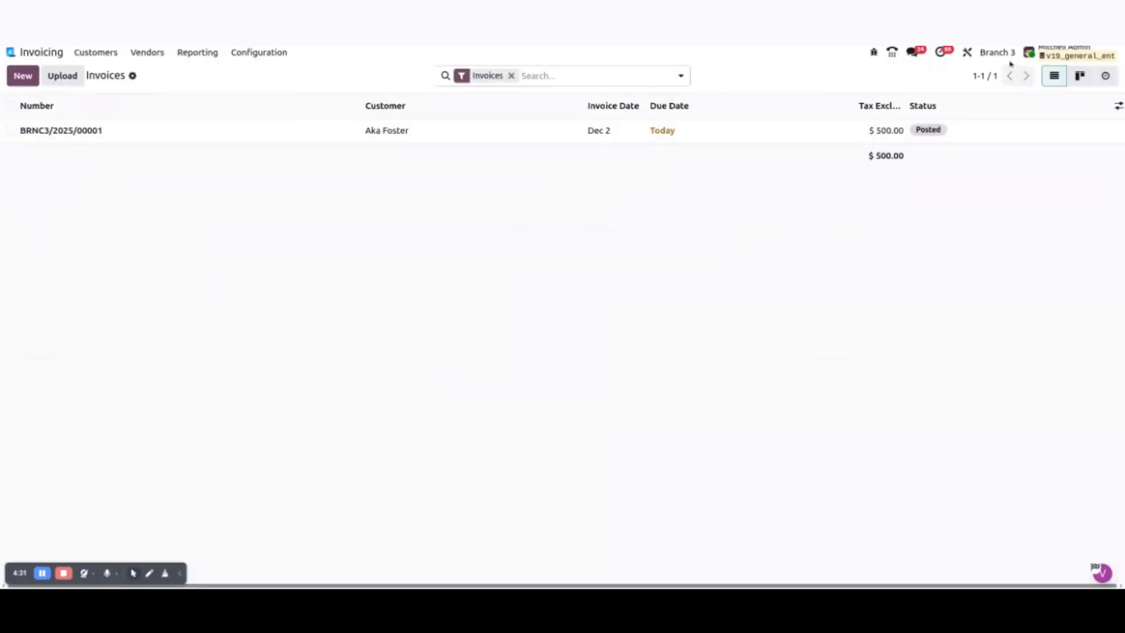
{"action": "left_click", "coordinate": [1007, 61]}
{"action": "left_click", "coordinate": [922, 93]}
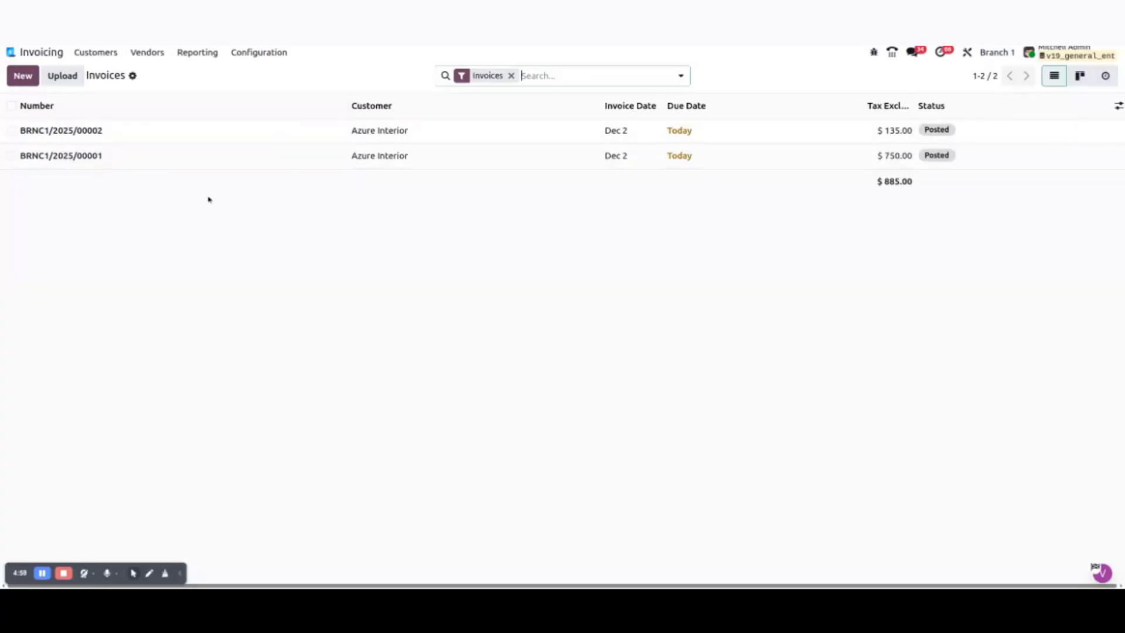
Check the journal choices on a new Branch 1 invoice, discard the draft and review the journals list
{"action": "left_click", "coordinate": [15, 84]}
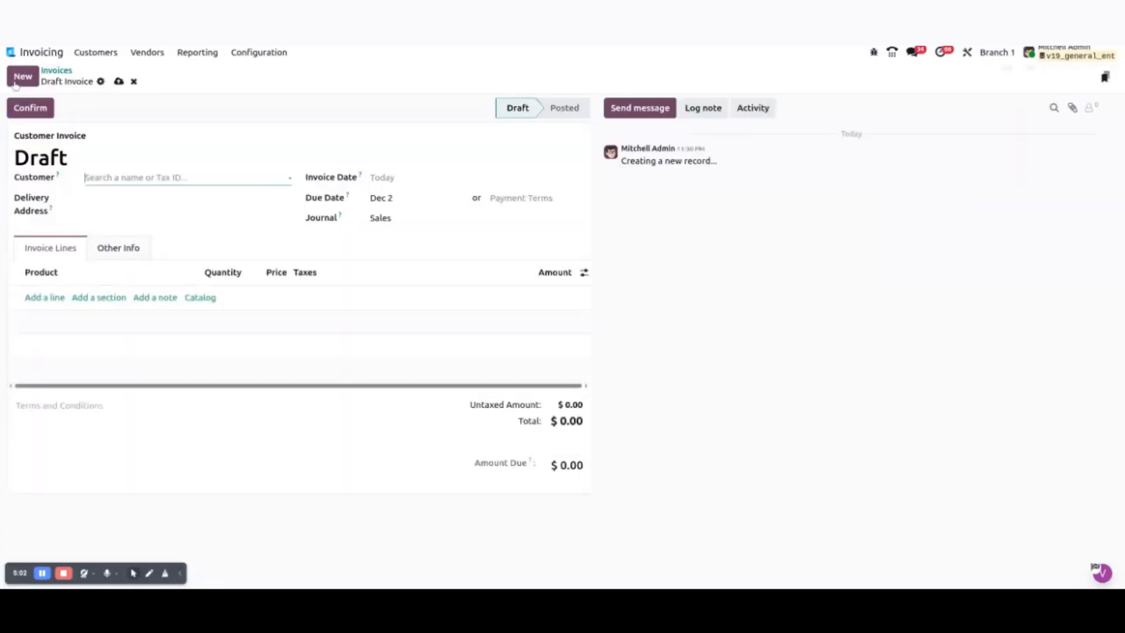
{"action": "left_click", "coordinate": [446, 217]}
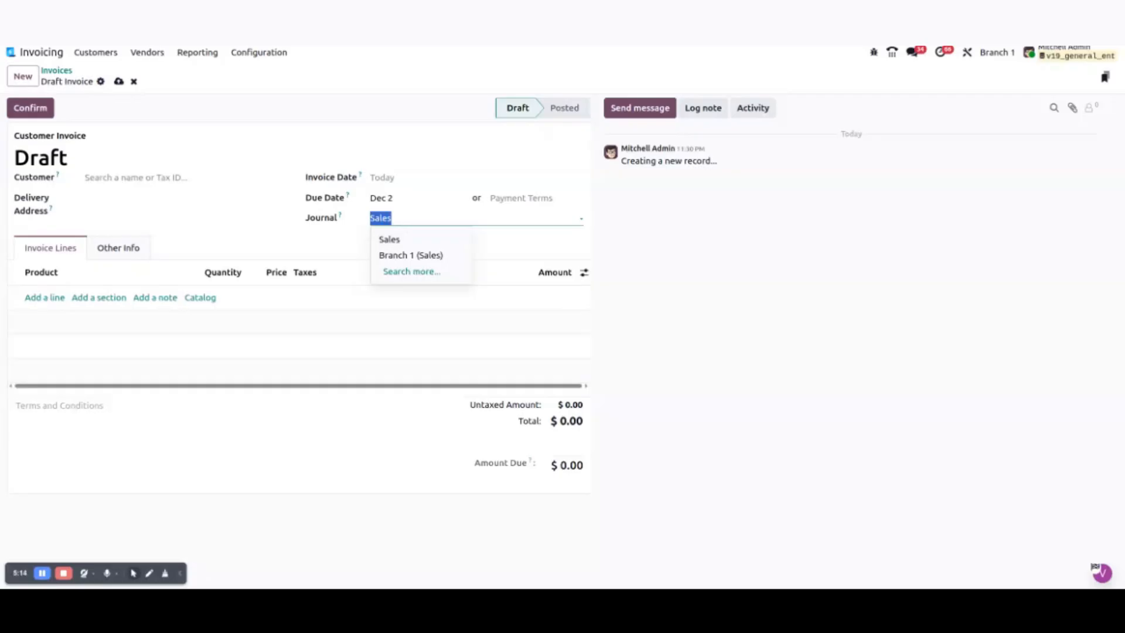
{"action": "left_click", "coordinate": [134, 81]}
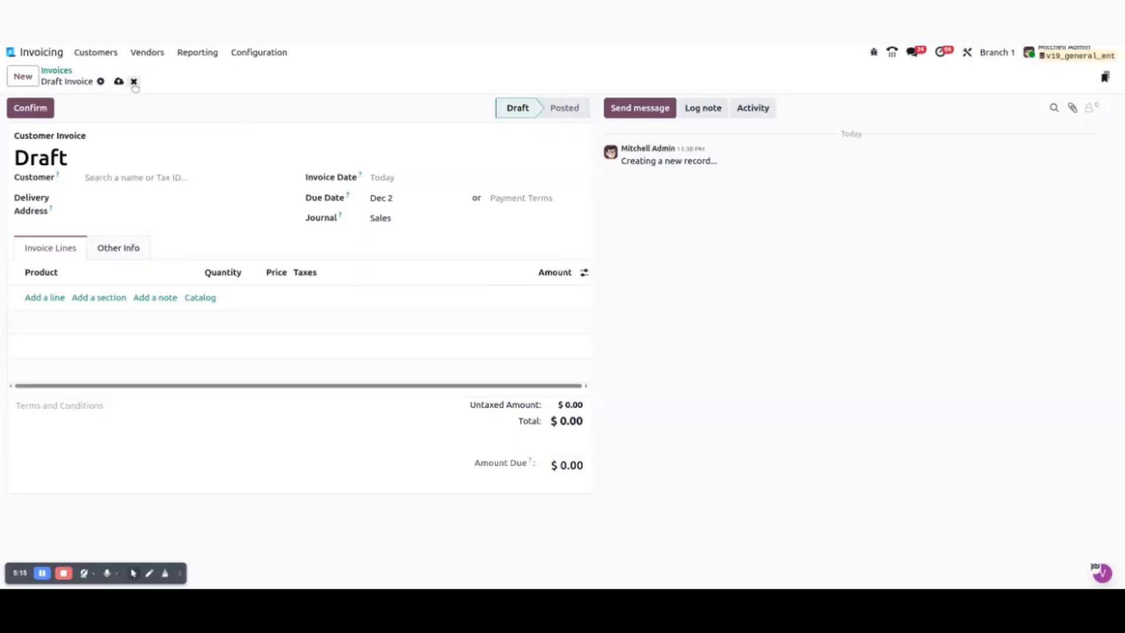
{"action": "left_click", "coordinate": [243, 54]}
{"action": "left_click", "coordinate": [247, 129]}
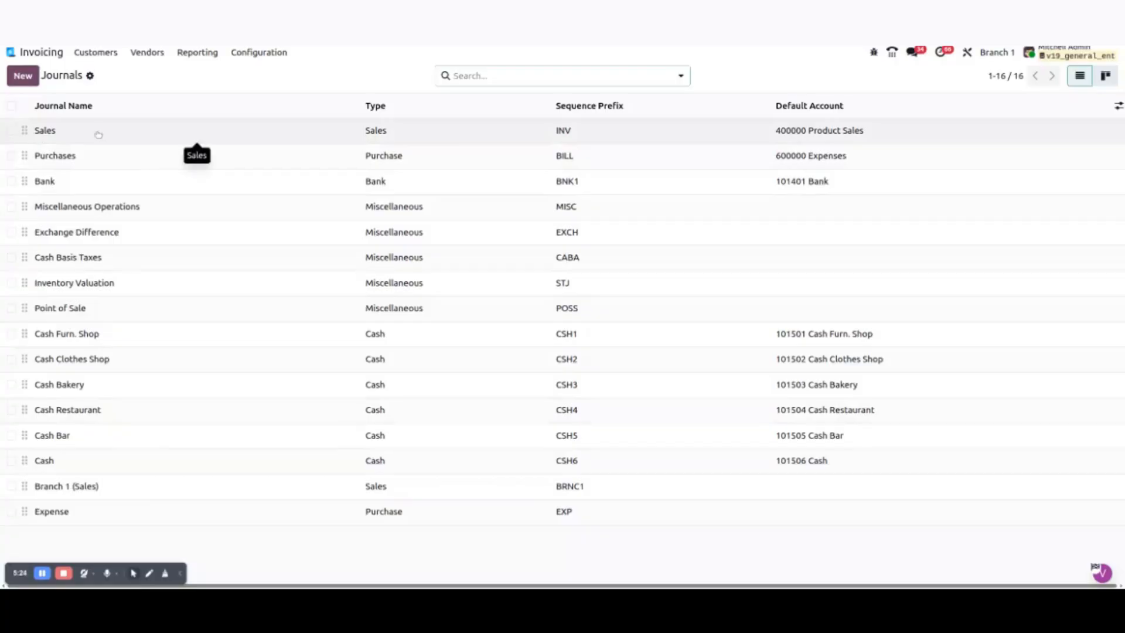
Search the apps and menus for "autom" and open the technical Automation Rules in Settings
{"action": "left_click", "coordinate": [8, 53]}
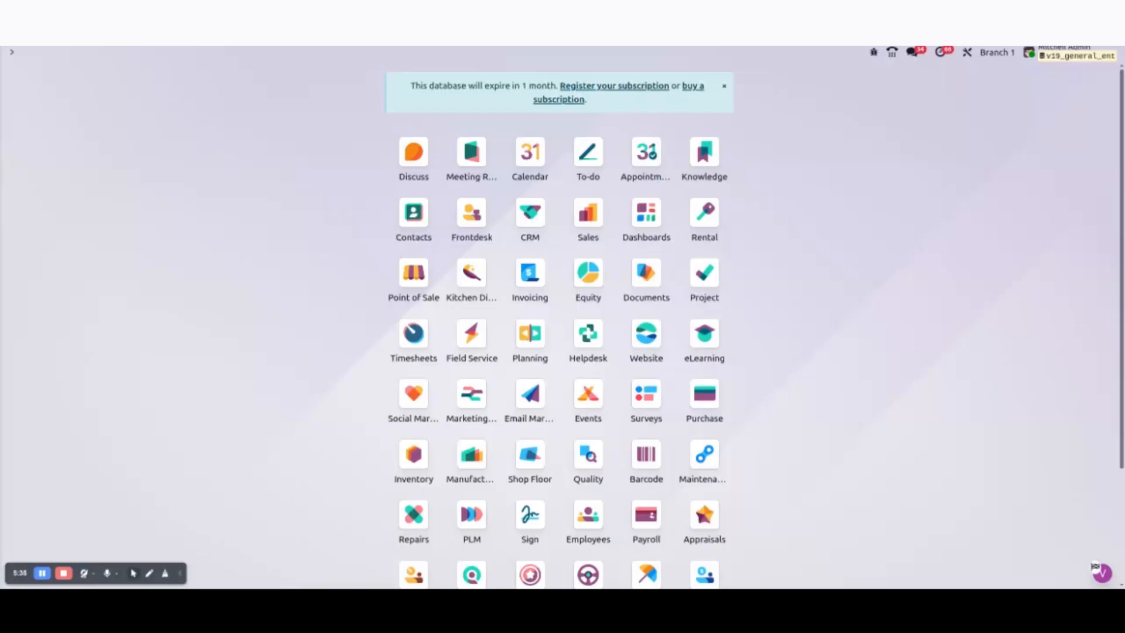
{"action": "type", "text": "a"}
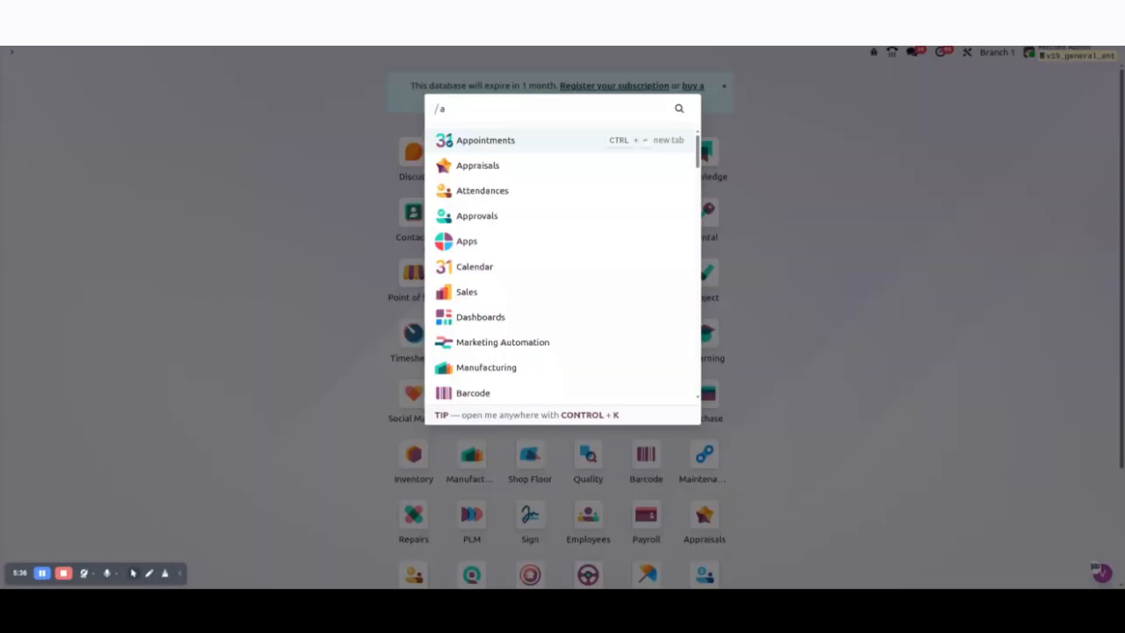
{"action": "type", "text": "tuom"}
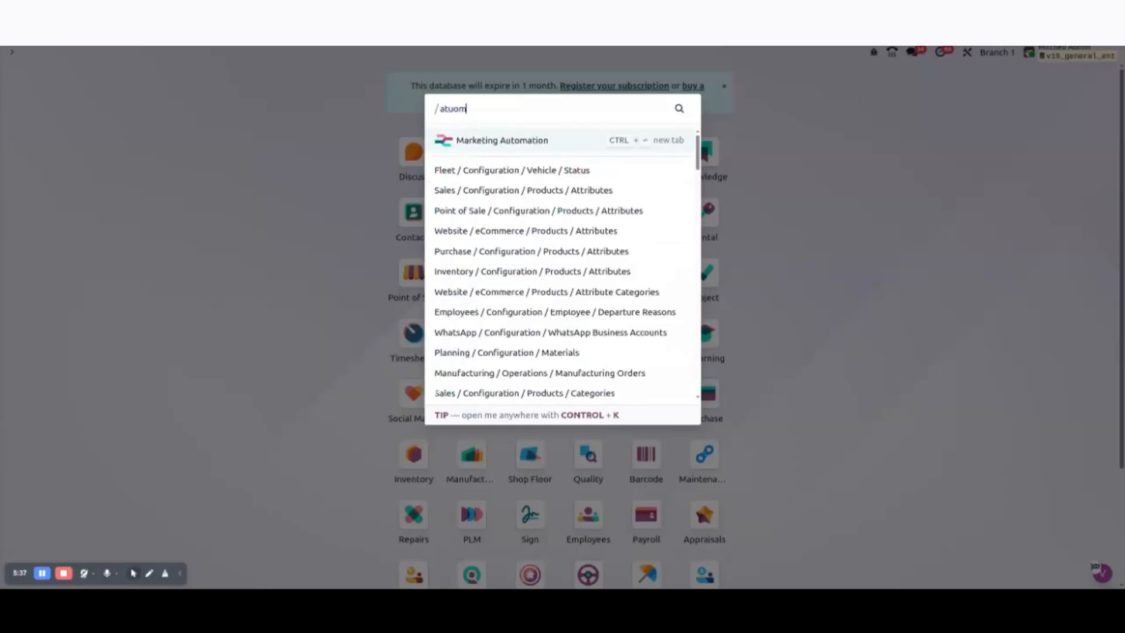
{"action": "key", "text": "BackSpace"}
{"action": "key", "text": "BackSpace"}
{"action": "key", "text": "BackSpace"}
{"action": "key", "text": "BackSpace"}
{"action": "type", "text": "utom"}
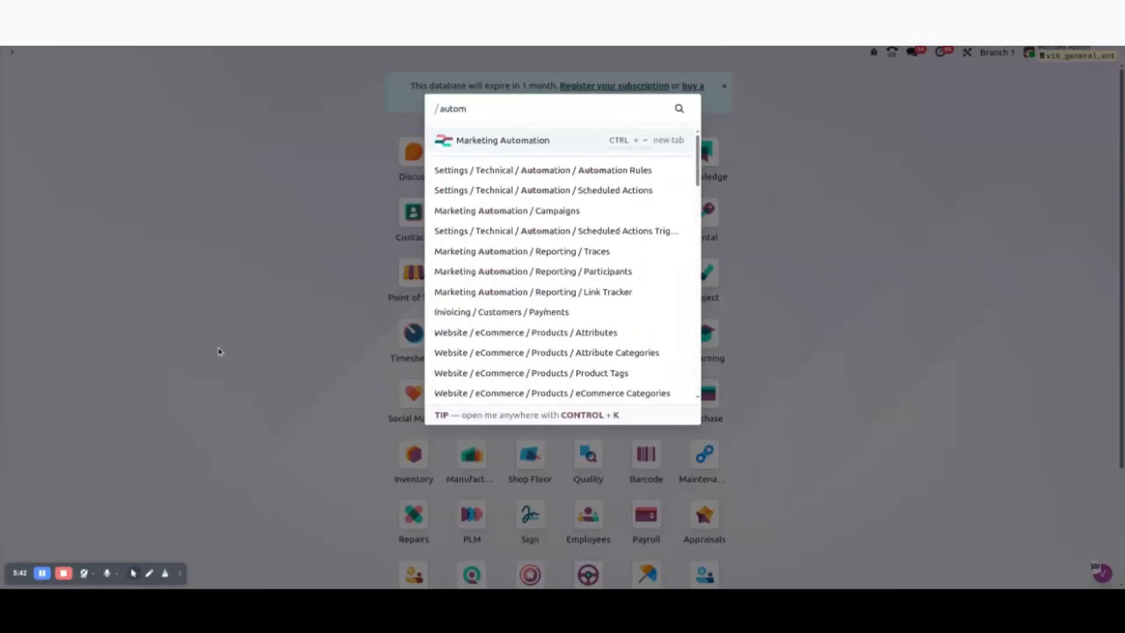
{"action": "left_click", "coordinate": [528, 170]}
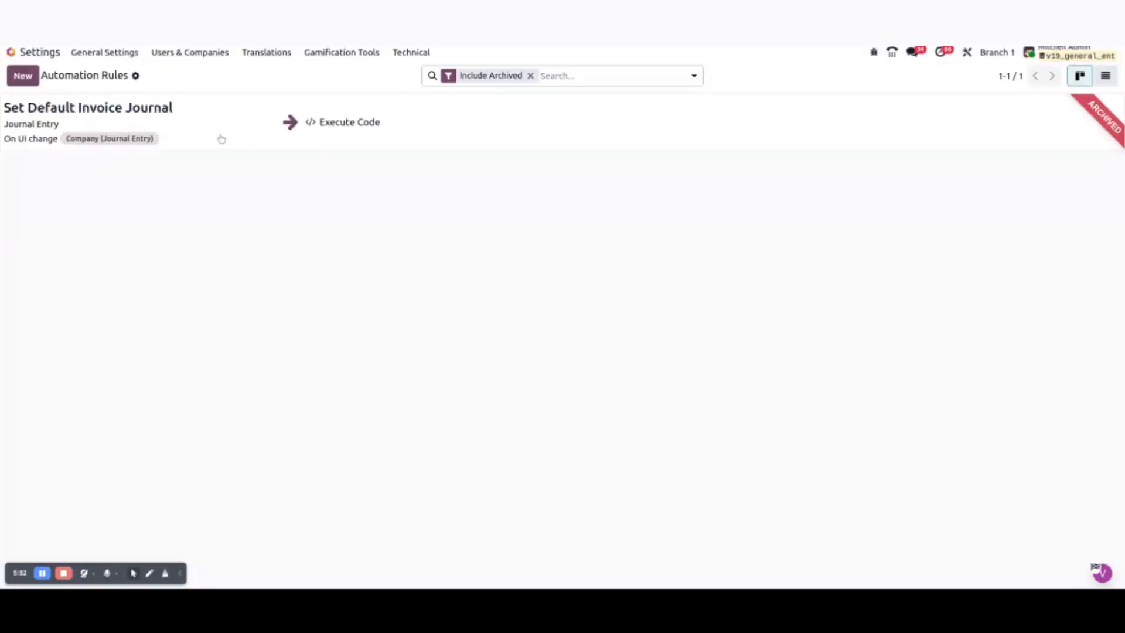
Open the Set Default Invoice Journal automation rule and unarchive it
{"action": "left_click", "coordinate": [220, 138]}
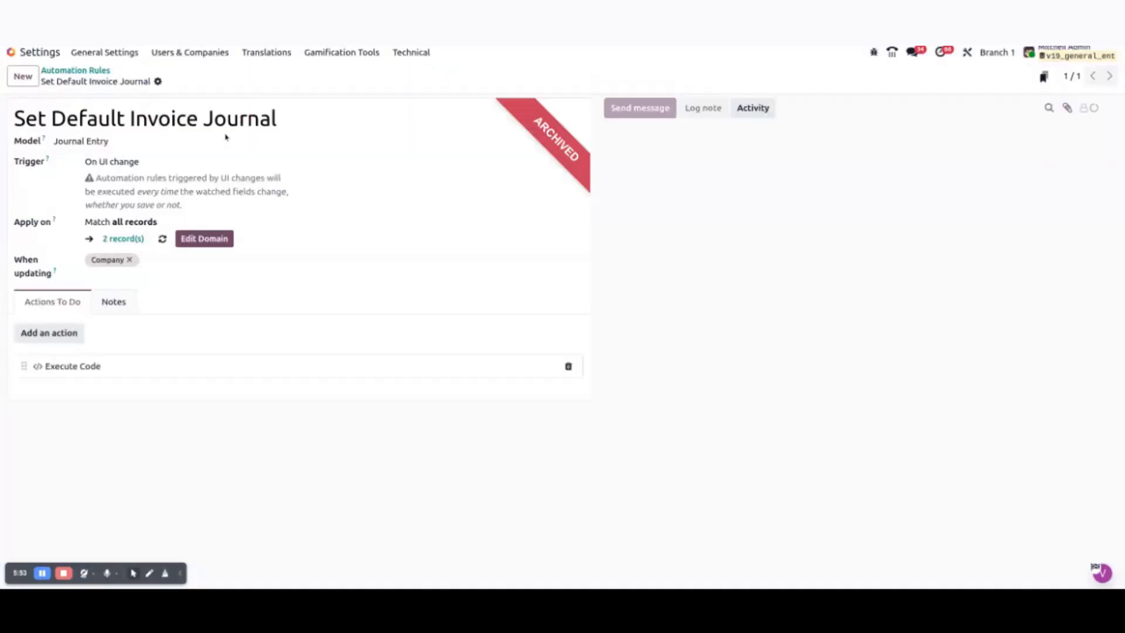
{"action": "left_click", "coordinate": [158, 81]}
{"action": "left_click", "coordinate": [164, 138]}
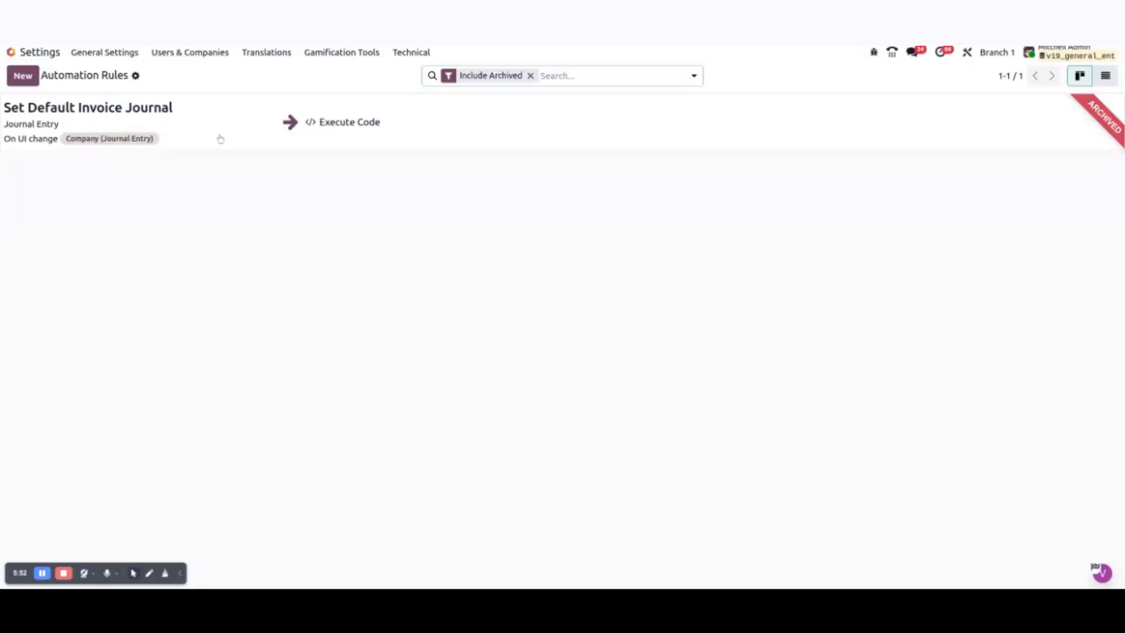
{"action": "left_click", "coordinate": [222, 137]}
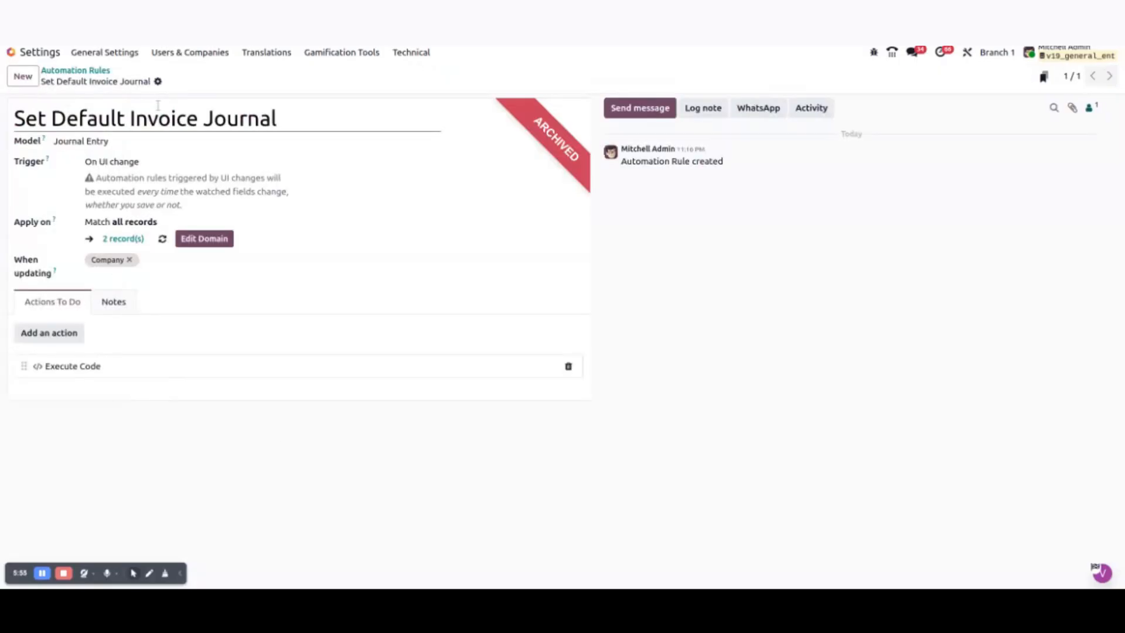
{"action": "left_click", "coordinate": [158, 81]}
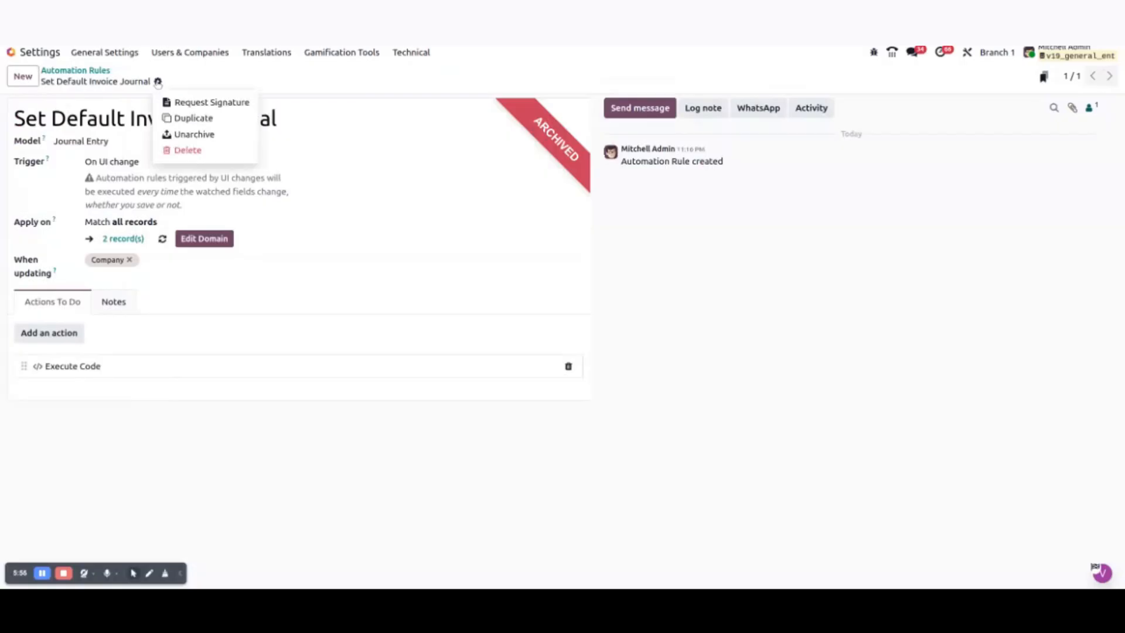
{"action": "left_click", "coordinate": [166, 135]}
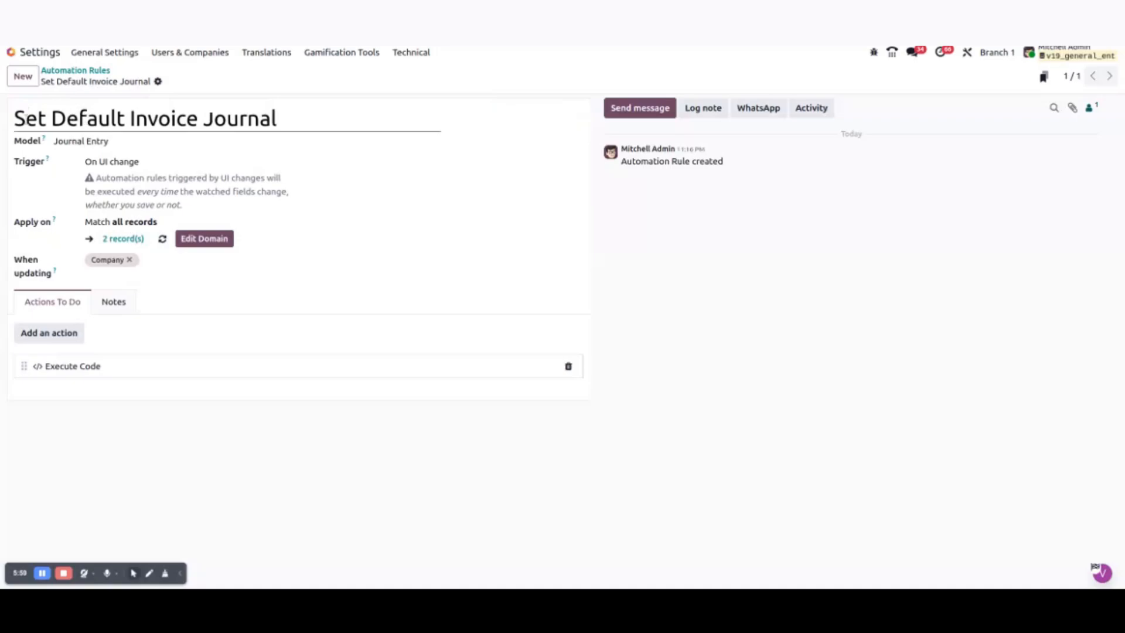
Review the automation rule's name, model and trigger settings without changing them
{"action": "left_click", "coordinate": [26, 117]}
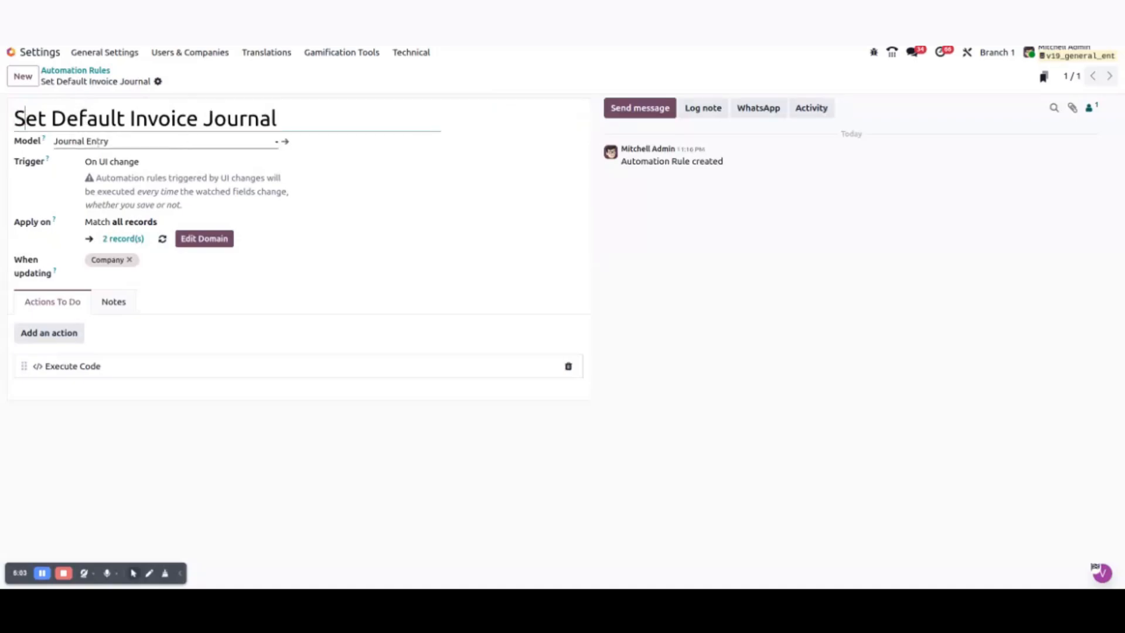
{"action": "left_click", "coordinate": [98, 142]}
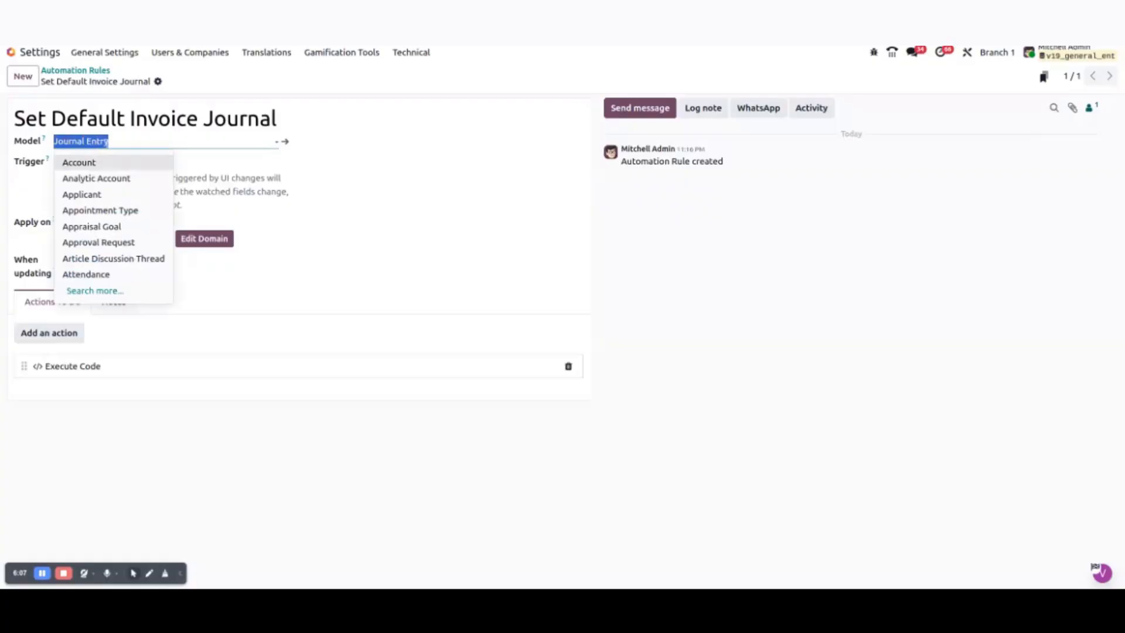
{"action": "left_click", "coordinate": [107, 143]}
{"action": "left_click", "coordinate": [97, 161]}
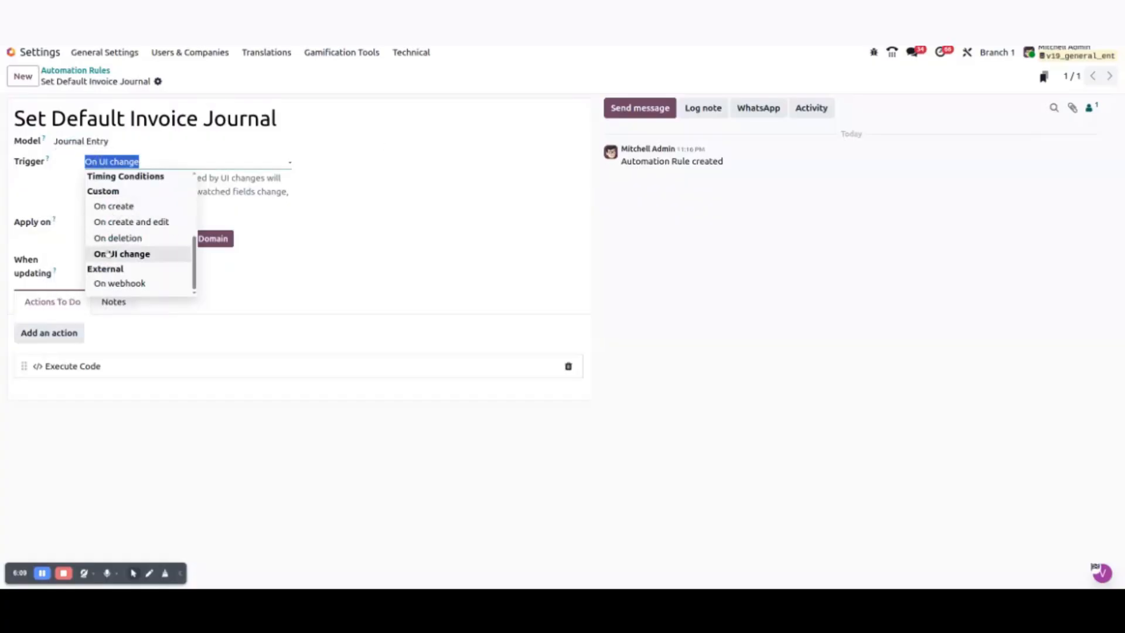
{"action": "left_click", "coordinate": [430, 232]}
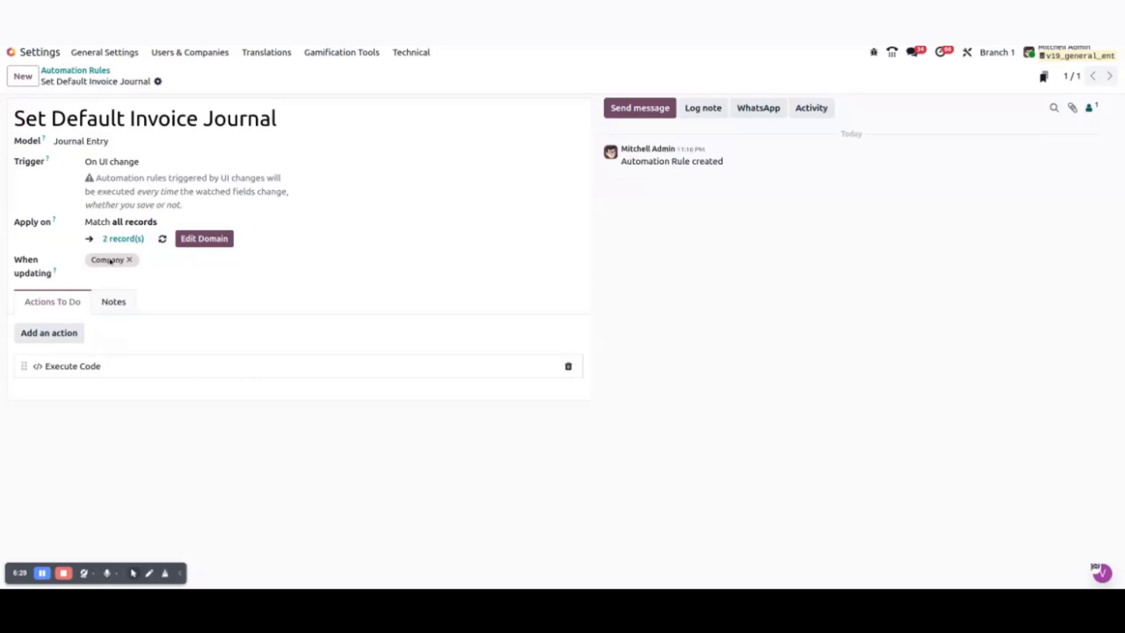
Open the rule's Execute Code action and examine the code lines that handle the out_invoice and in_invoice move types
{"action": "left_click", "coordinate": [108, 368]}
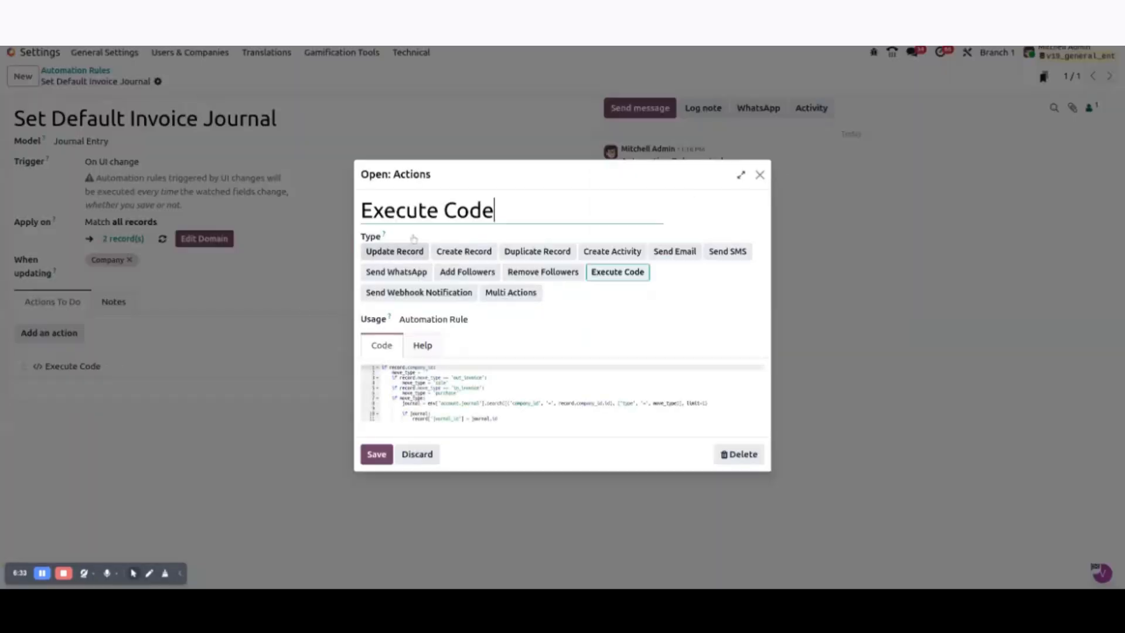
{"action": "left_click_drag", "start_coordinate": [382, 378], "coordinate": [472, 394]}
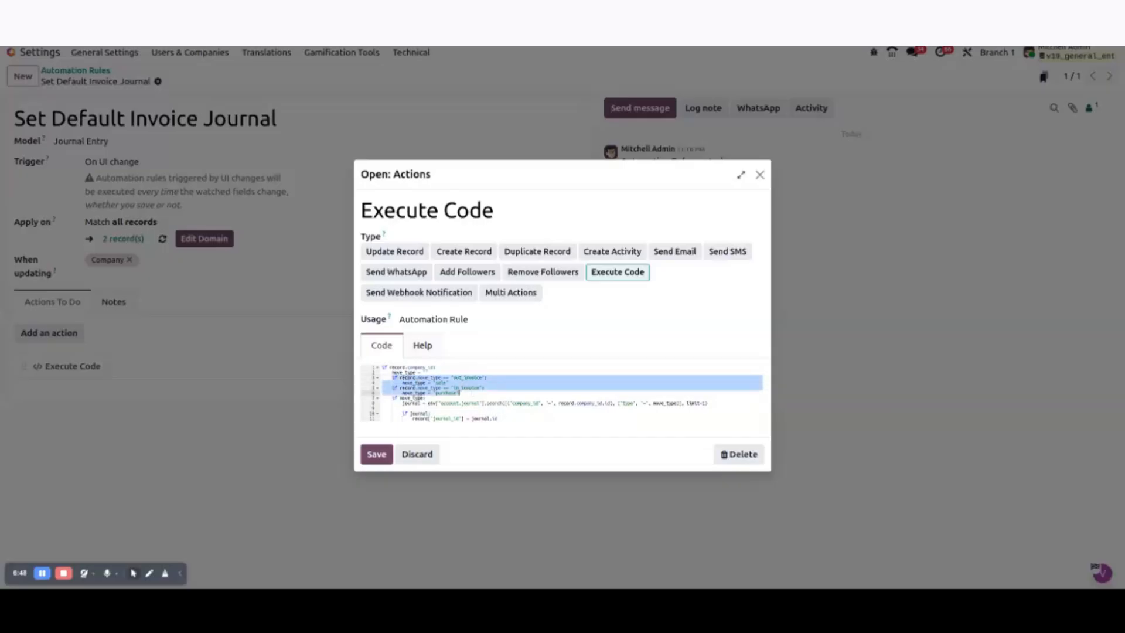
{"action": "key", "text": "ctrl+a"}
{"action": "left_click", "coordinate": [486, 394]}
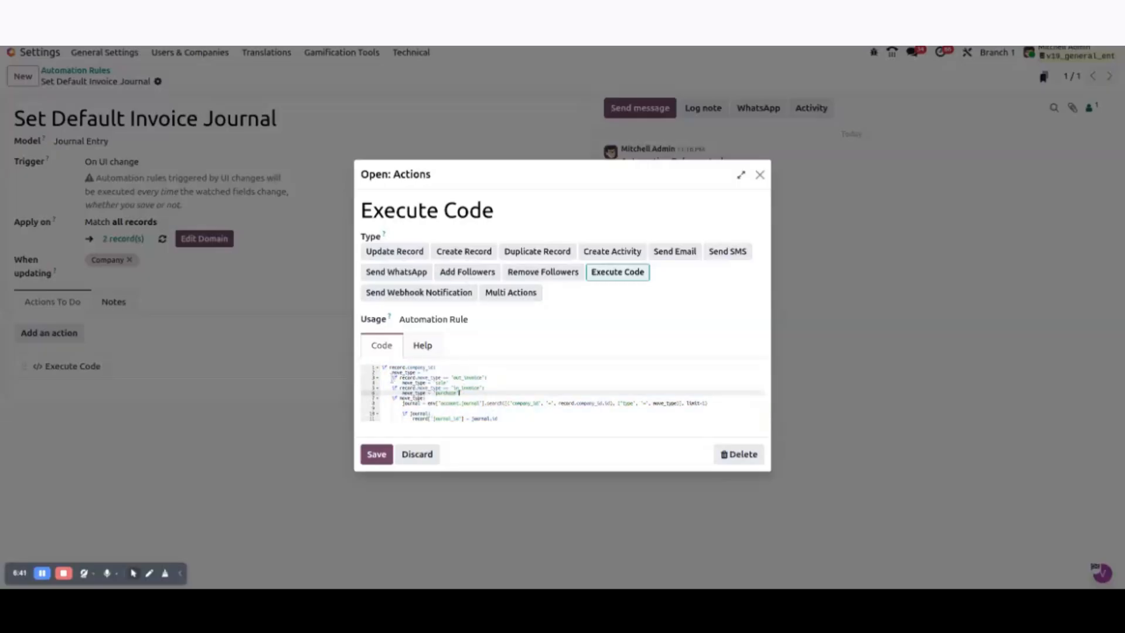
{"action": "left_click_drag", "start_coordinate": [383, 378], "coordinate": [471, 394]}
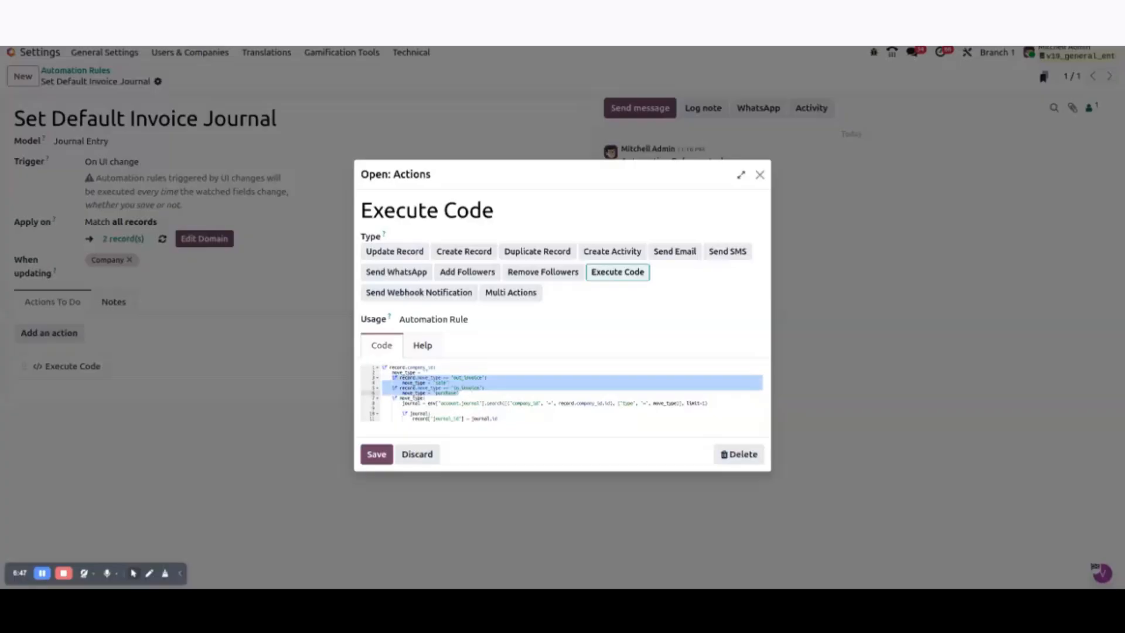
{"action": "left_click", "coordinate": [472, 394]}
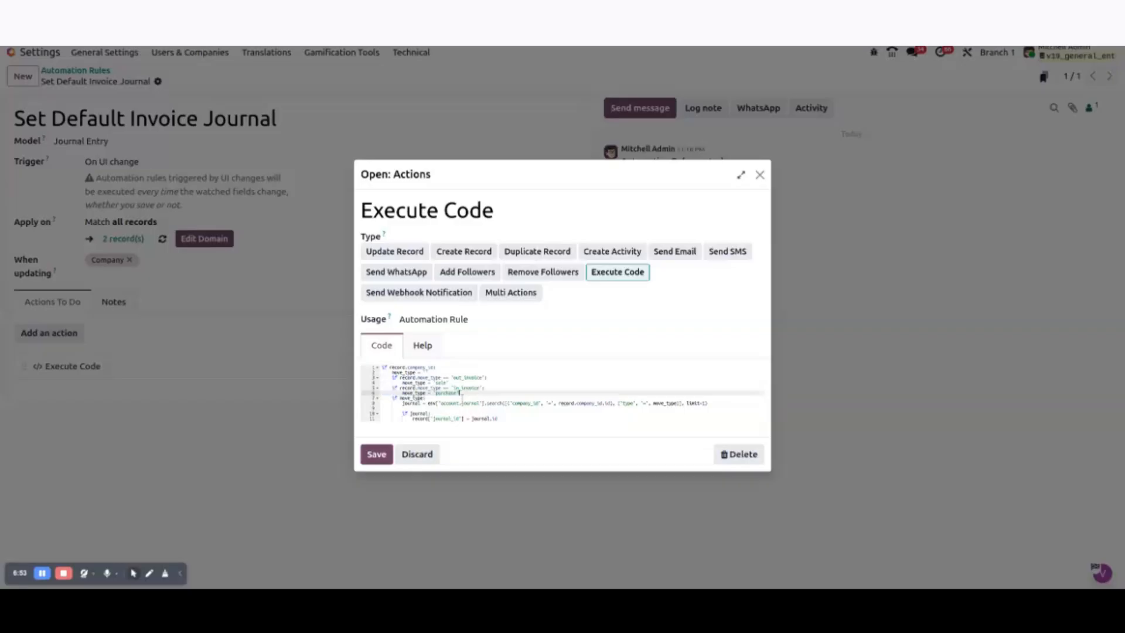
Examine the code lines that assign the sale and purchase types and search for the journal, and close the action unchanged
{"action": "left_click", "coordinate": [403, 378]}
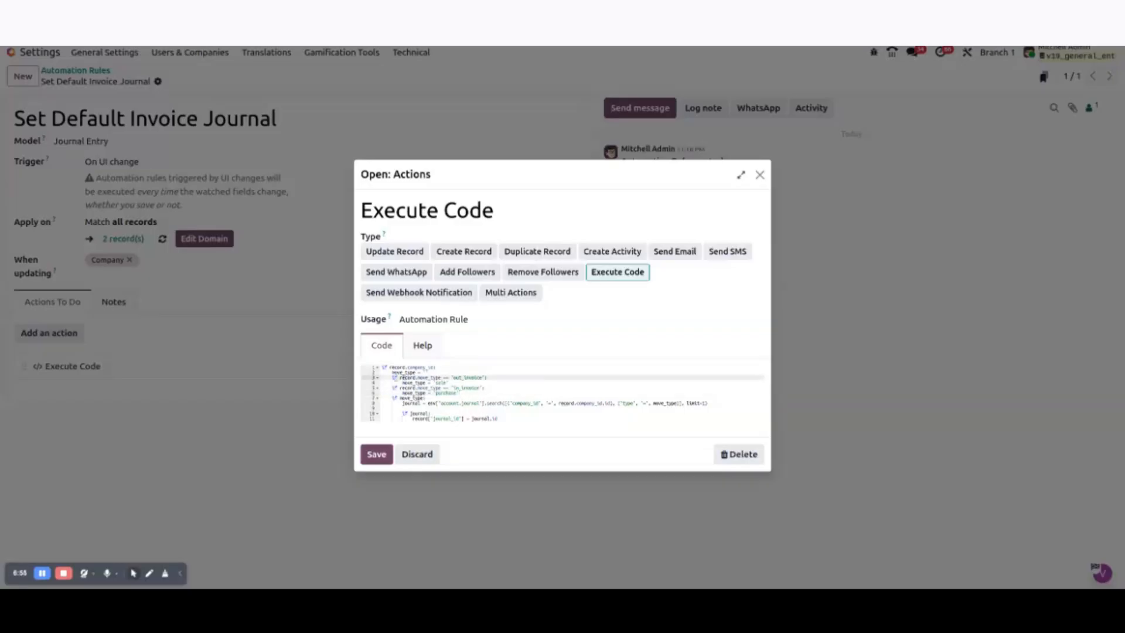
{"action": "left_click_drag", "start_coordinate": [390, 378], "coordinate": [463, 393]}
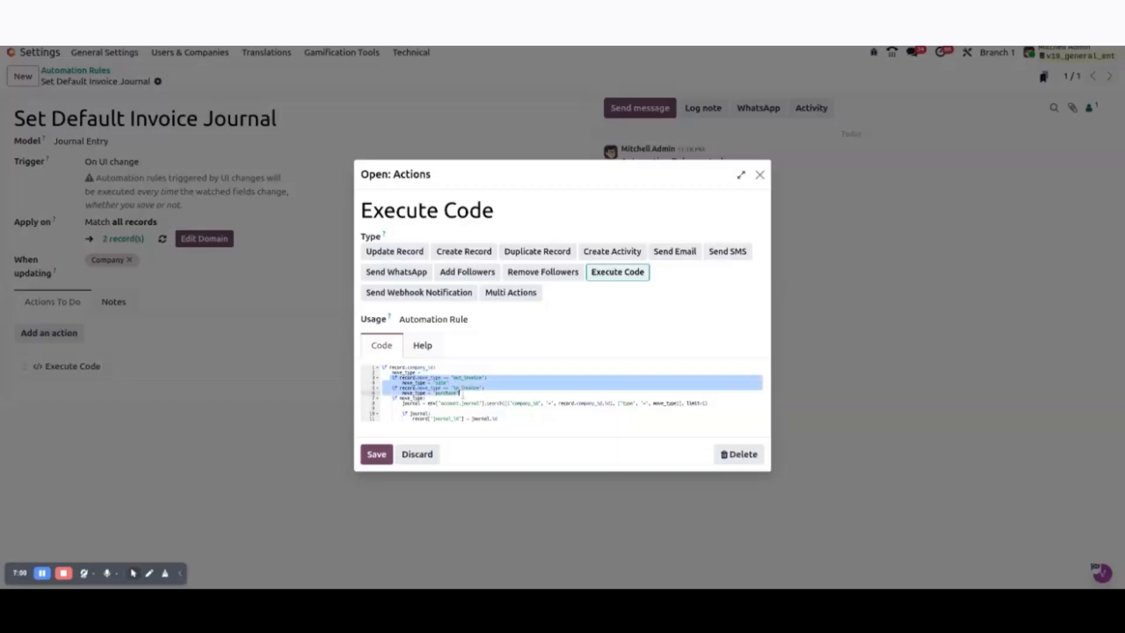
{"action": "left_click", "coordinate": [462, 393]}
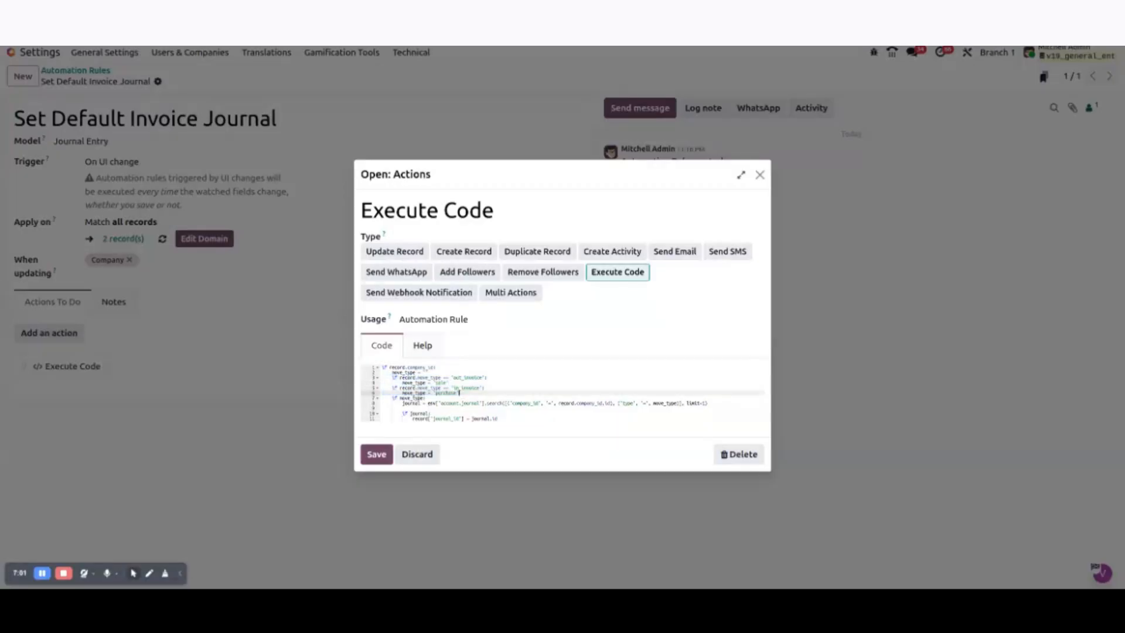
{"action": "left_click", "coordinate": [441, 383]}
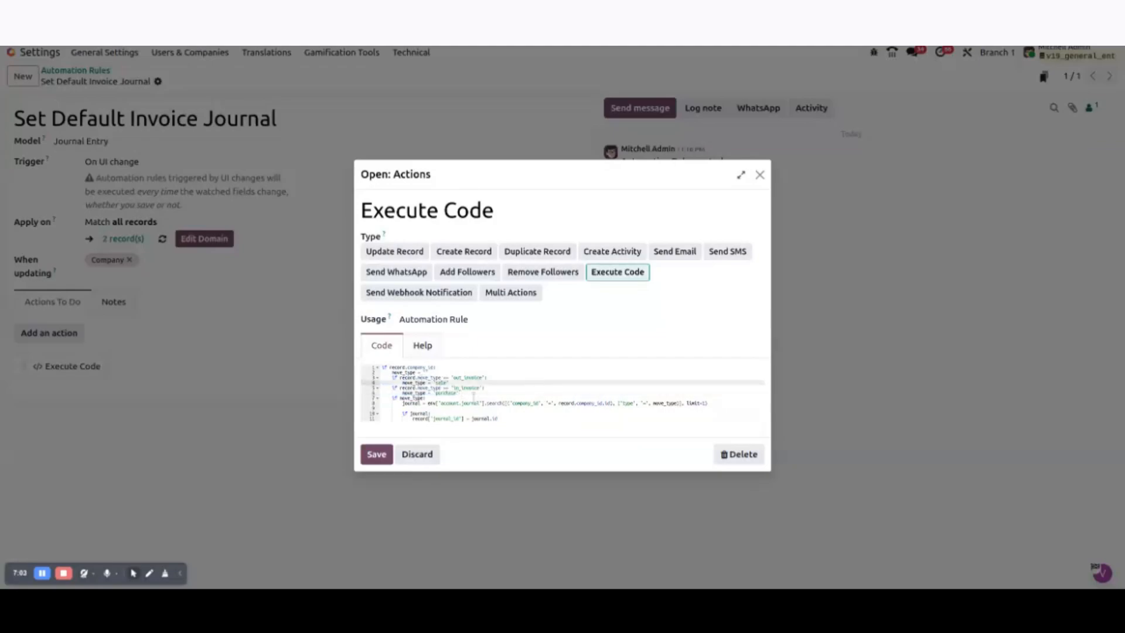
{"action": "left_click", "coordinate": [473, 395]}
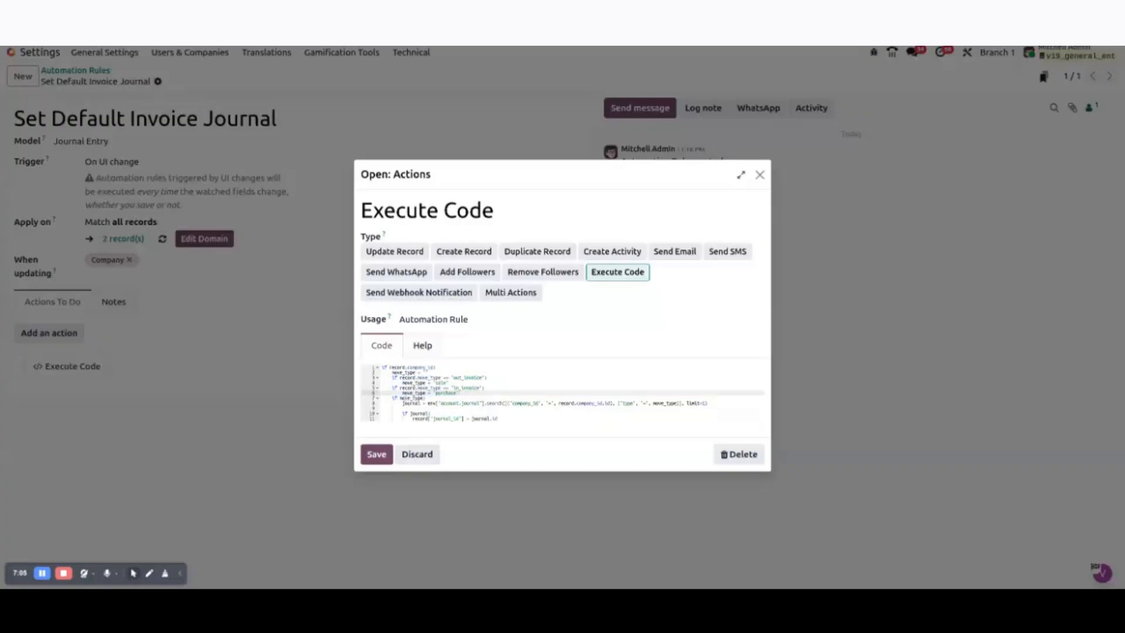
{"action": "left_click", "coordinate": [505, 415]}
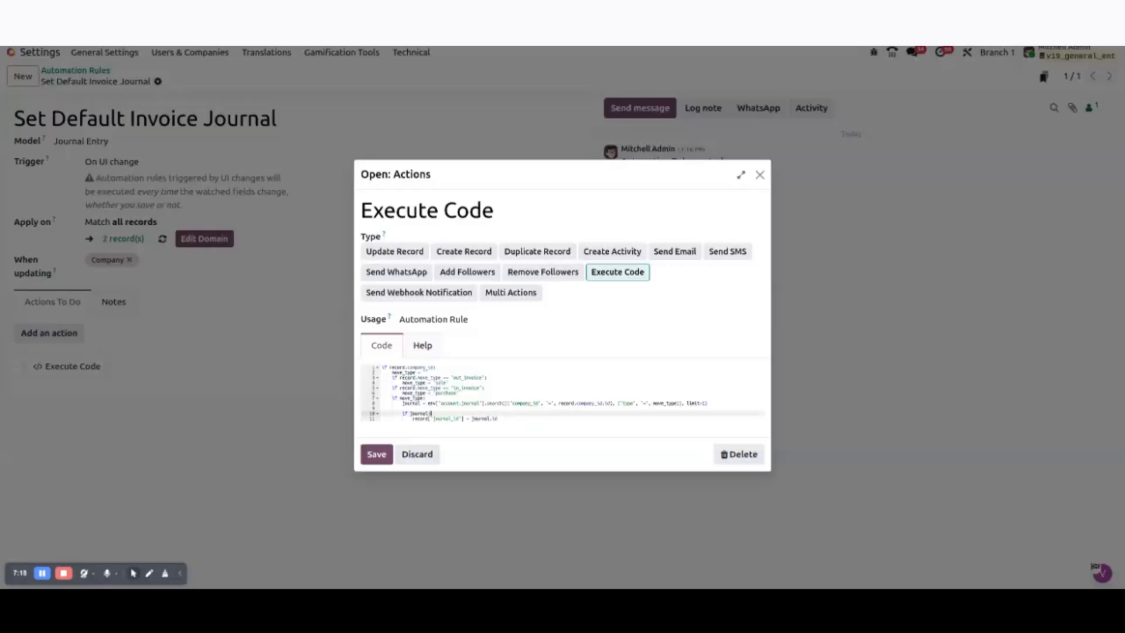
{"action": "left_click", "coordinate": [760, 175]}
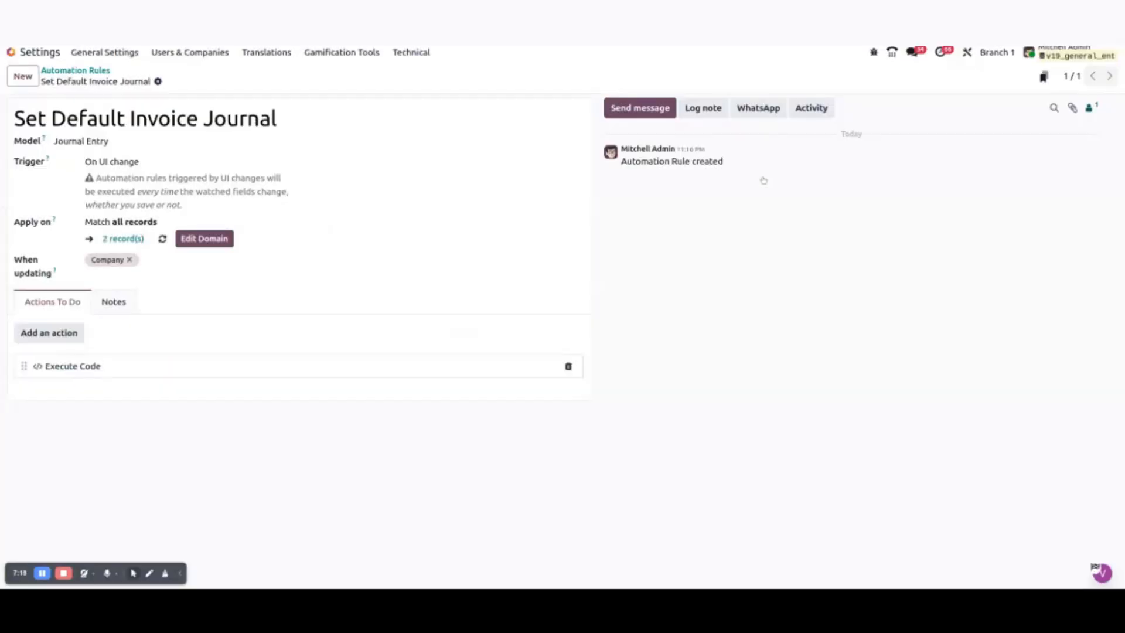
Reopen the rule's Execute Code action, highlight the whole code block for review, and close it unchanged
{"action": "left_click", "coordinate": [178, 375]}
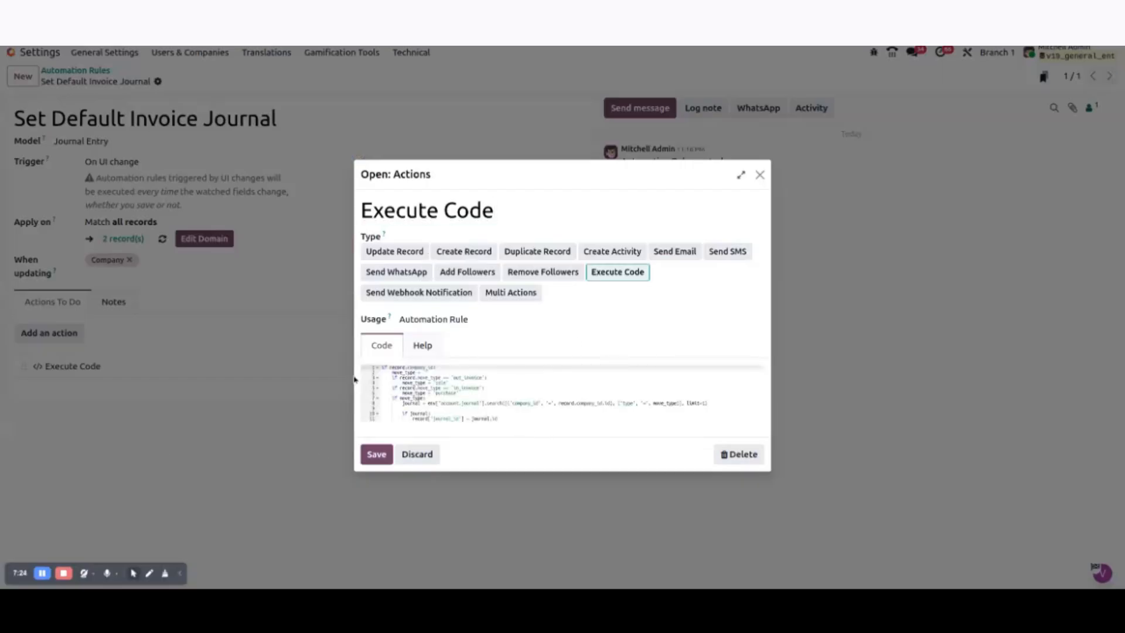
{"action": "left_click_drag", "start_coordinate": [451, 368], "coordinate": [507, 431]}
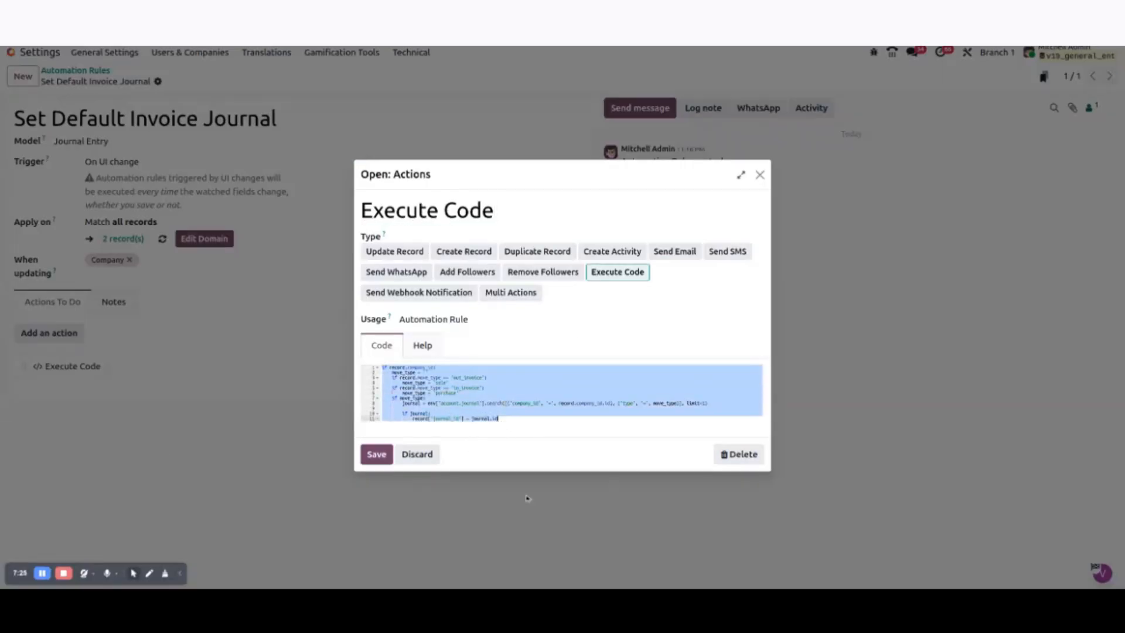
{"action": "left_click", "coordinate": [760, 174]}
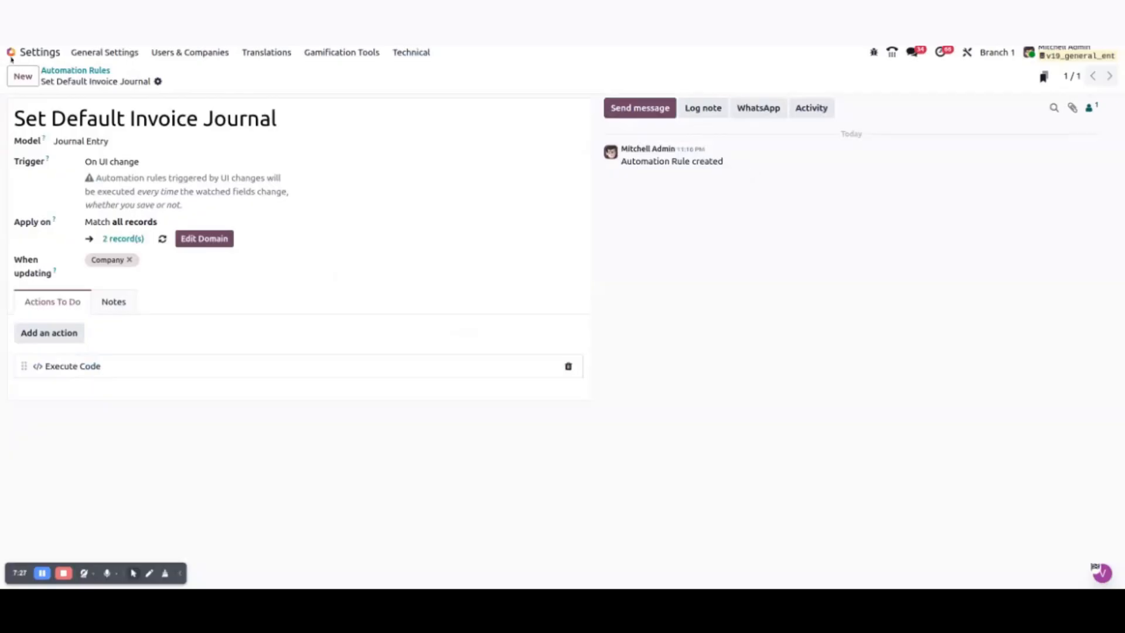
Switch to the Invoicing app and start a new customer invoice for Branch 1
{"action": "left_click", "coordinate": [11, 58]}
{"action": "left_click", "coordinate": [532, 286]}
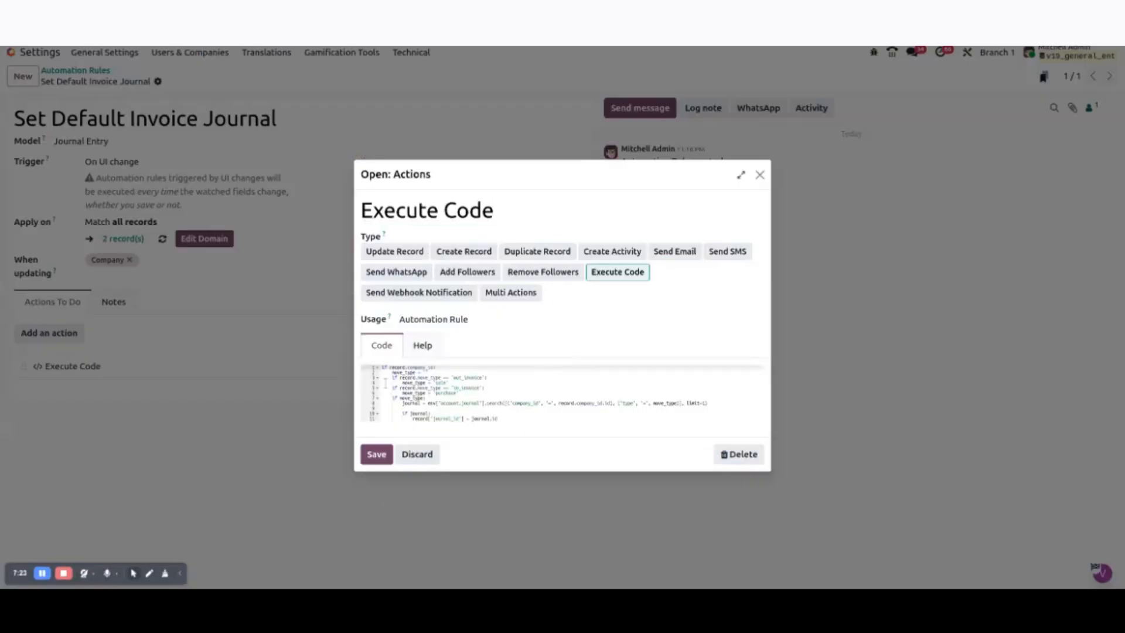
{"action": "left_click_drag", "start_coordinate": [381, 368], "coordinate": [468, 448]}
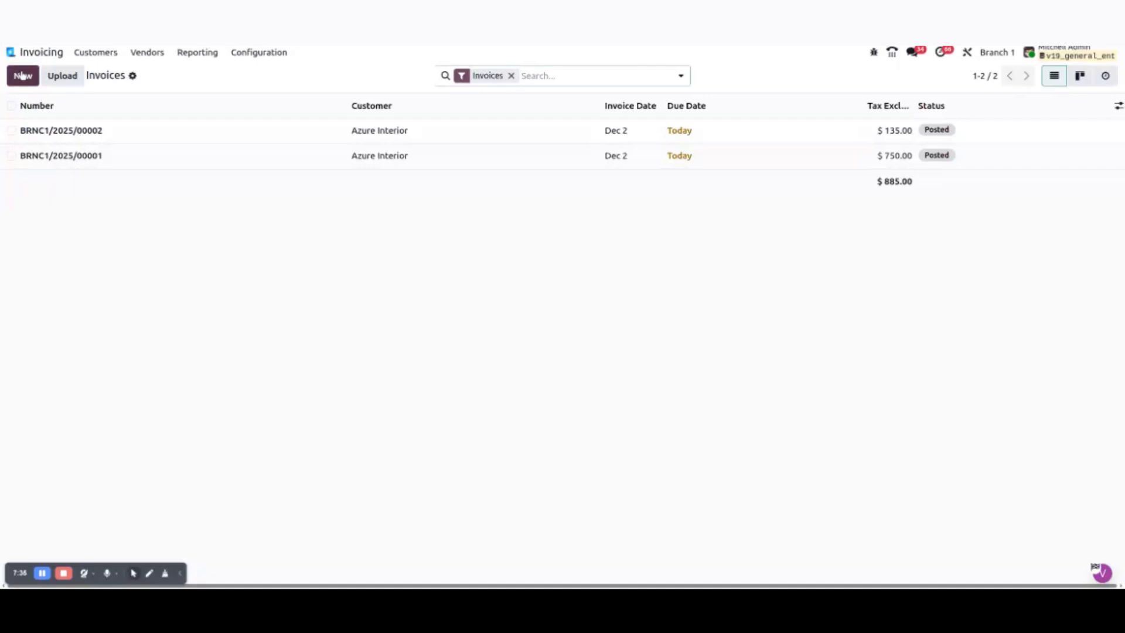
{"action": "left_click", "coordinate": [22, 75]}
Check the Branch 1 draft invoice's Journal options and Other Info details, and discard the draft
{"action": "left_click", "coordinate": [443, 220]}
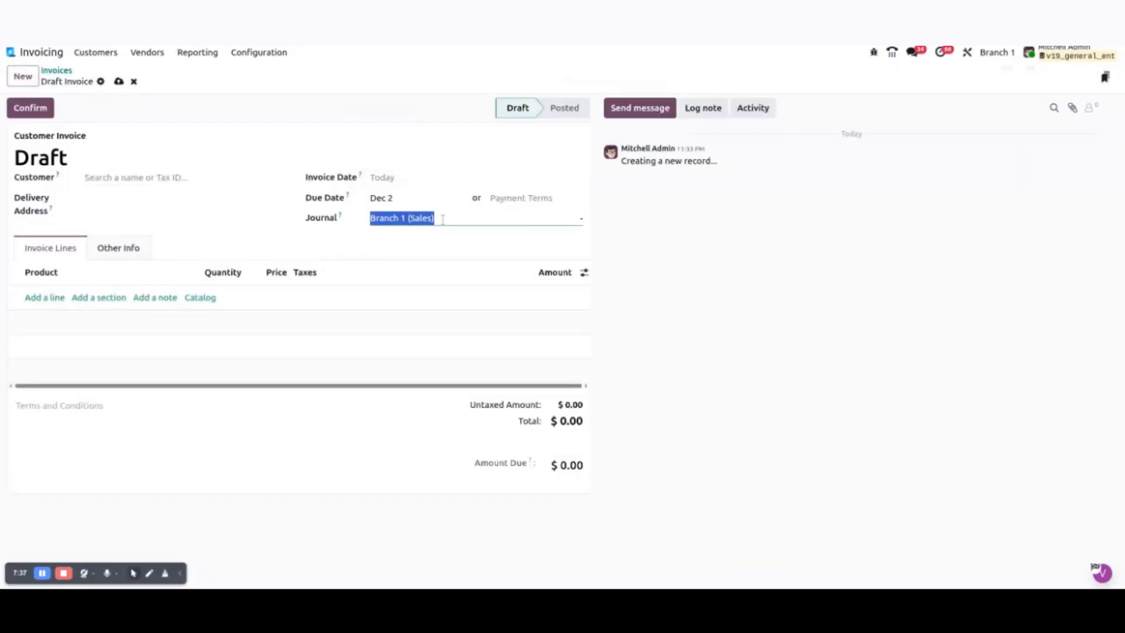
{"action": "left_click", "coordinate": [421, 218]}
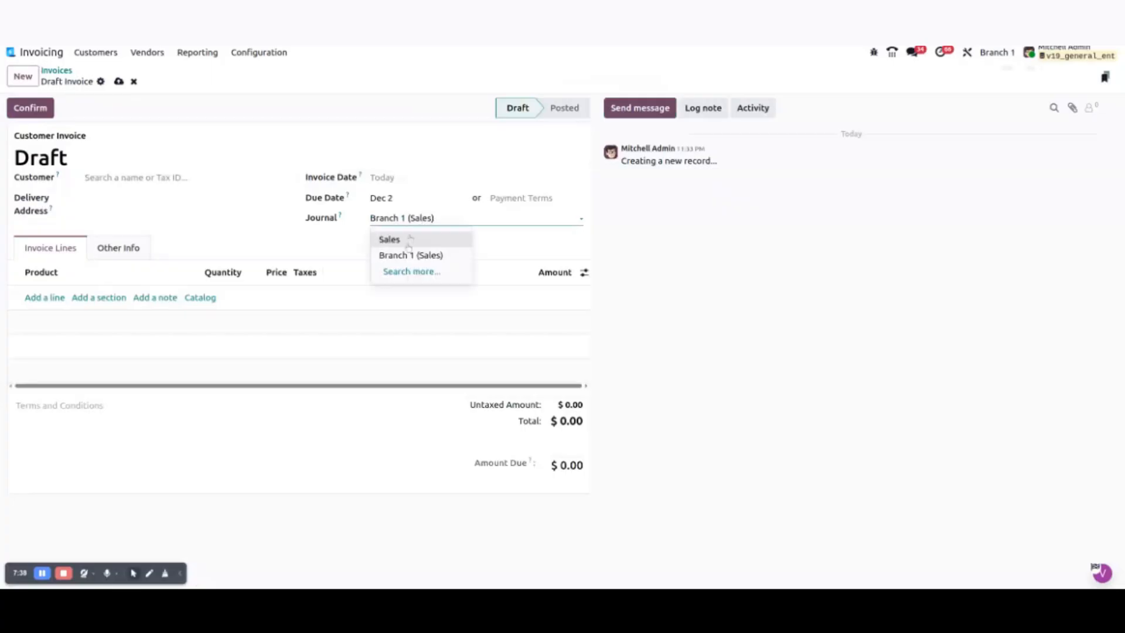
{"action": "left_click", "coordinate": [335, 230]}
{"action": "left_click", "coordinate": [144, 249]}
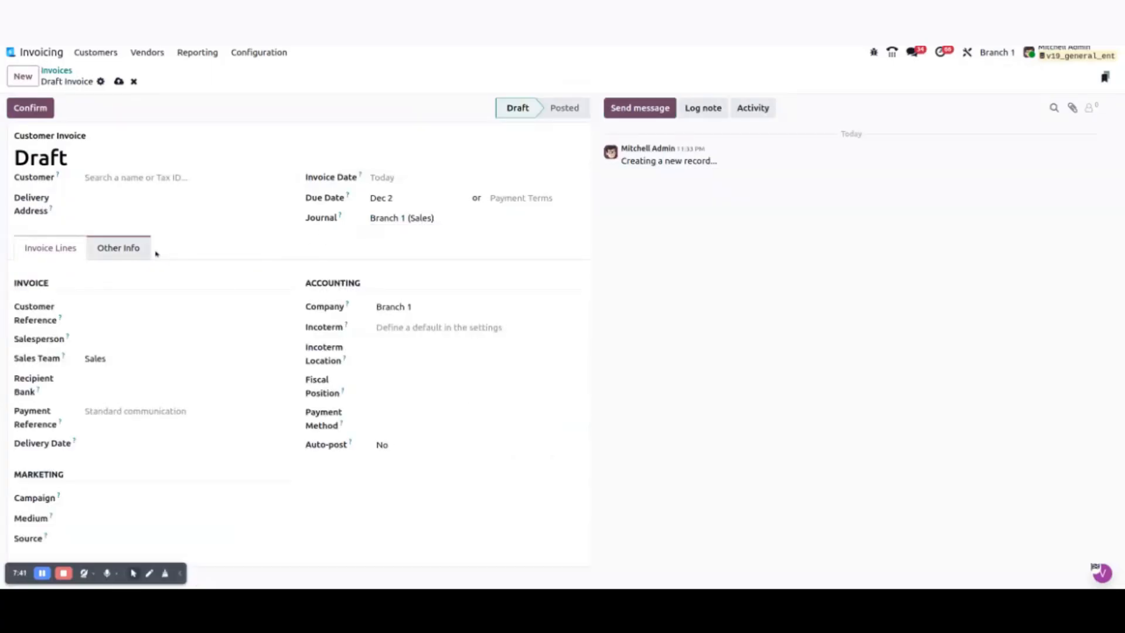
{"action": "left_click", "coordinate": [133, 81]}
Switch the active company to Branch 2 for the customer invoice list
{"action": "left_click", "coordinate": [1011, 52]}
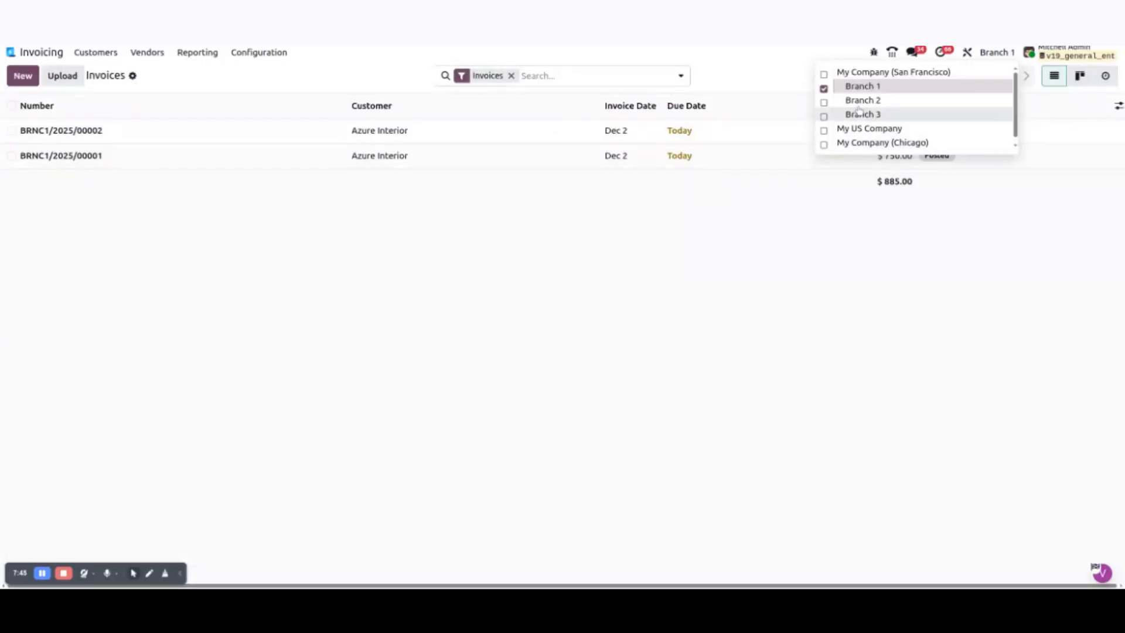
{"action": "left_click", "coordinate": [863, 102]}
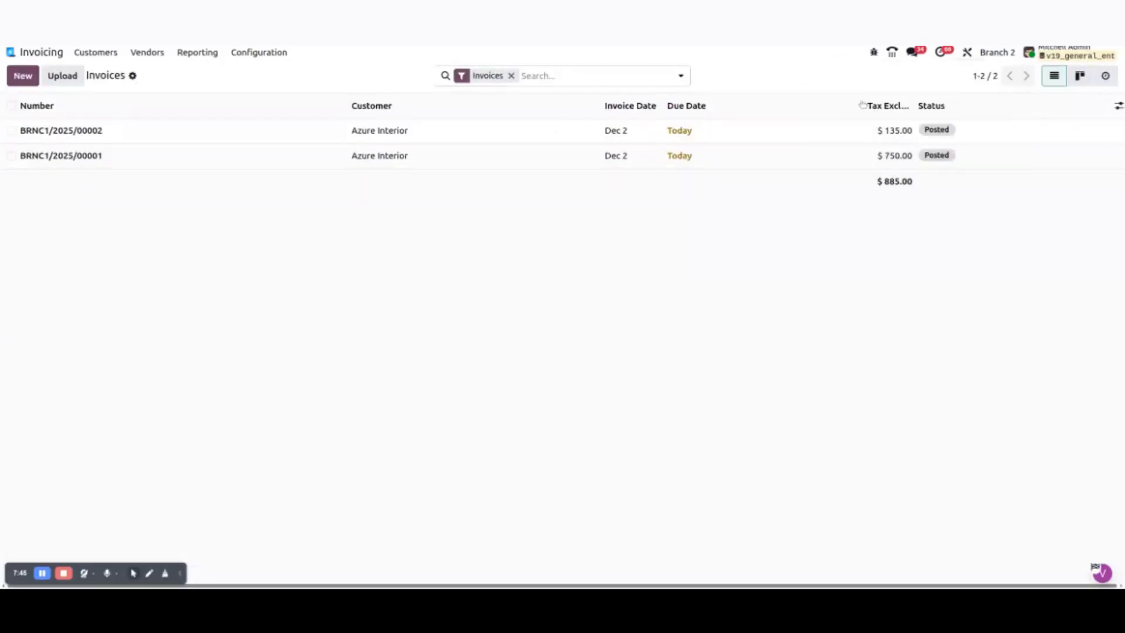
{"action": "left_click", "coordinate": [995, 54]}
{"action": "left_click", "coordinate": [214, 76]}
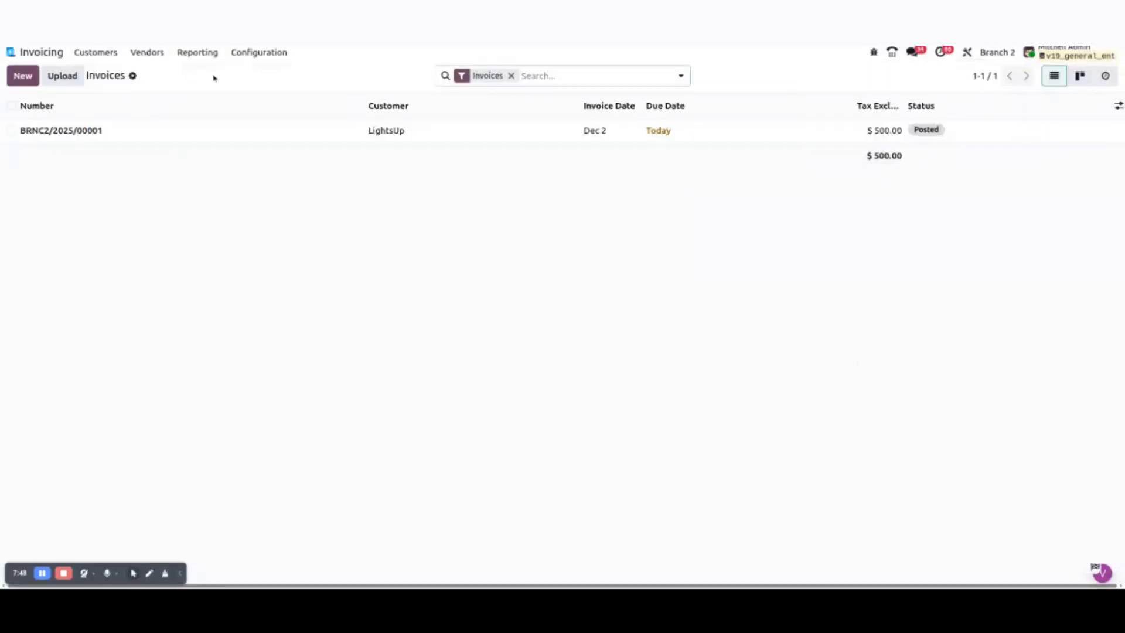
Start a customer invoice in Branch 2 to check its default journal and Journal options, and discard the draft
{"action": "left_click", "coordinate": [21, 79]}
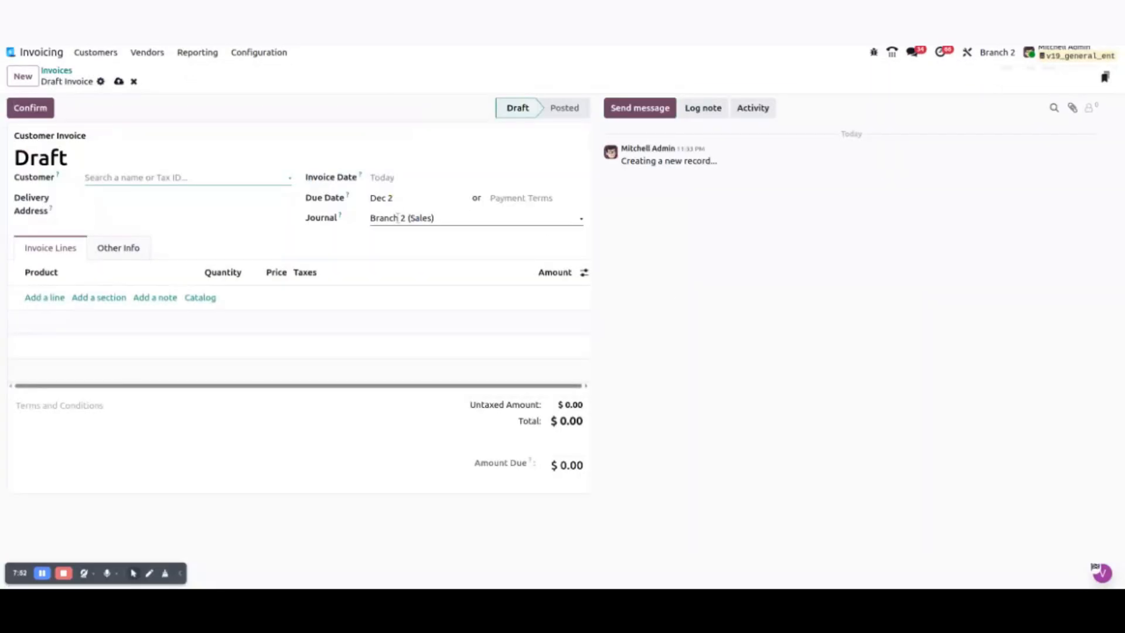
{"action": "left_click", "coordinate": [398, 218]}
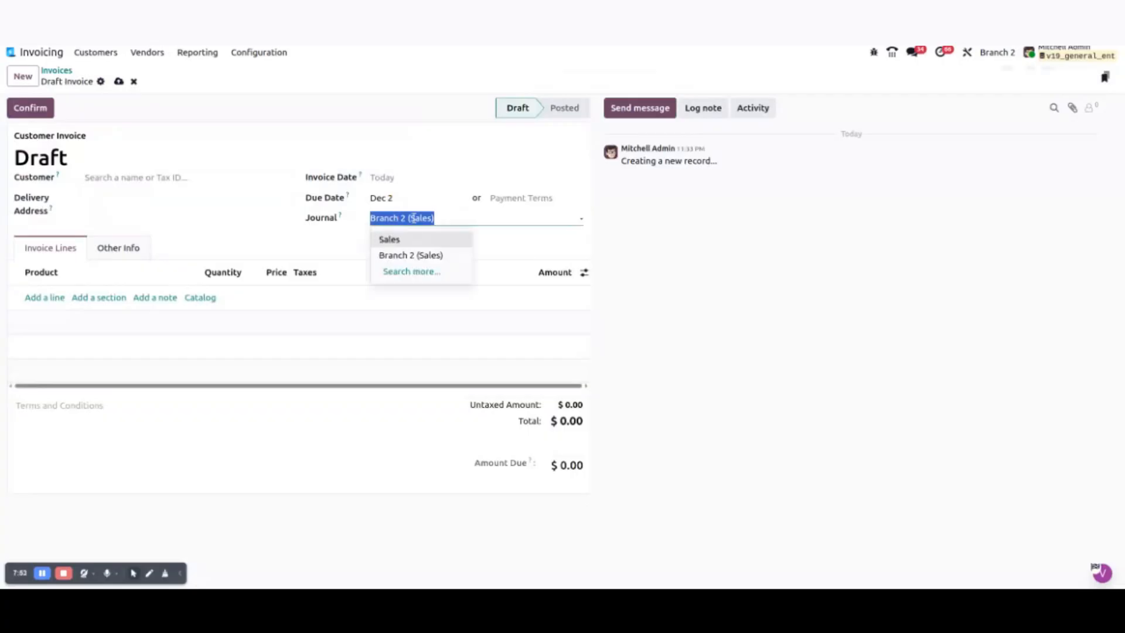
{"action": "left_click", "coordinate": [730, 225]}
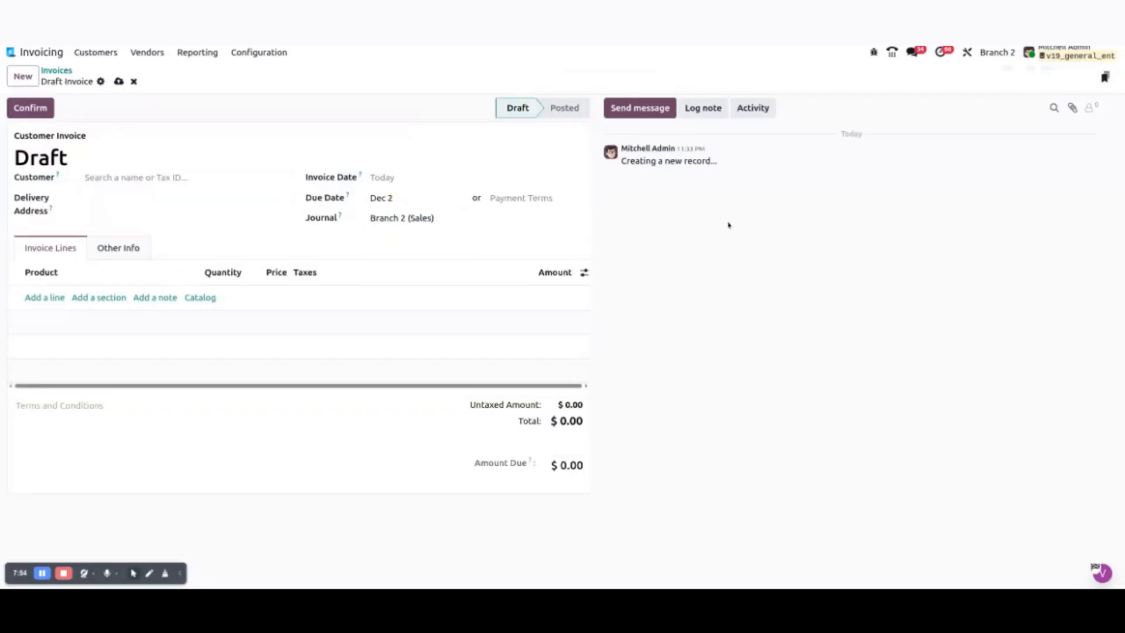
{"action": "left_click", "coordinate": [134, 81]}
Switch the active company to Branch 3 and start a new customer invoice, checking its Journal options
{"action": "left_click", "coordinate": [1004, 53]}
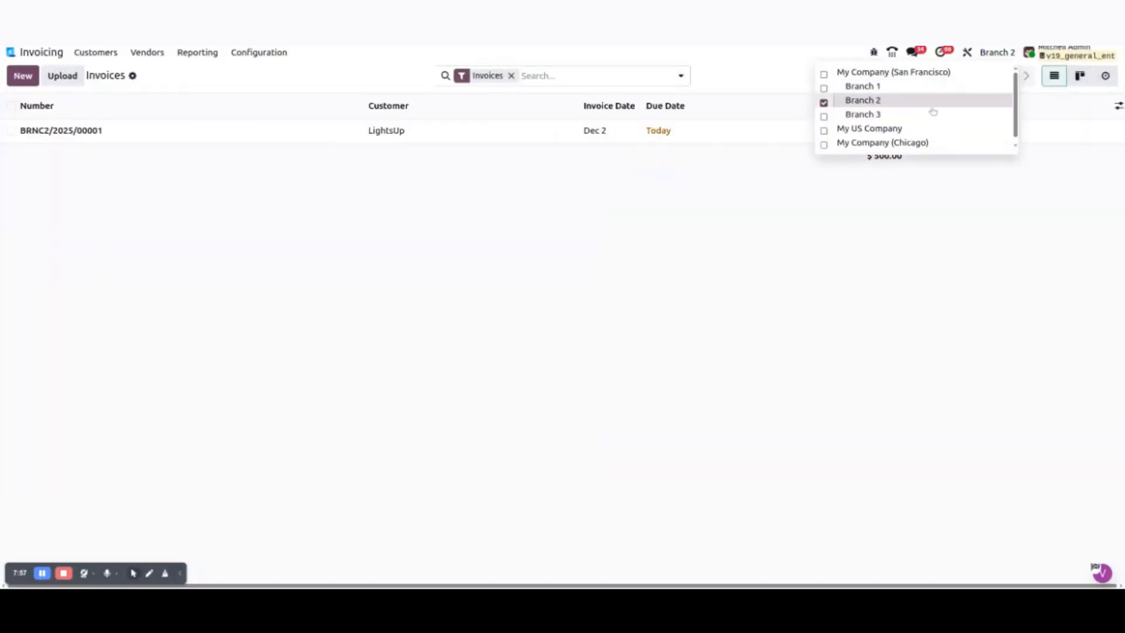
{"action": "left_click", "coordinate": [931, 113]}
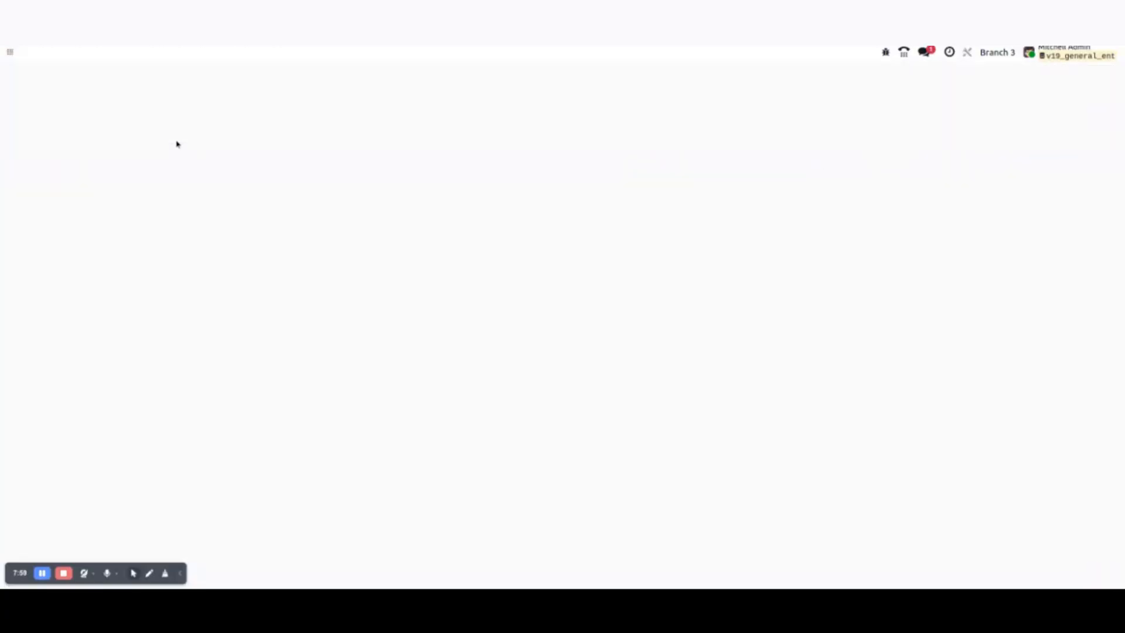
{"action": "left_click", "coordinate": [15, 81]}
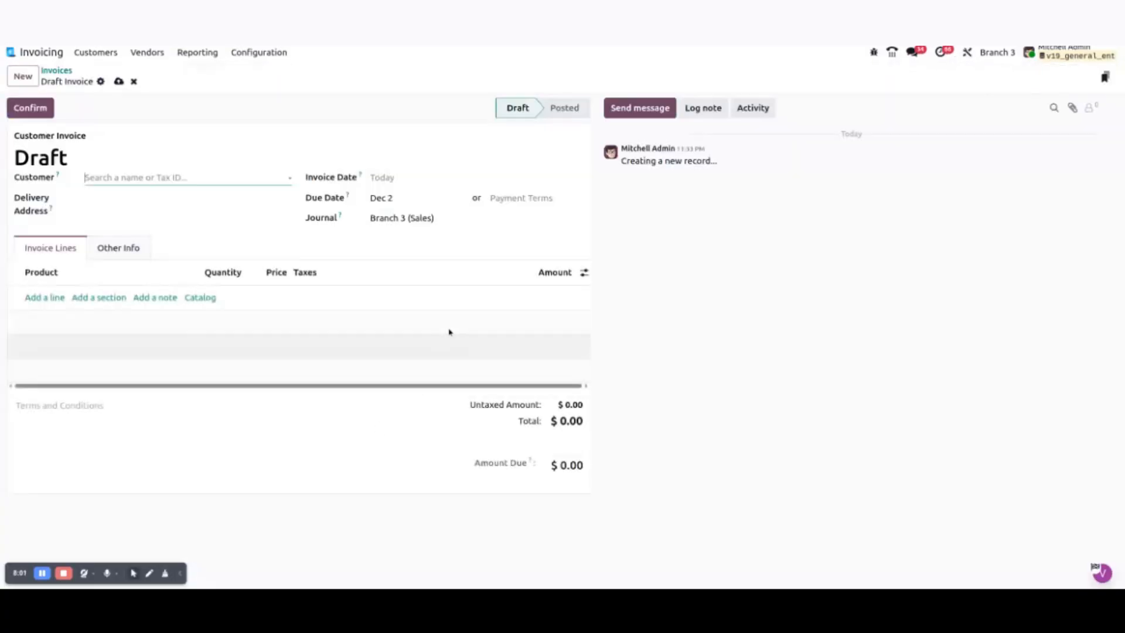
{"action": "left_click", "coordinate": [402, 218]}
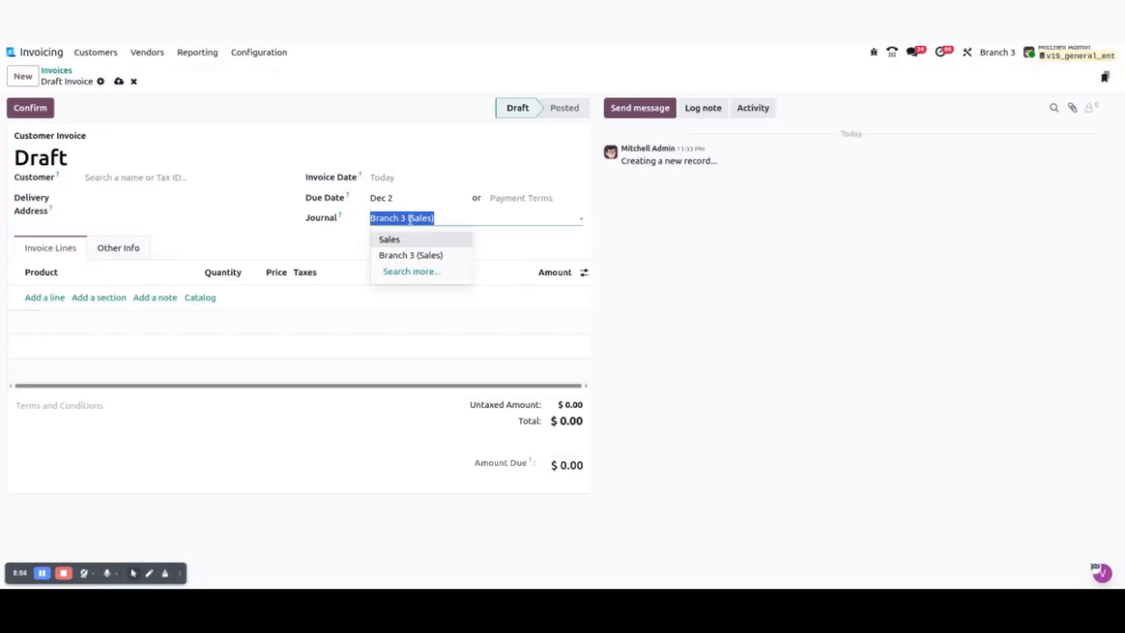
{"action": "left_click", "coordinate": [441, 219]}
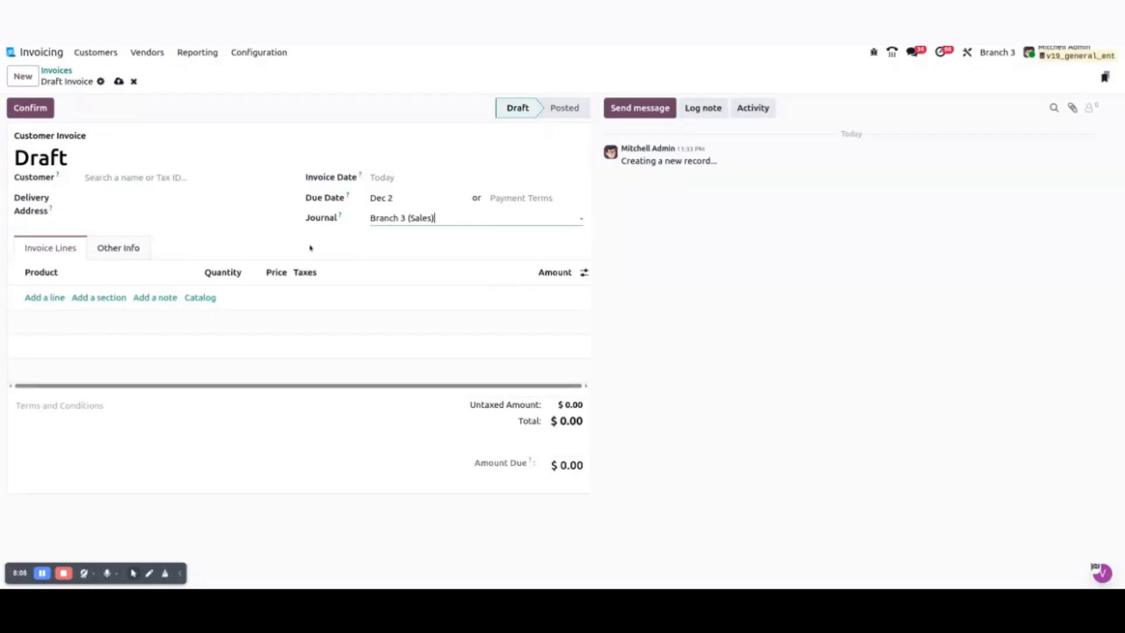
Add a [D_0045_GR] Stool (Gray) line to the Branch 3 invoice, set the customer to Azure Interior, and save and confirm the invoice
{"action": "left_click", "coordinate": [44, 298]}
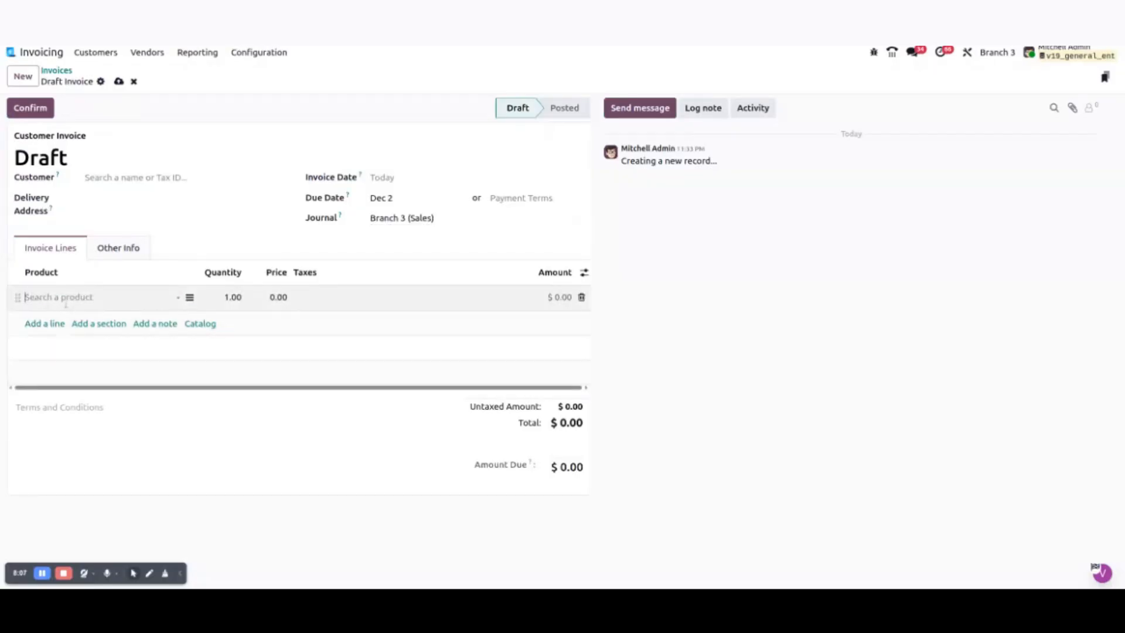
{"action": "left_click", "coordinate": [81, 413]}
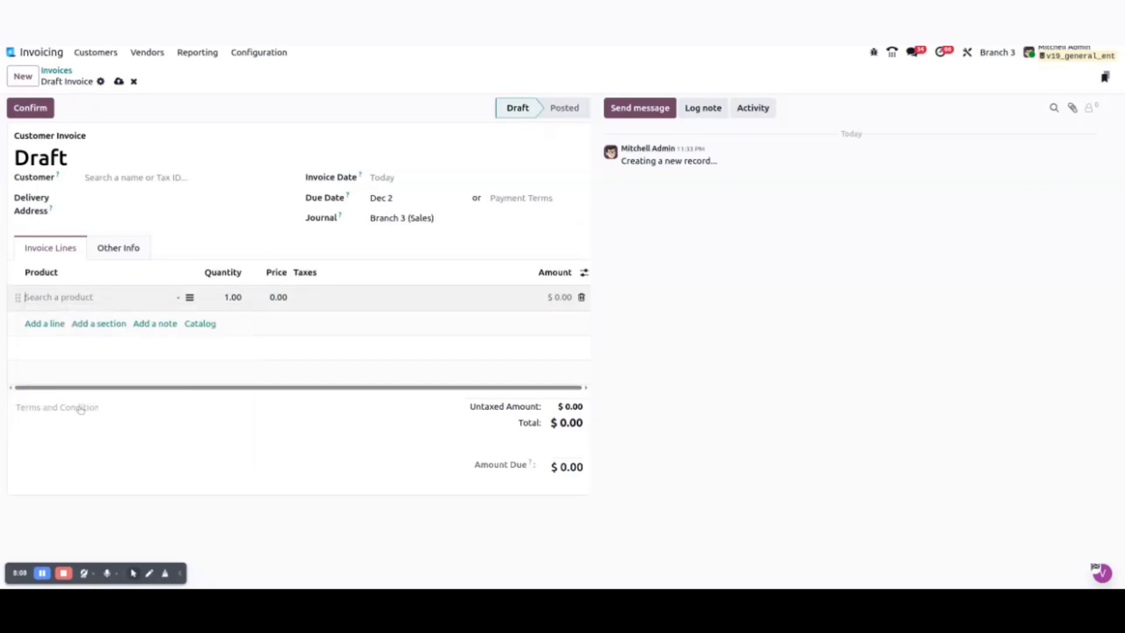
{"action": "left_click", "coordinate": [115, 177]}
{"action": "left_click", "coordinate": [115, 230]}
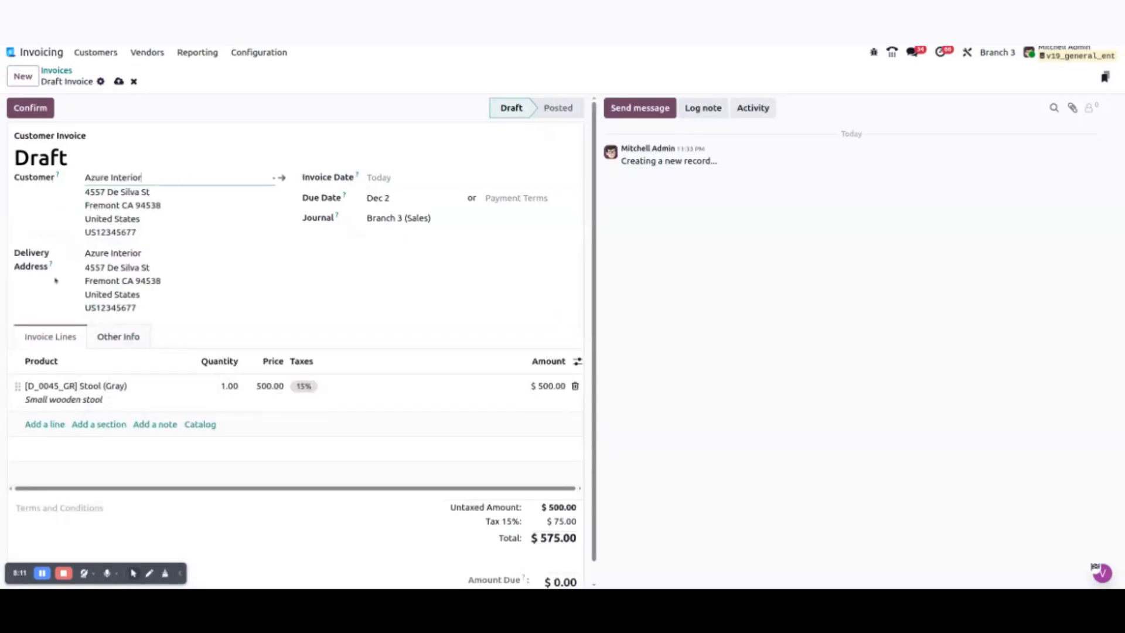
{"action": "left_click", "coordinate": [118, 81]}
{"action": "left_click", "coordinate": [31, 110]}
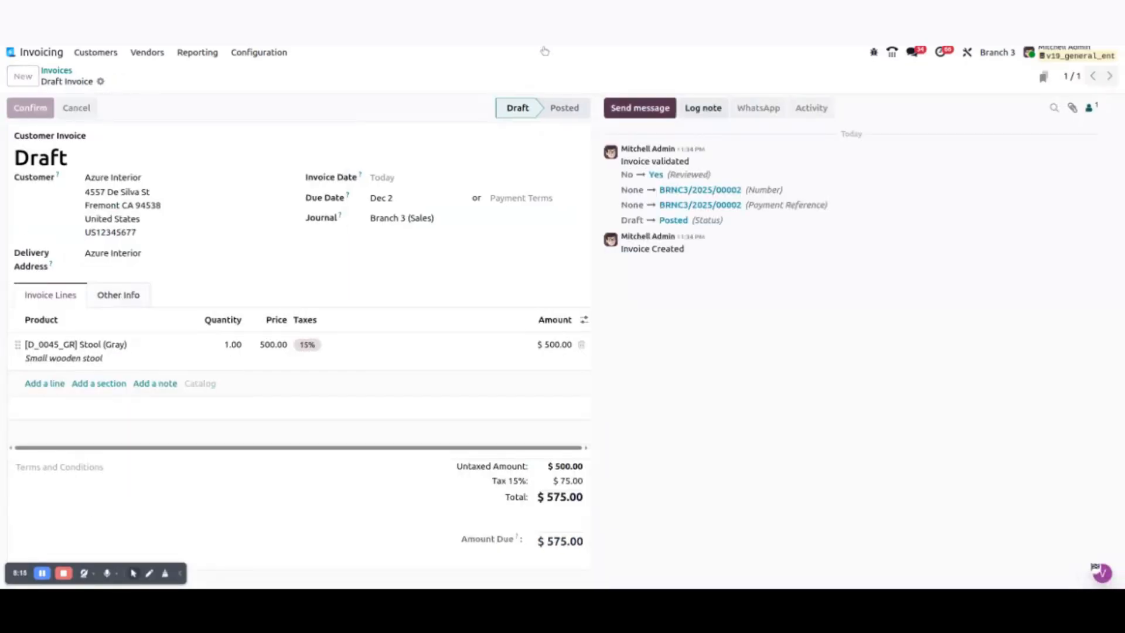